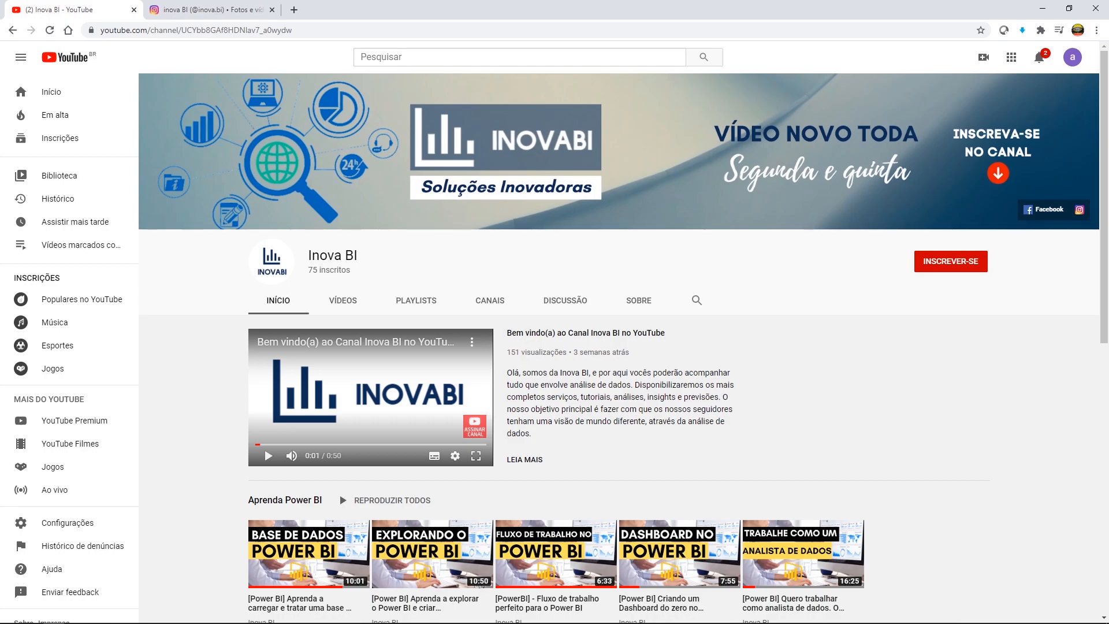
Step: Subscribe to the Inova BI channel and turn on all of its notifications
{"action": "left_click", "coordinate": [948, 263]}
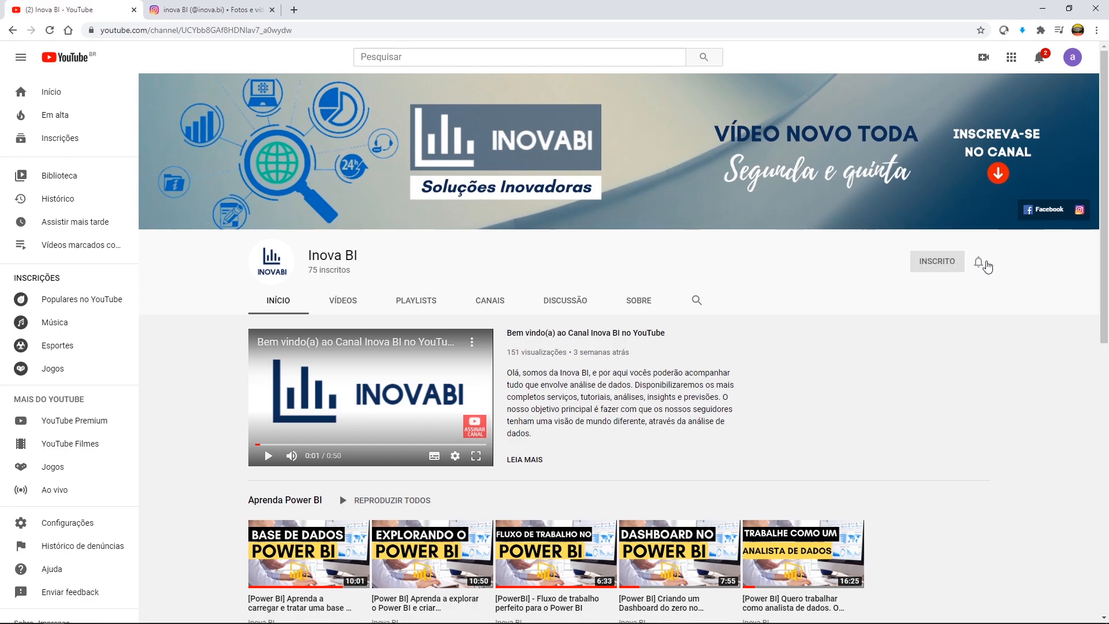
{"action": "left_click", "coordinate": [980, 263]}
{"action": "left_click", "coordinate": [1035, 290]}
{"action": "scroll", "coordinate": [704, 524], "scroll_direction": "down", "scroll_amount": 1}
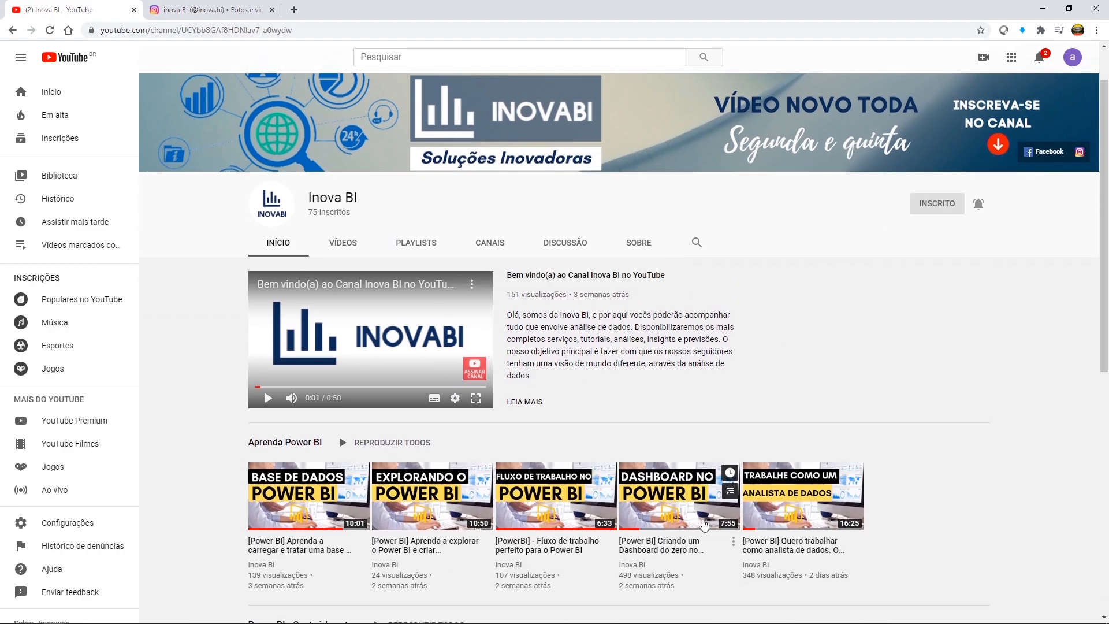
{"action": "scroll", "coordinate": [791, 326], "scroll_direction": "up", "scroll_amount": 1}
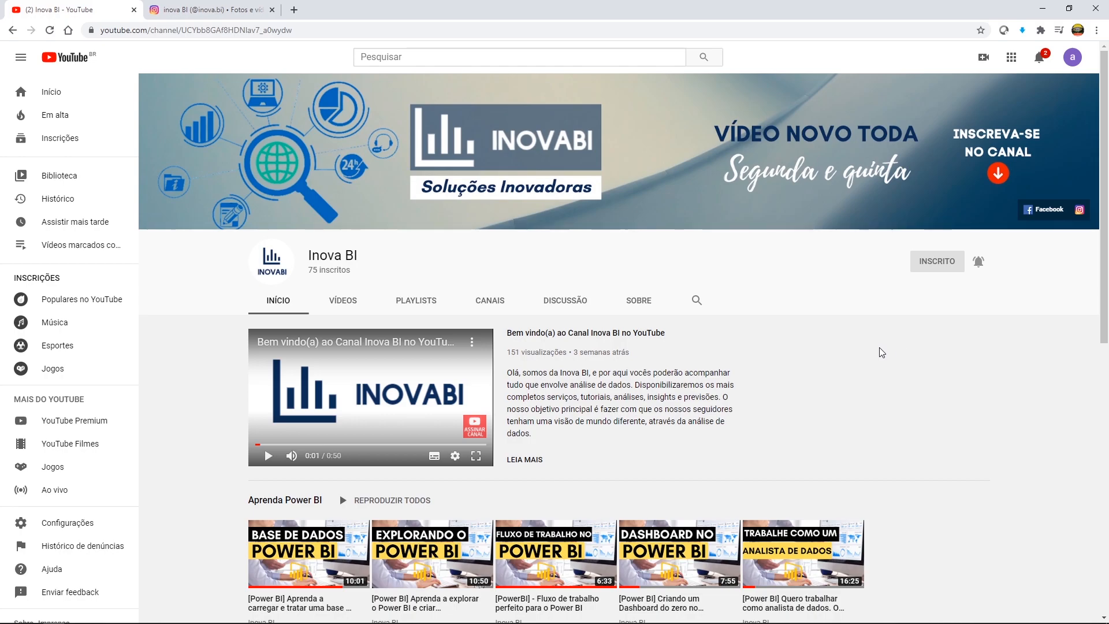
Step: Search Google for "fmi" in a new browser tab
{"action": "left_click", "coordinate": [294, 9]}
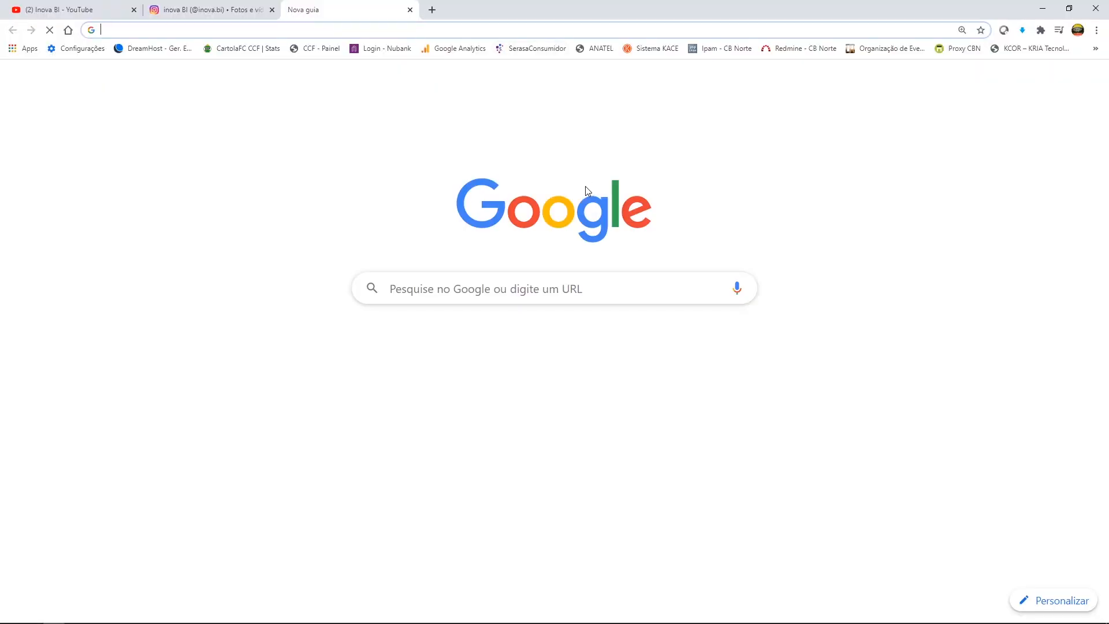
{"action": "type", "text": "fmi"}
{"action": "key", "text": "Return"}
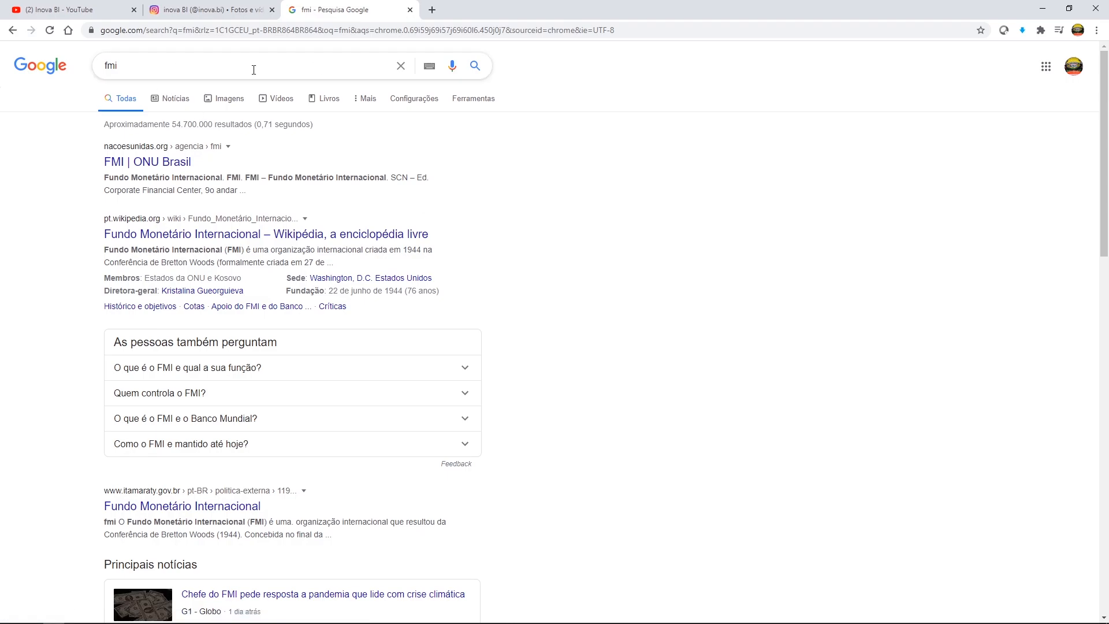
Step: Search for "imf outlook database" instead and open the World Economic Outlook Database April 2020 result
{"action": "left_click", "coordinate": [400, 66]}
{"action": "left_click", "coordinate": [703, 300]}
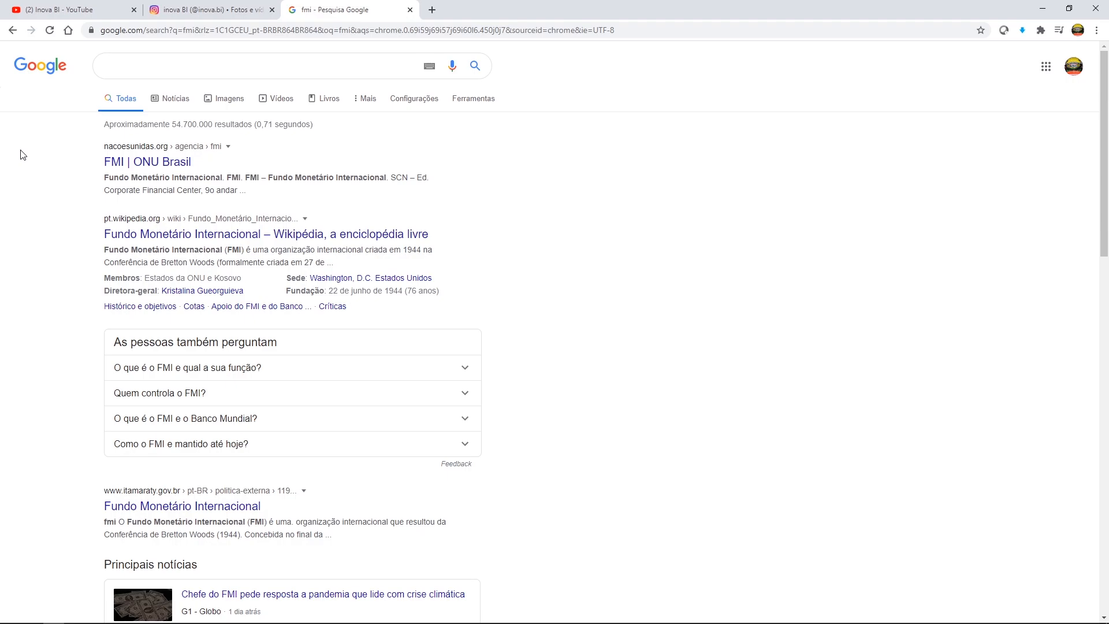
{"action": "left_click", "coordinate": [135, 68]}
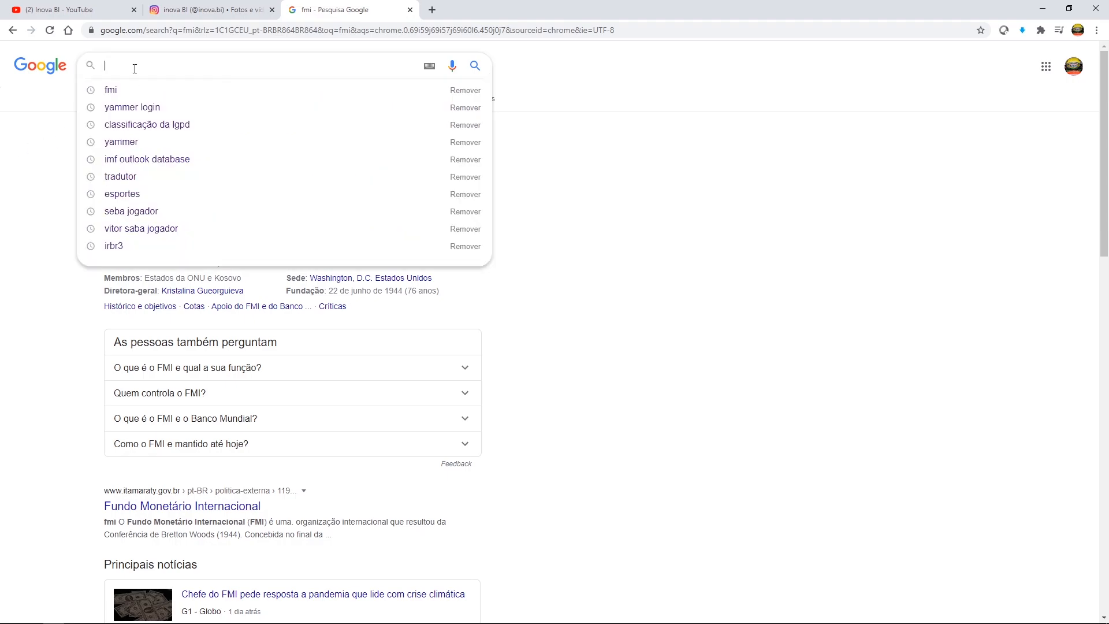
{"action": "type", "text": "imf"}
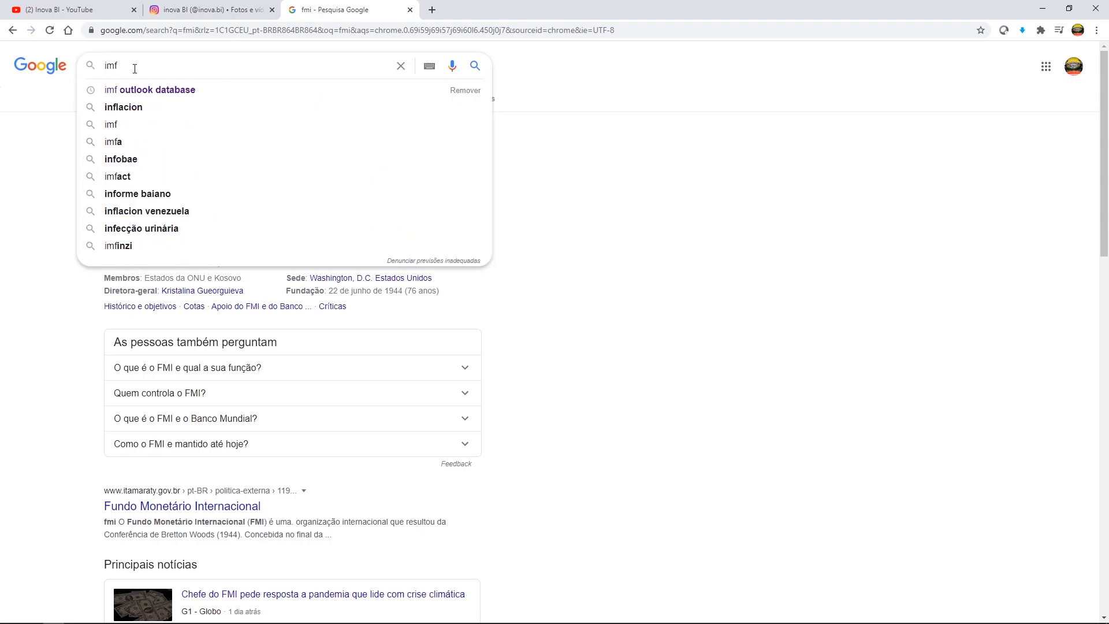
{"action": "left_click", "coordinate": [149, 89]}
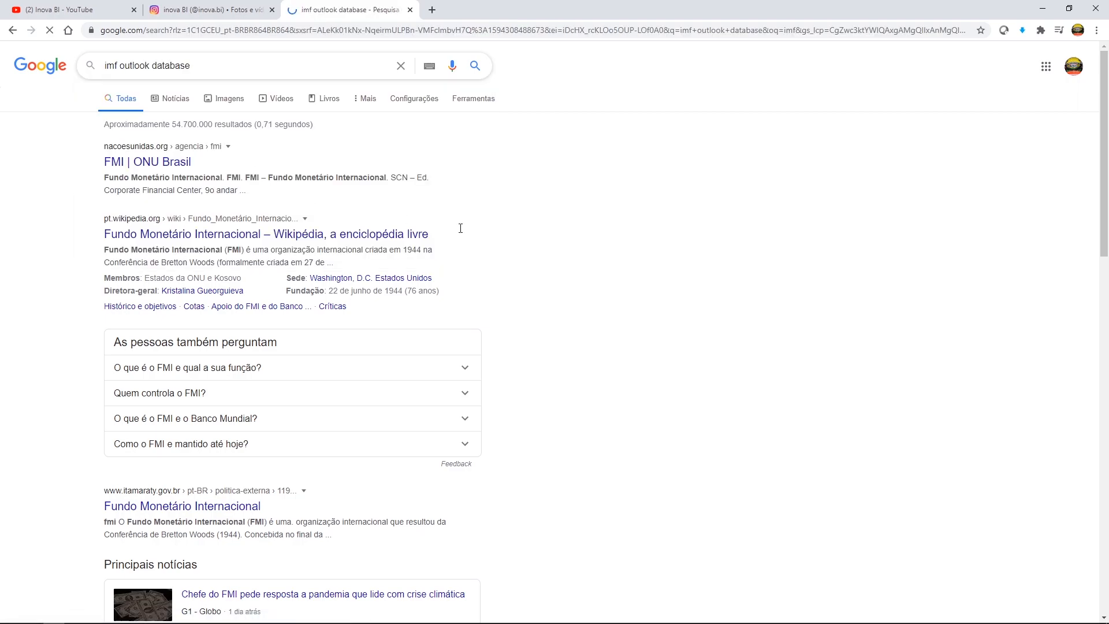
{"action": "scroll", "coordinate": [372, 550], "scroll_direction": "down", "scroll_amount": 4}
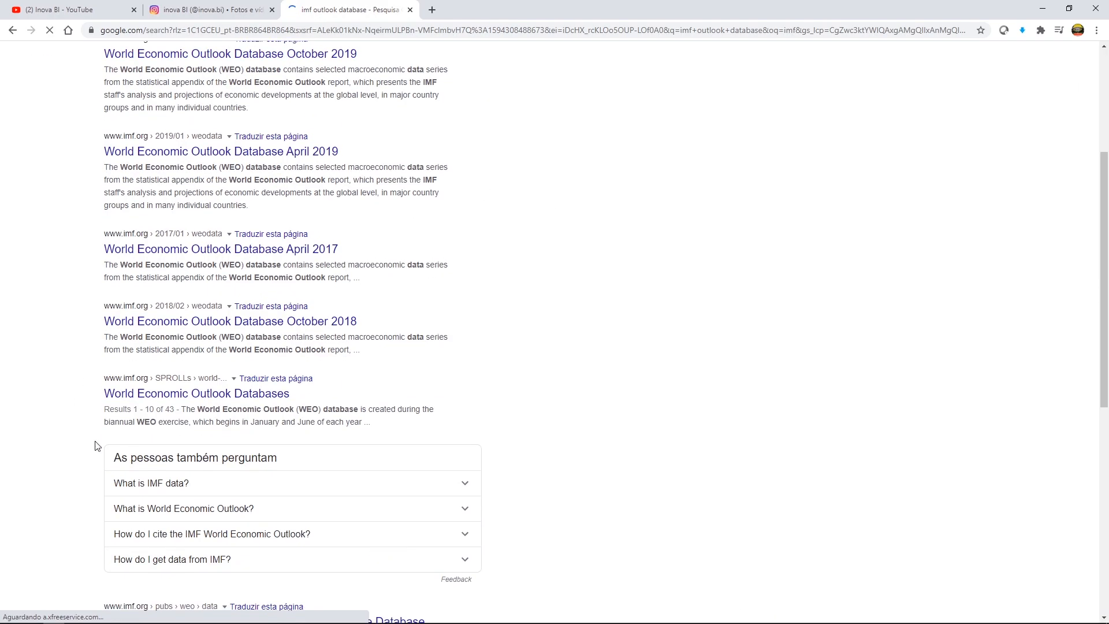
{"action": "scroll", "coordinate": [315, 390], "scroll_direction": "up", "scroll_amount": 4}
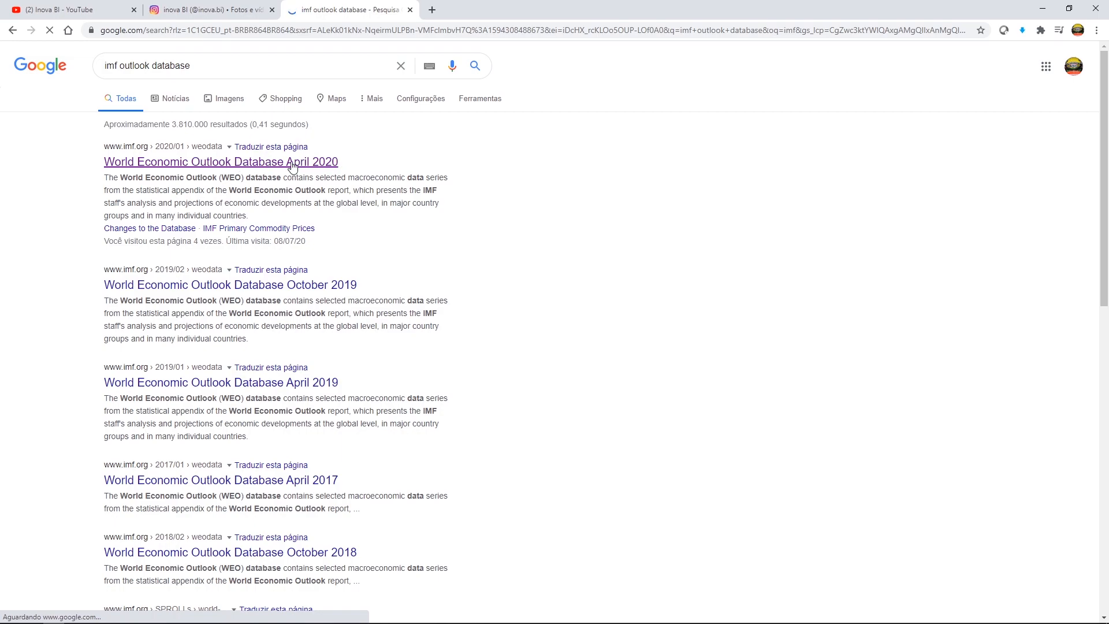
{"action": "left_click", "coordinate": [137, 163]}
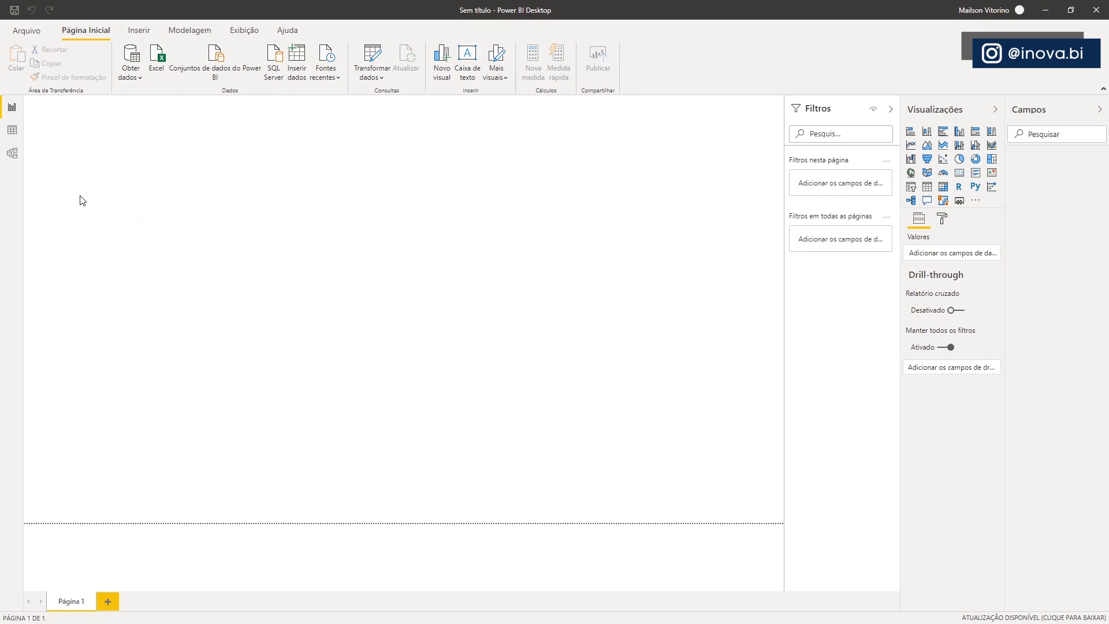
Step: In Power BI Desktop, set the current file's import locale to Inglês (Estados Unidos) and apply the options
{"action": "left_click", "coordinate": [27, 31]}
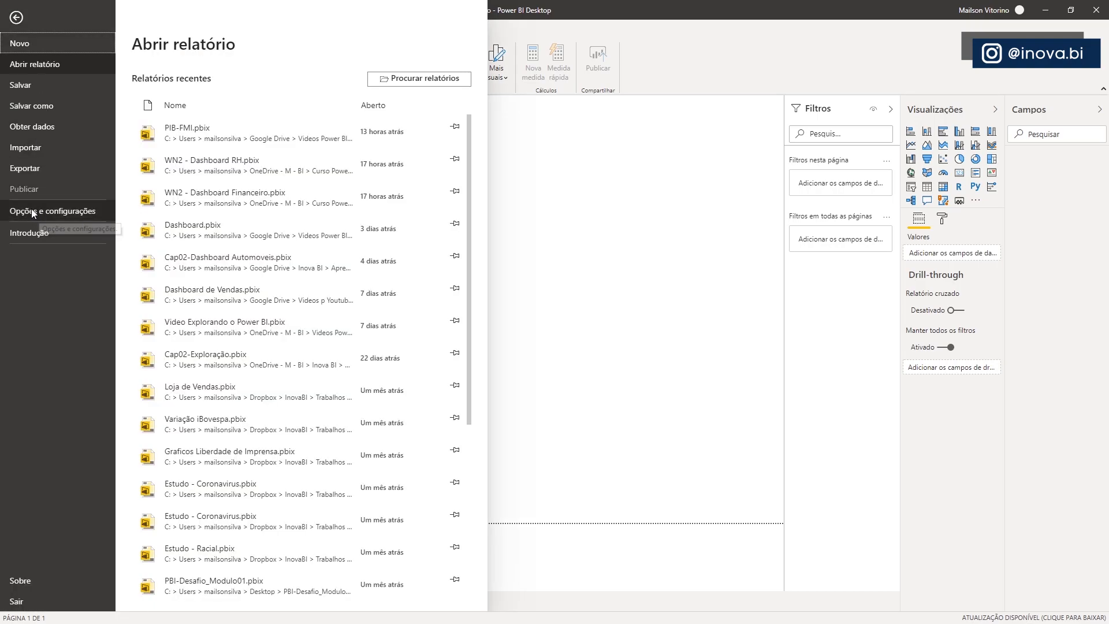
{"action": "left_click", "coordinate": [31, 209]}
{"action": "left_click", "coordinate": [176, 79]}
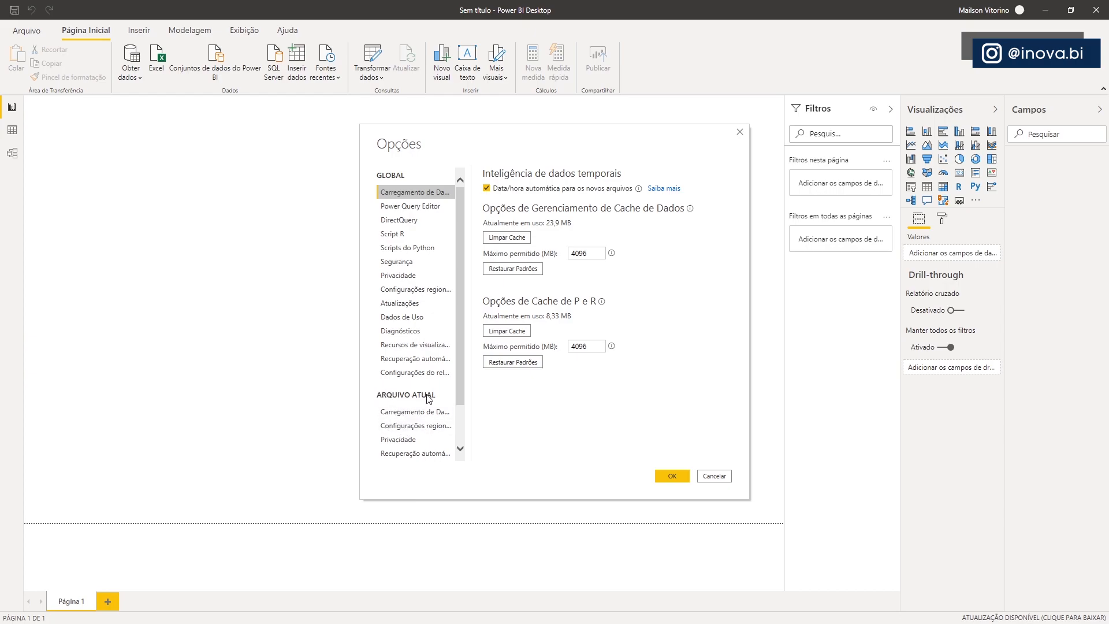
{"action": "left_click", "coordinate": [408, 430]}
{"action": "left_click", "coordinate": [667, 211]}
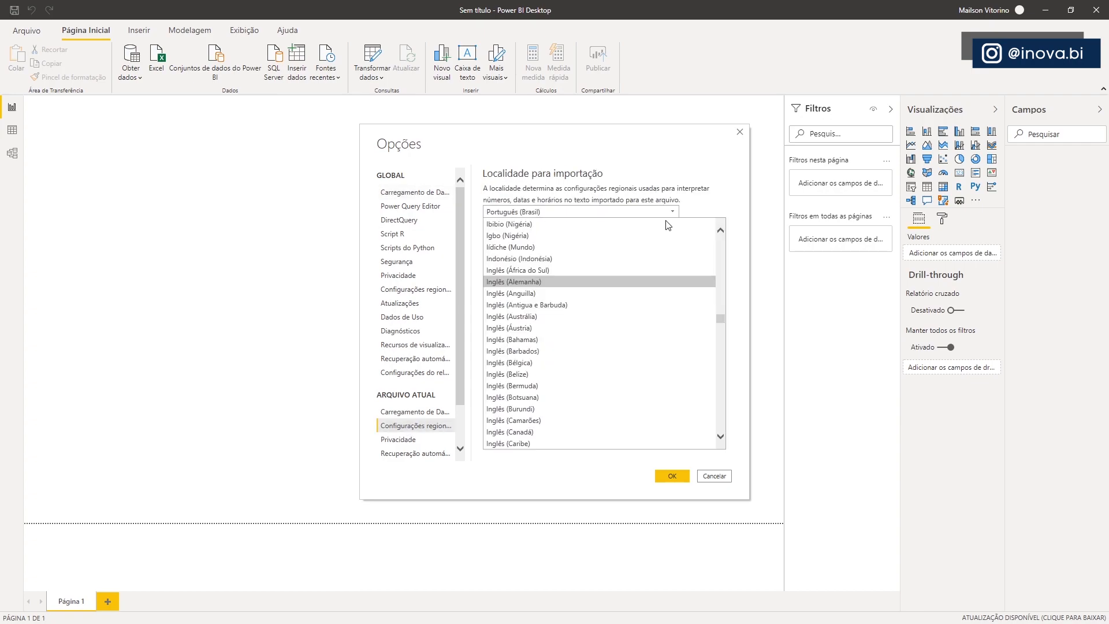
{"action": "key", "text": "Down"}
{"action": "key", "text": "Down"}
{"action": "key", "text": "Down"}
{"action": "key", "text": "Down"}
{"action": "key", "text": "Down"}
{"action": "key", "text": "Down"}
{"action": "key", "text": "Down"}
{"action": "key", "text": "Down"}
{"action": "key", "text": "Down"}
{"action": "key", "text": "Down"}
{"action": "key", "text": "Down"}
{"action": "key", "text": "Down"}
{"action": "key", "text": "Down"}
{"action": "key", "text": "Down"}
{"action": "key", "text": "Return"}
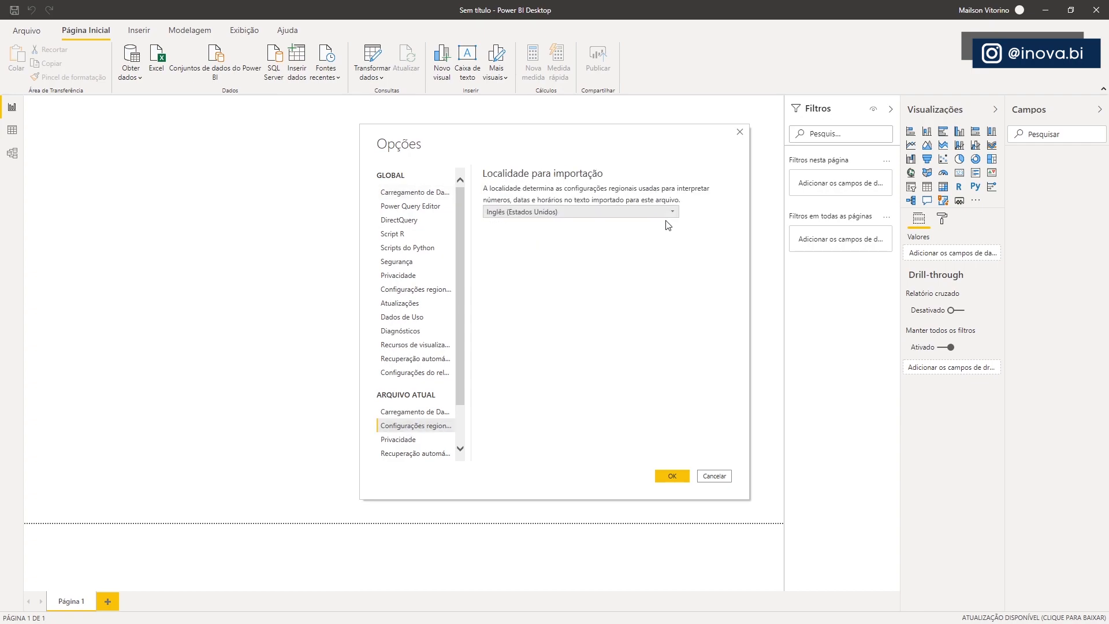
{"action": "left_click", "coordinate": [671, 476]}
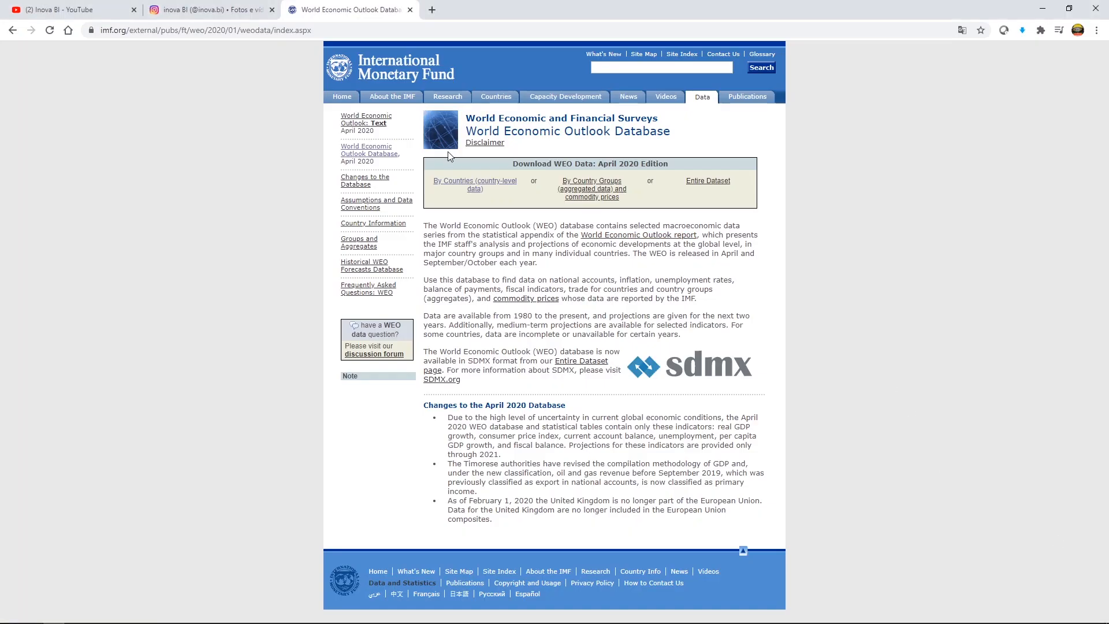
Step: On the IMF page, start a country-level data query, choose the All countries group and keep every country selected
{"action": "left_click", "coordinate": [462, 184]}
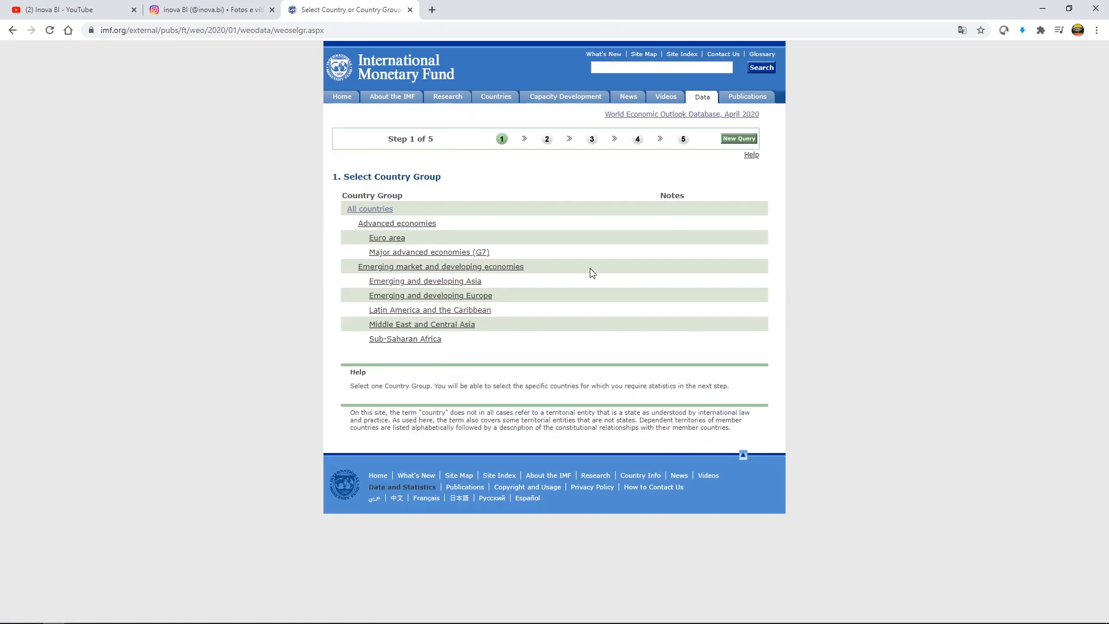
{"action": "left_click", "coordinate": [380, 215]}
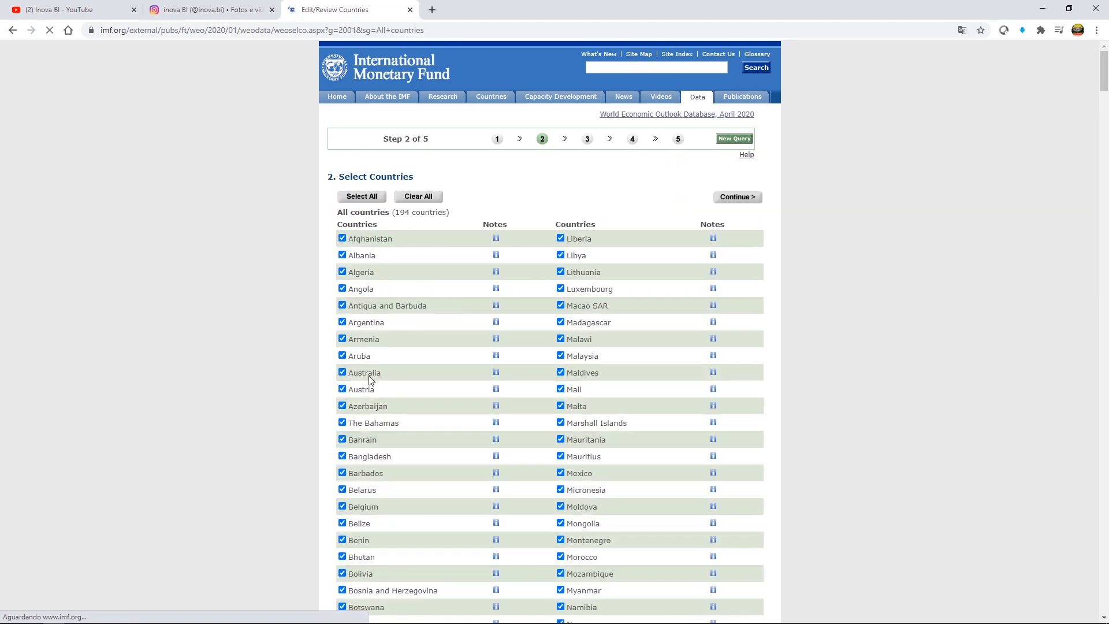
{"action": "scroll", "coordinate": [537, 141], "scroll_direction": "down", "scroll_amount": 3}
{"action": "scroll", "coordinate": [866, 381], "scroll_direction": "down", "scroll_amount": 8}
{"action": "scroll", "coordinate": [638, 327], "scroll_direction": "up", "scroll_amount": 11}
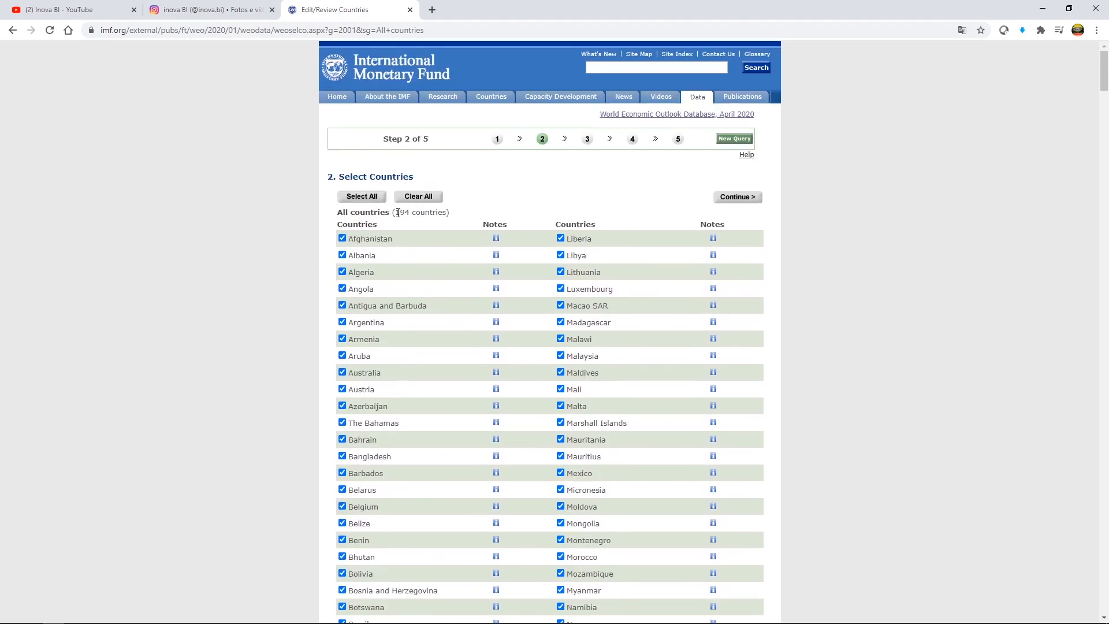
{"action": "left_click_drag", "start_coordinate": [395, 212], "coordinate": [451, 220]}
{"action": "left_click", "coordinate": [749, 197]}
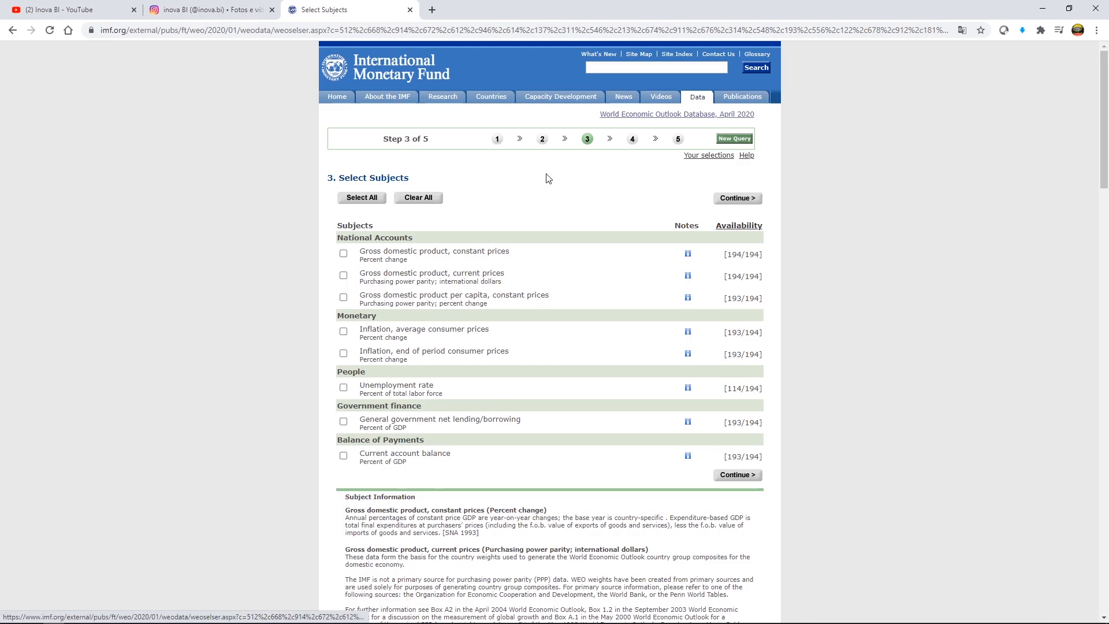
Step: Choose "Gross domestic product, current prices" as the only subject and prepare the report with the default date range and settings
{"action": "left_click", "coordinate": [363, 276]}
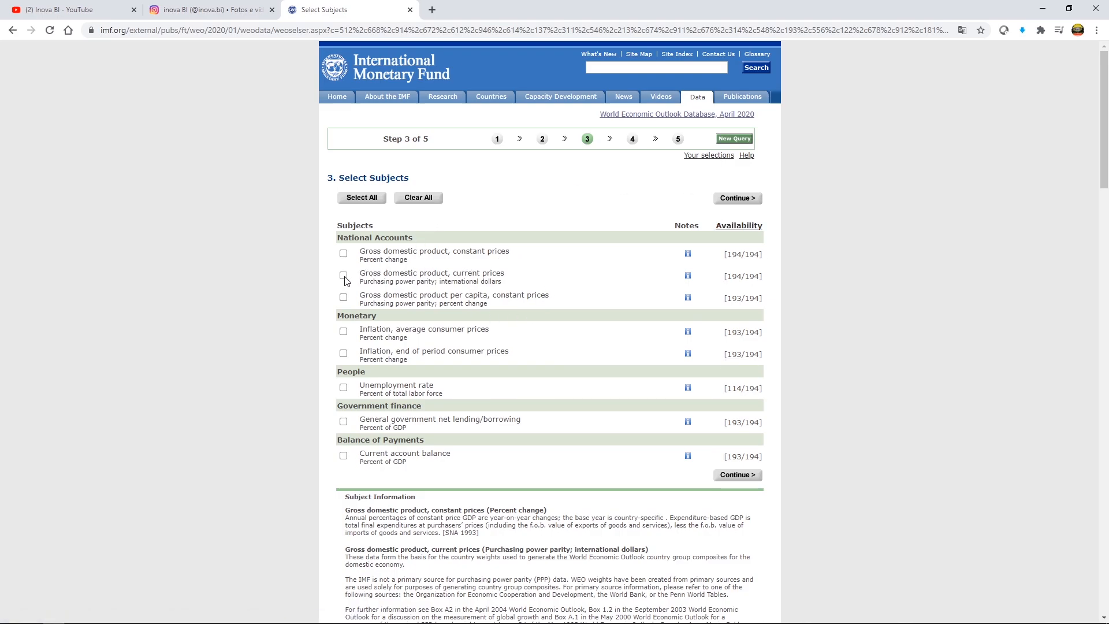
{"action": "left_click_drag", "start_coordinate": [503, 283], "coordinate": [359, 272]}
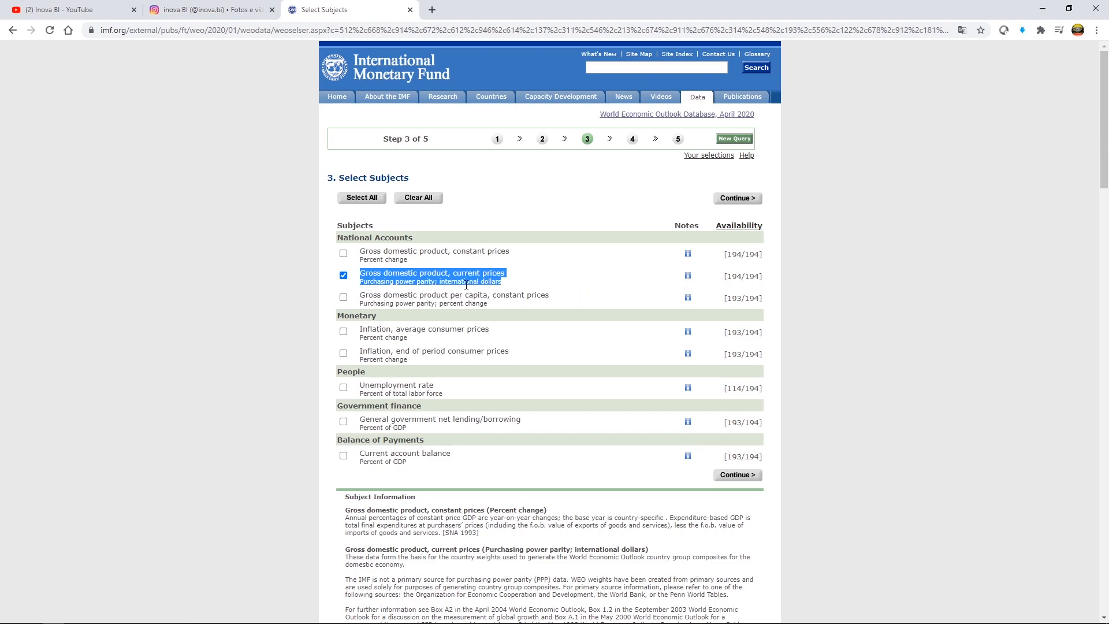
{"action": "left_click_drag", "start_coordinate": [501, 282], "coordinate": [442, 281]}
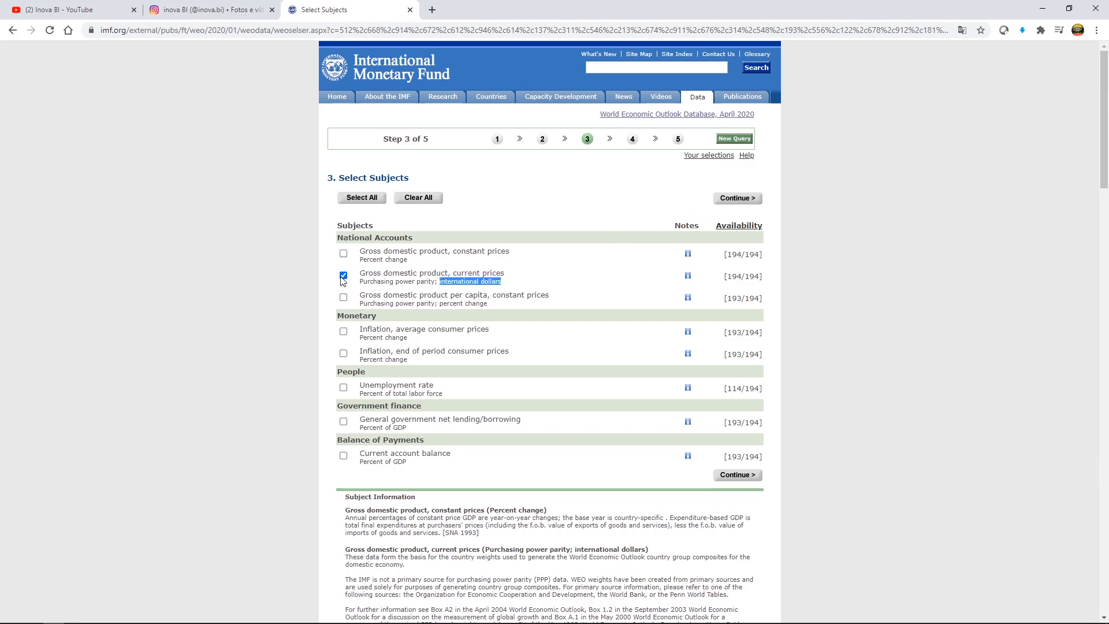
{"action": "left_click", "coordinate": [743, 199]}
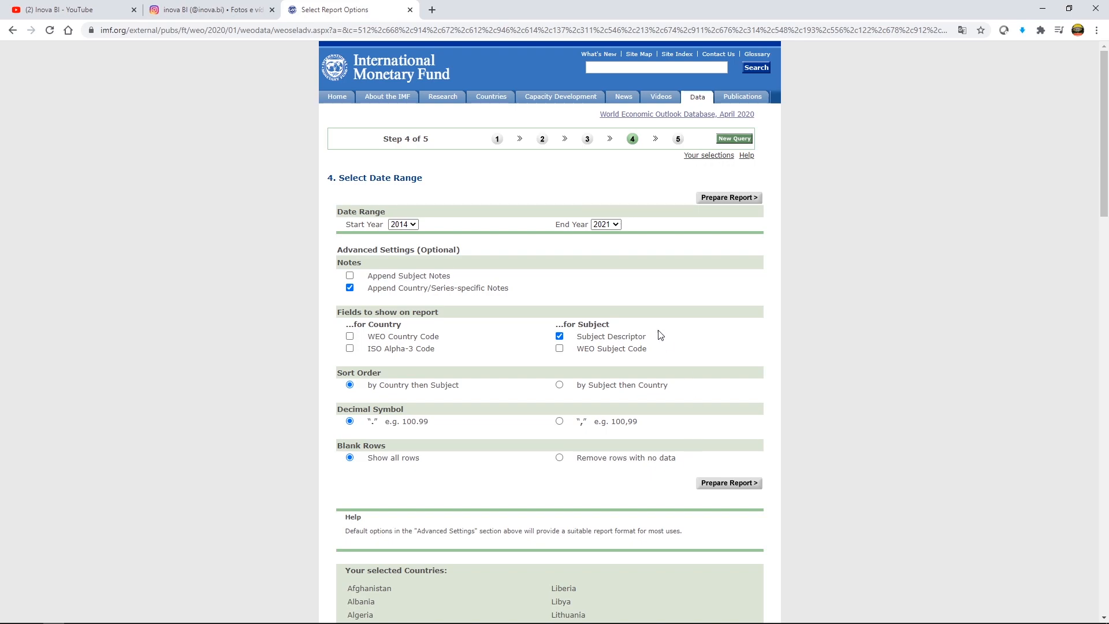
{"action": "left_click", "coordinate": [730, 199]}
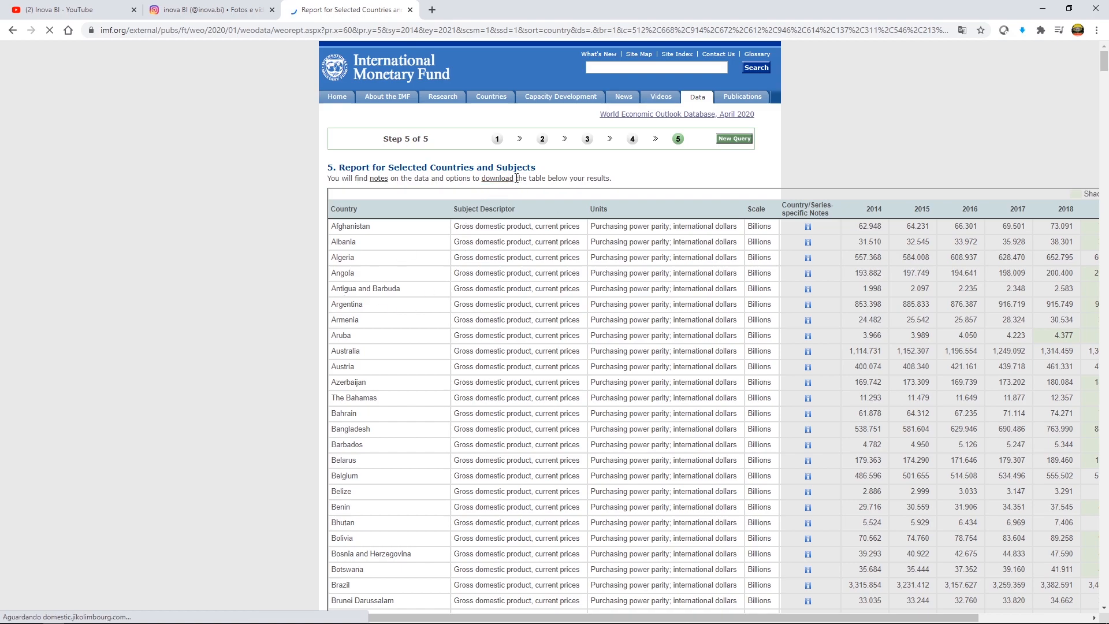
{"action": "left_click_drag", "start_coordinate": [516, 178], "coordinate": [477, 177]}
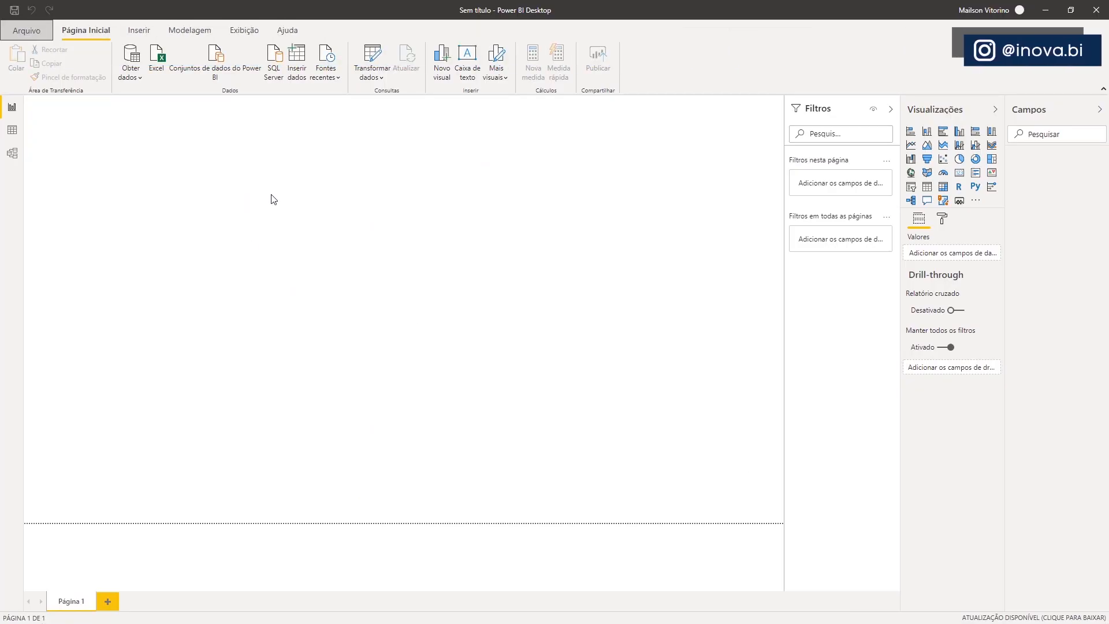
Step: In Power BI Desktop, start a new data import using the Web connector
{"action": "left_click", "coordinate": [131, 59]}
{"action": "type", "text": "web"}
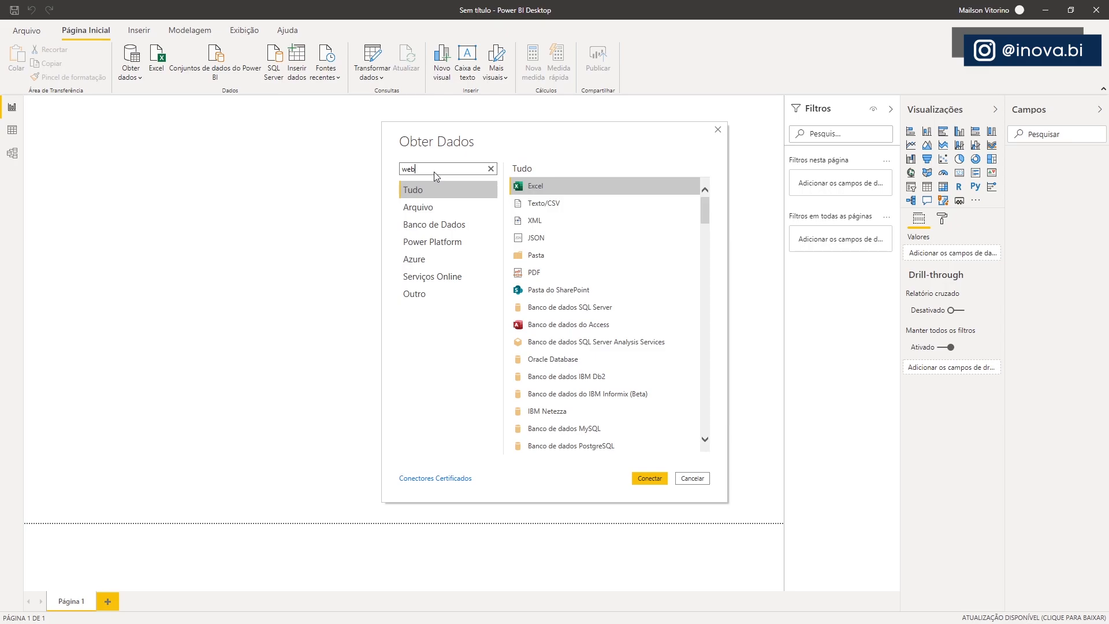
{"action": "left_click", "coordinate": [533, 203]}
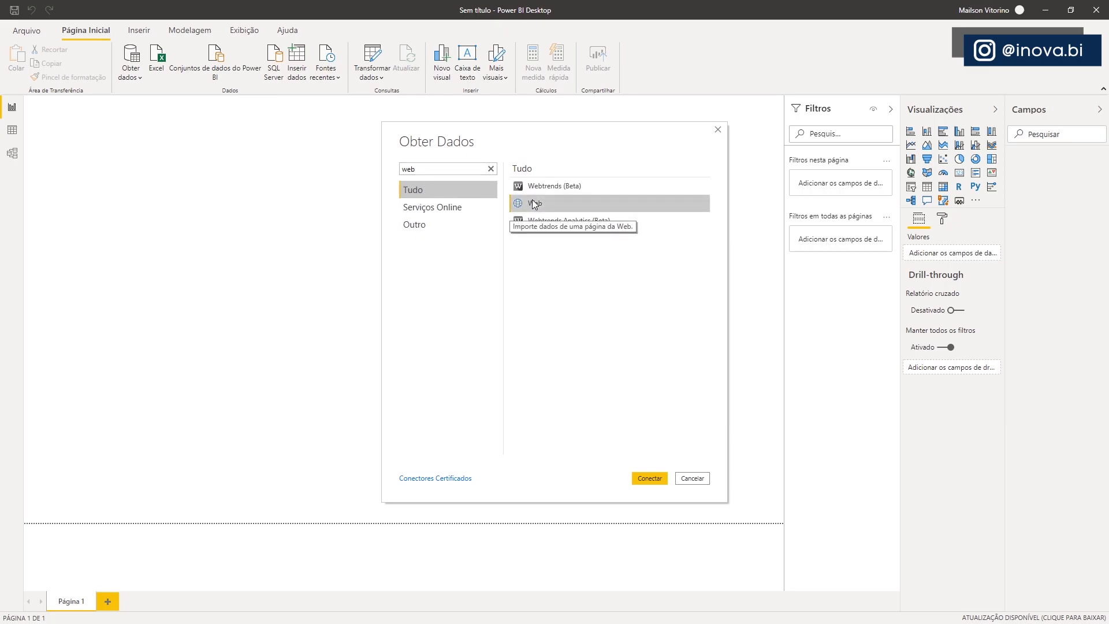
{"action": "left_click", "coordinate": [649, 478]}
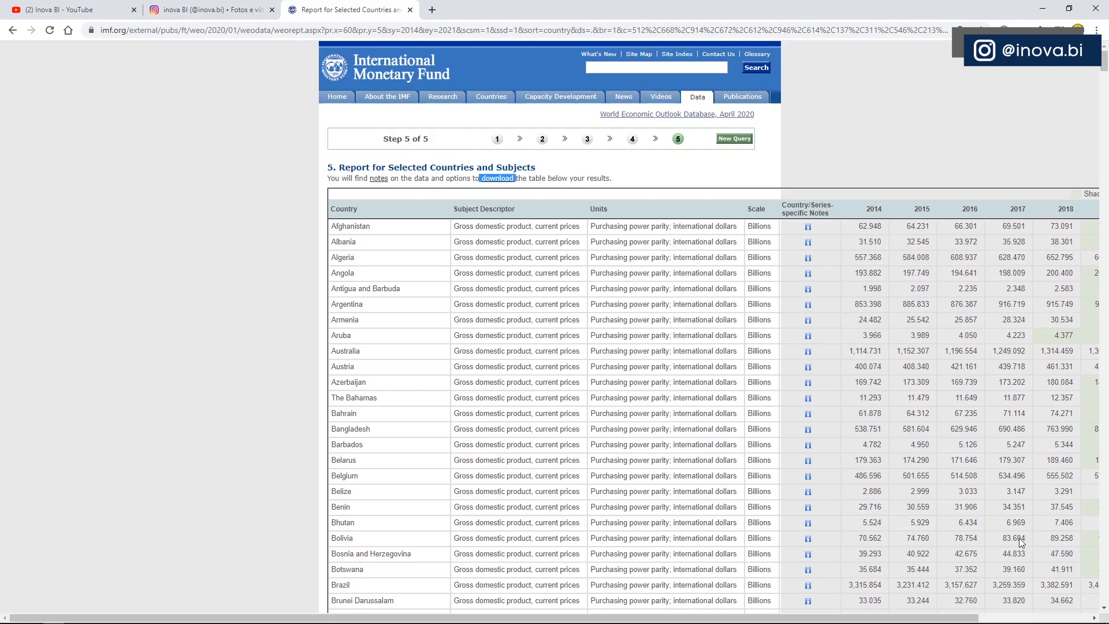
Step: Copy the IMF report page's address, paste it as the URL of the web source in Power BI and connect
{"action": "left_click", "coordinate": [489, 30]}
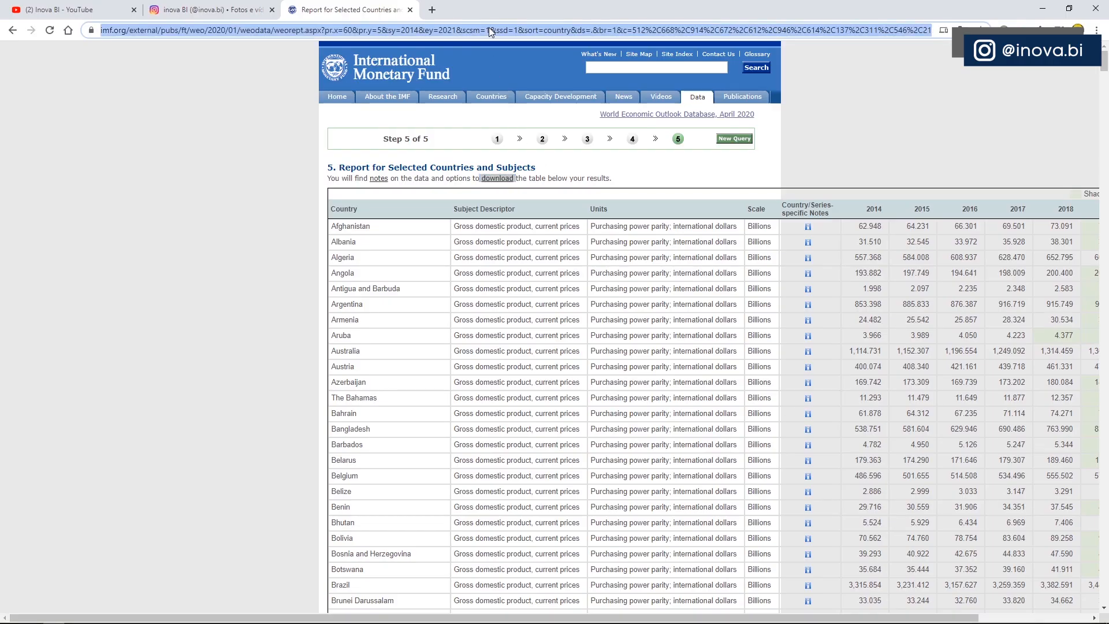
{"action": "right_click", "coordinate": [527, 27]}
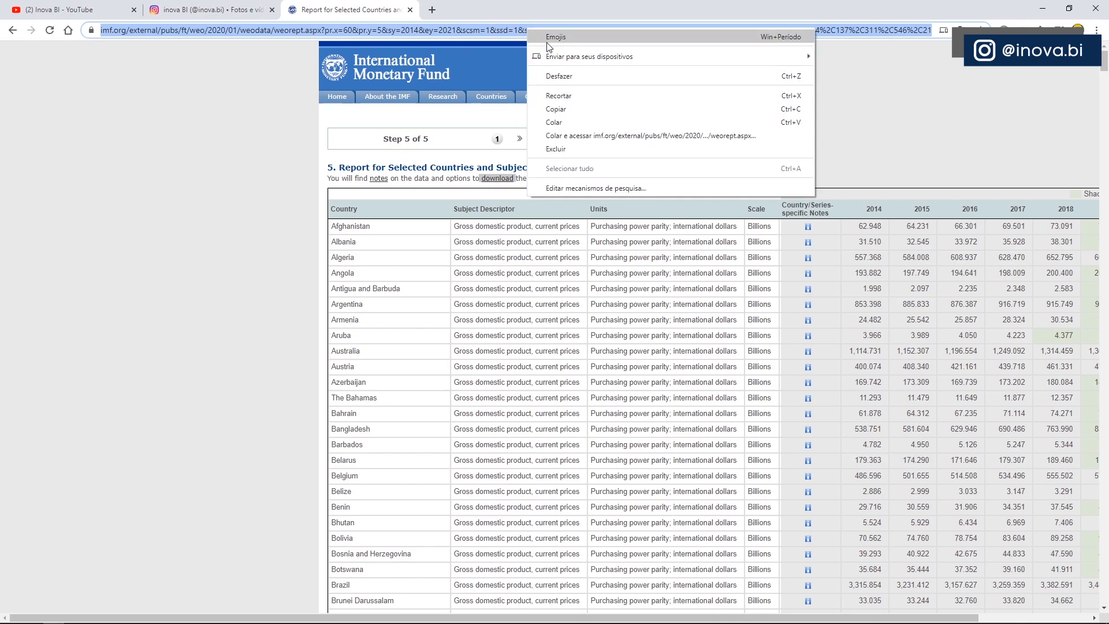
{"action": "left_click", "coordinate": [563, 113]}
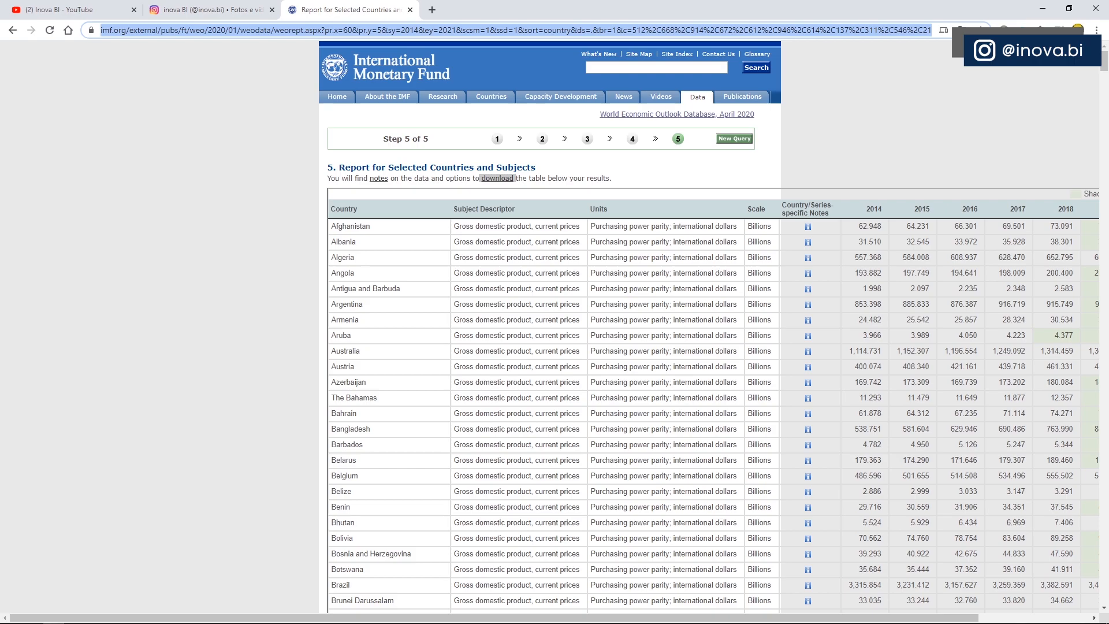
{"action": "key", "text": "alt+Tab"}
{"action": "key", "text": "ctrl+v"}
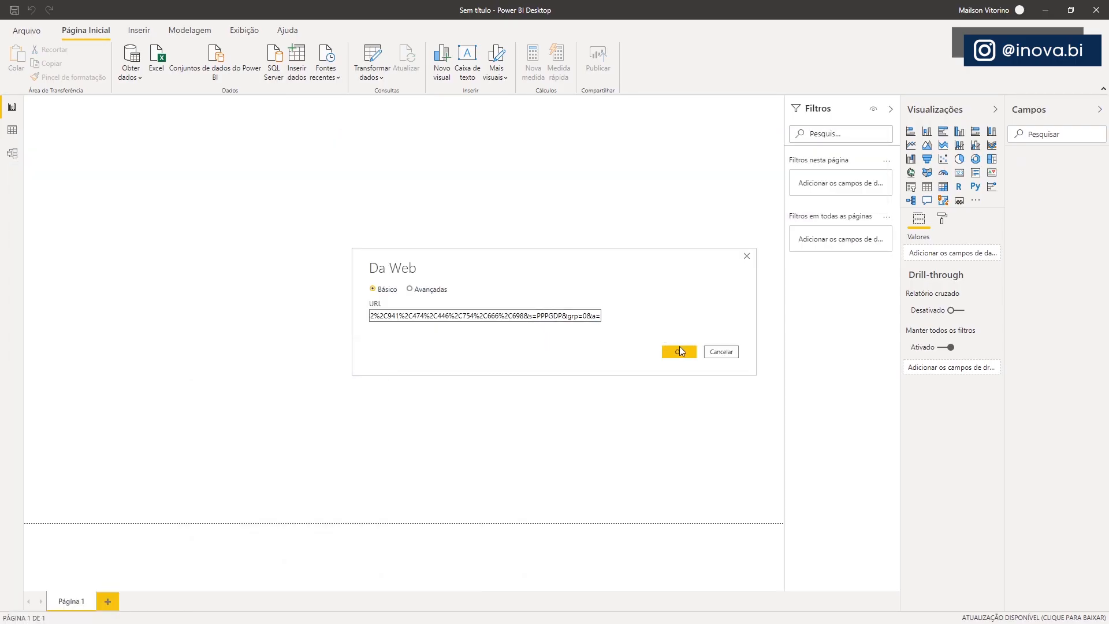
{"action": "left_click", "coordinate": [676, 351]}
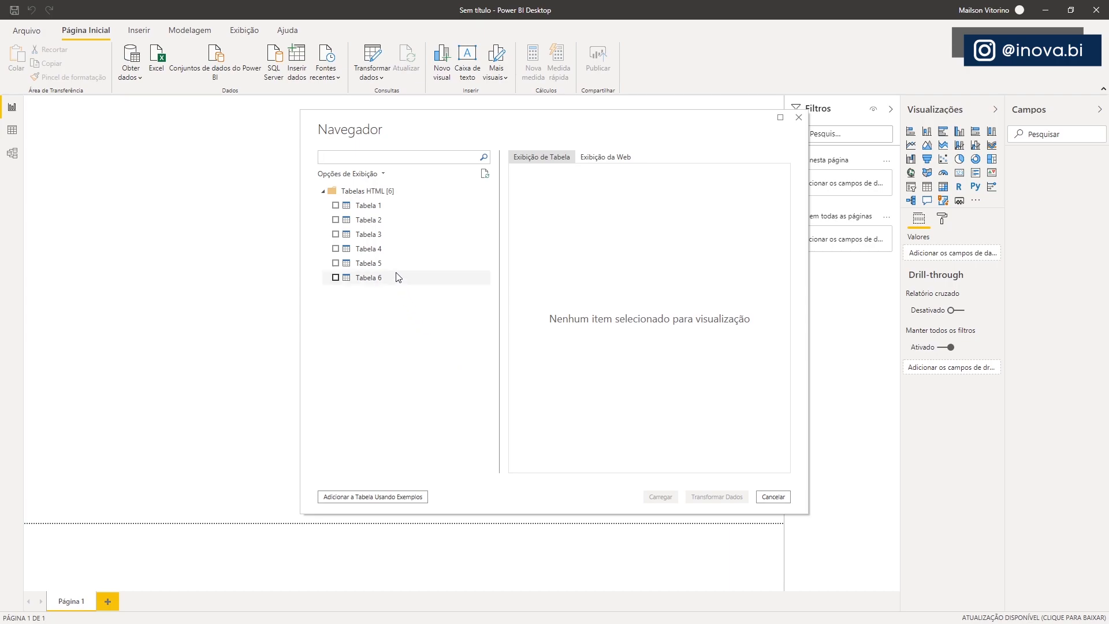
Step: Choose Tabela 5 from the web tables, open it for transformation, look over its rows and maximize the Power Query Editor window
{"action": "left_click", "coordinate": [335, 264]}
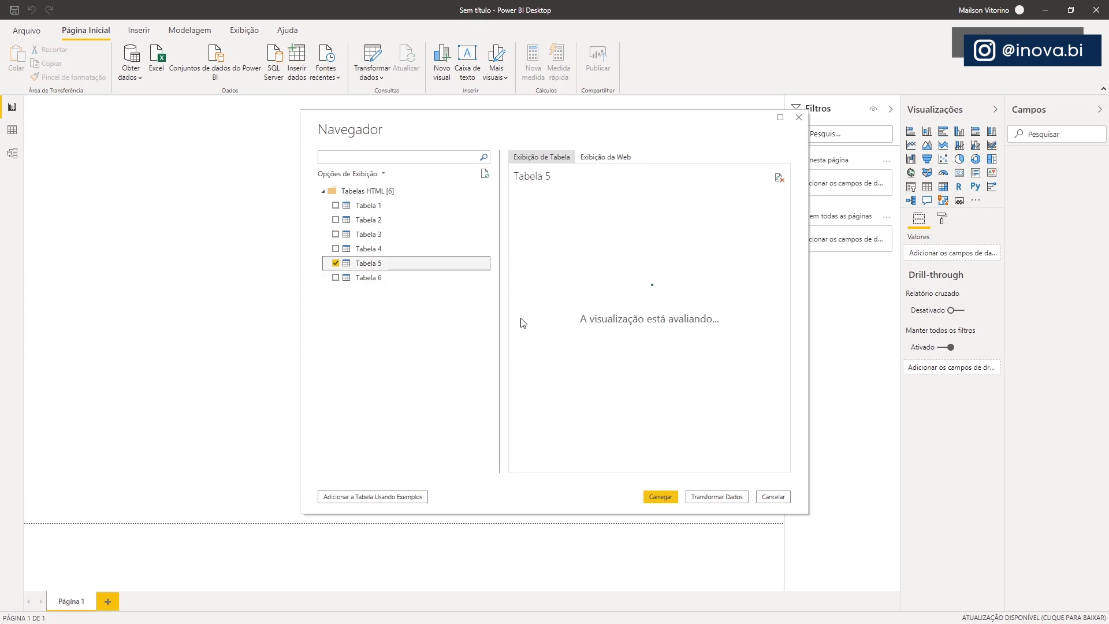
{"action": "left_click", "coordinate": [715, 499]}
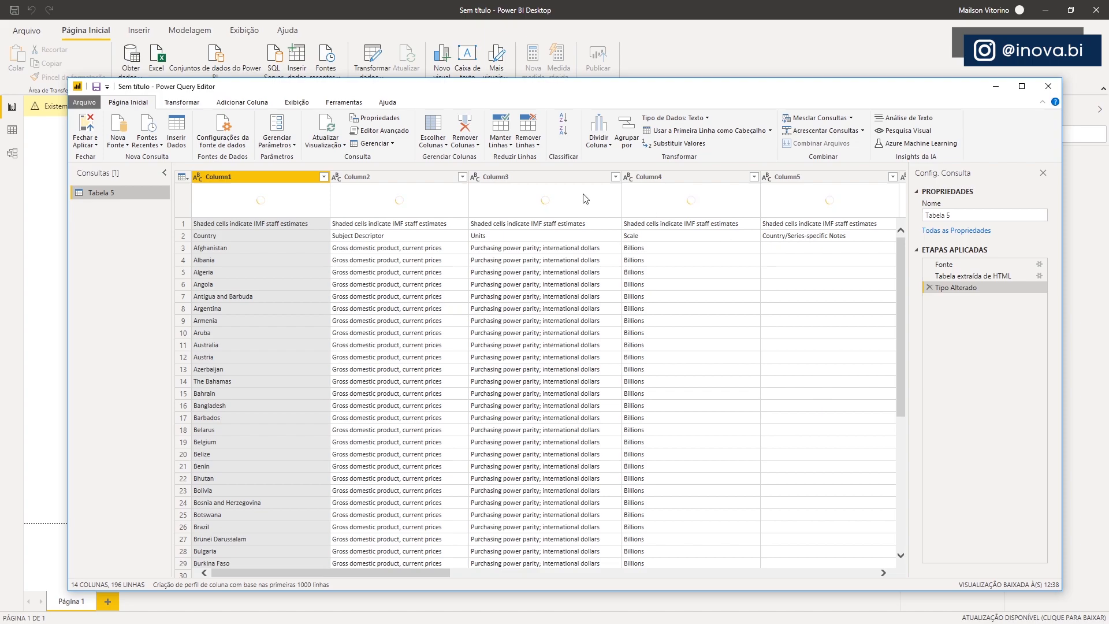
{"action": "scroll", "coordinate": [750, 358], "scroll_direction": "down", "scroll_amount": 7}
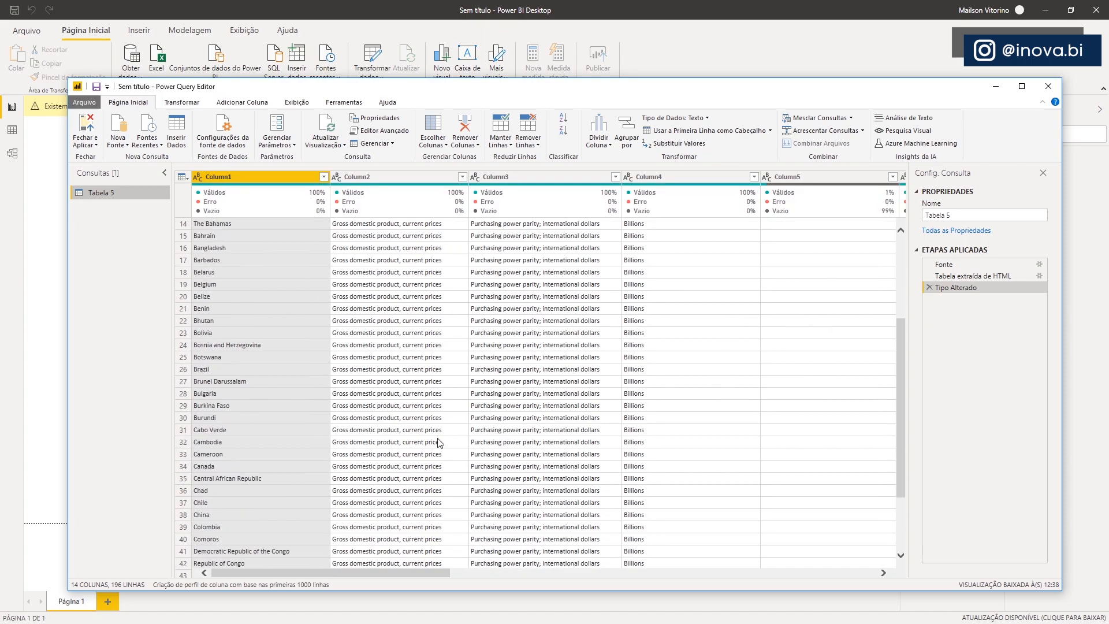
{"action": "left_click_drag", "start_coordinate": [428, 574], "coordinate": [341, 581]}
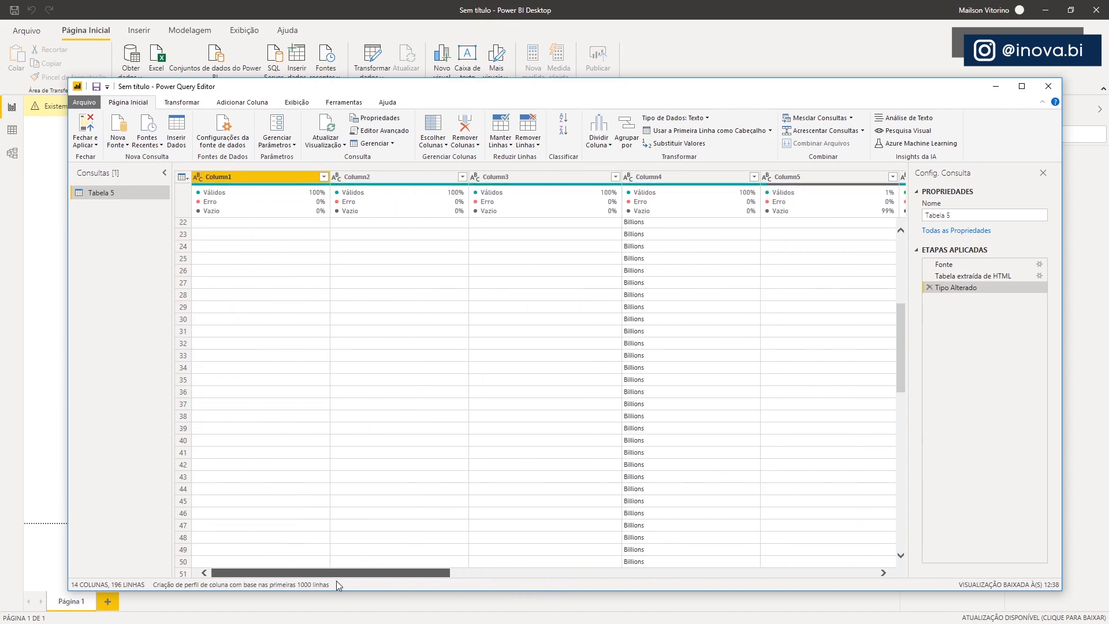
{"action": "scroll", "coordinate": [282, 478], "scroll_direction": "up", "scroll_amount": 7}
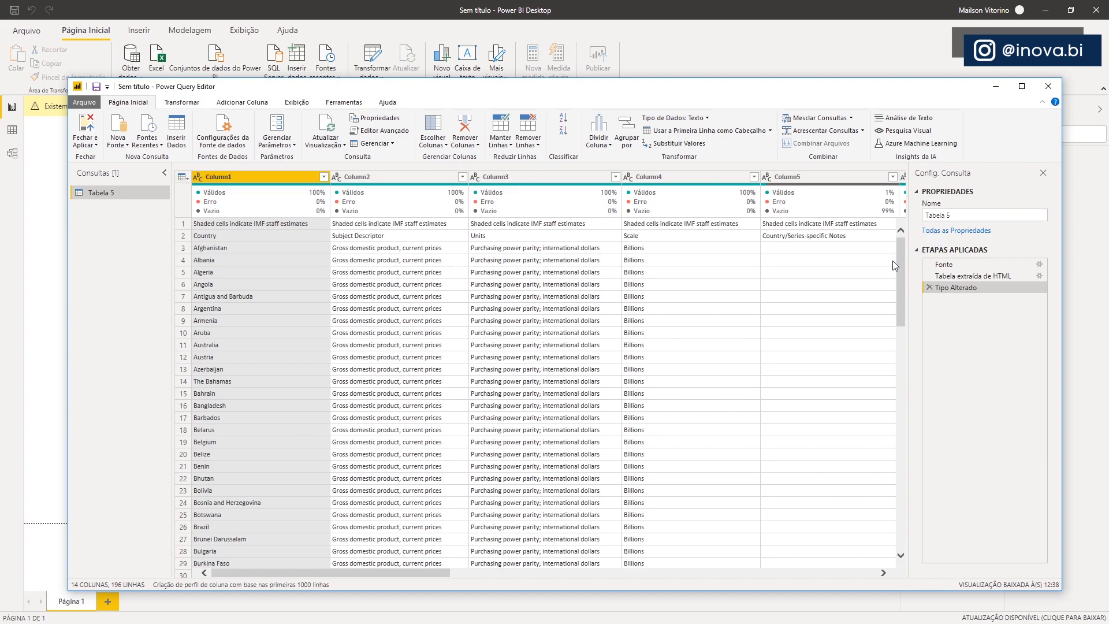
{"action": "double_click", "coordinate": [722, 96]}
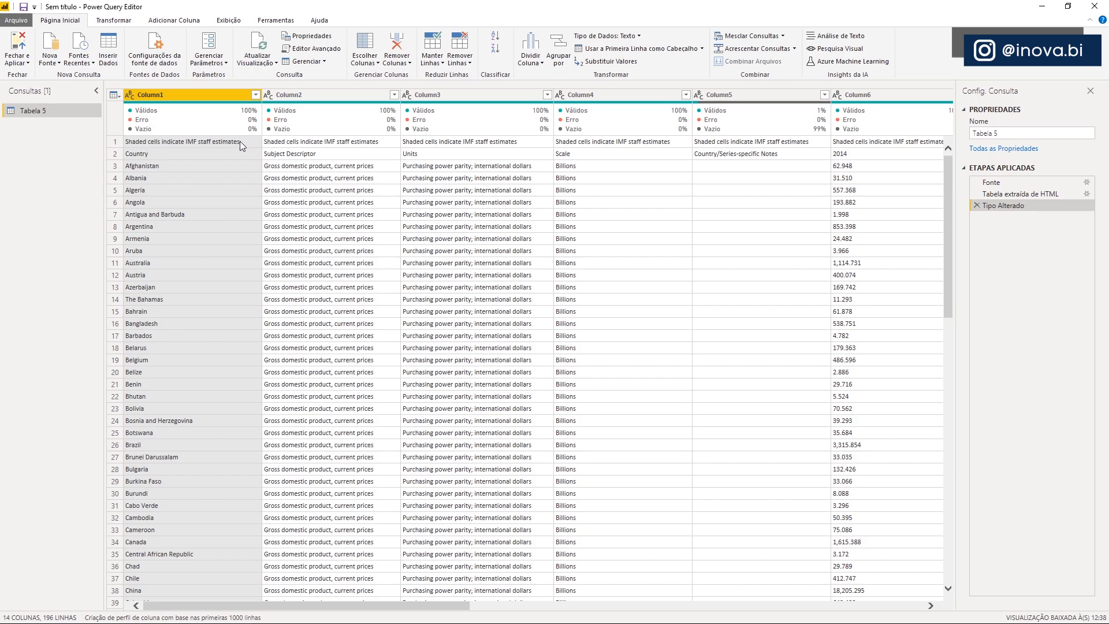
Step: Check the first two rows of the table and remove the top 1 row containing the "Shaded cells indicate IMF staff estimates" note
{"action": "left_click", "coordinate": [113, 144]}
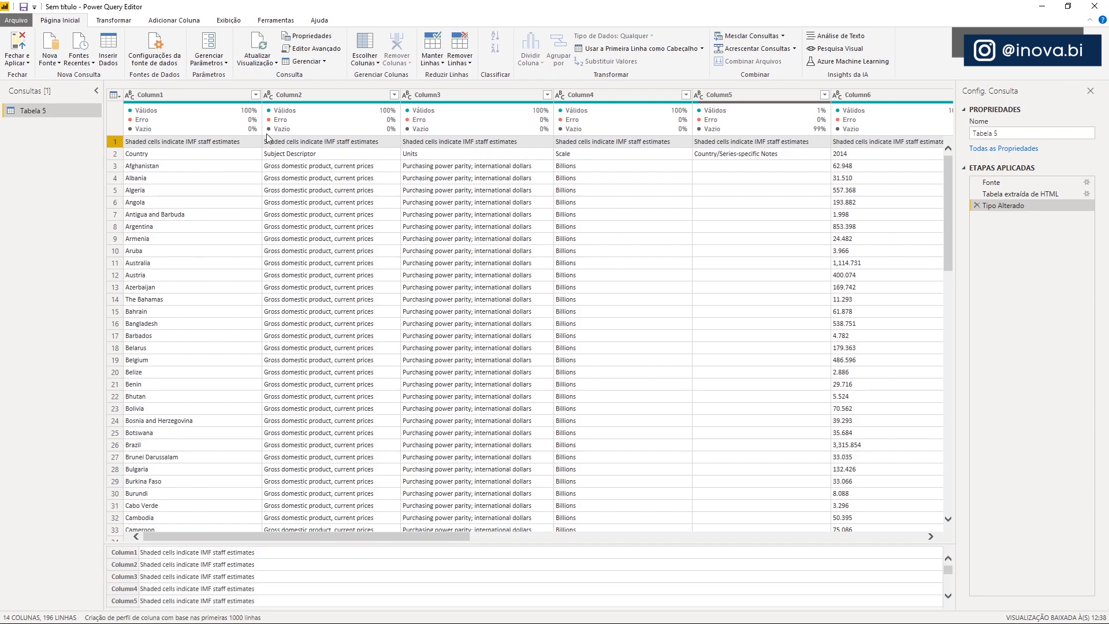
{"action": "left_click", "coordinate": [114, 154]}
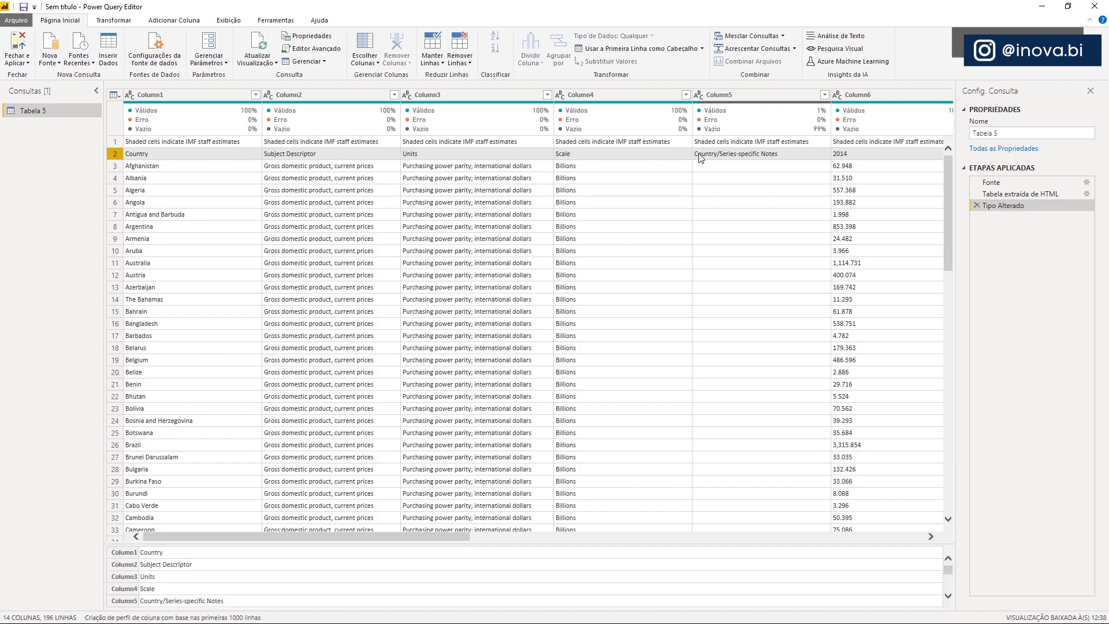
{"action": "left_click_drag", "start_coordinate": [462, 536], "coordinate": [361, 537]}
{"action": "left_click", "coordinate": [114, 142]}
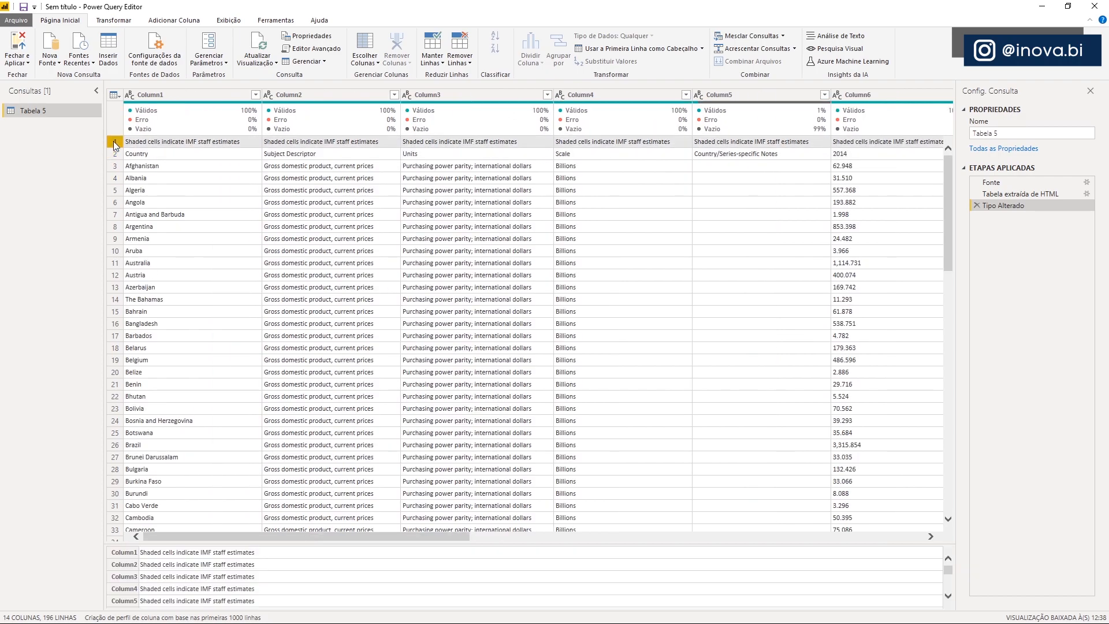
{"action": "left_click", "coordinate": [460, 60]}
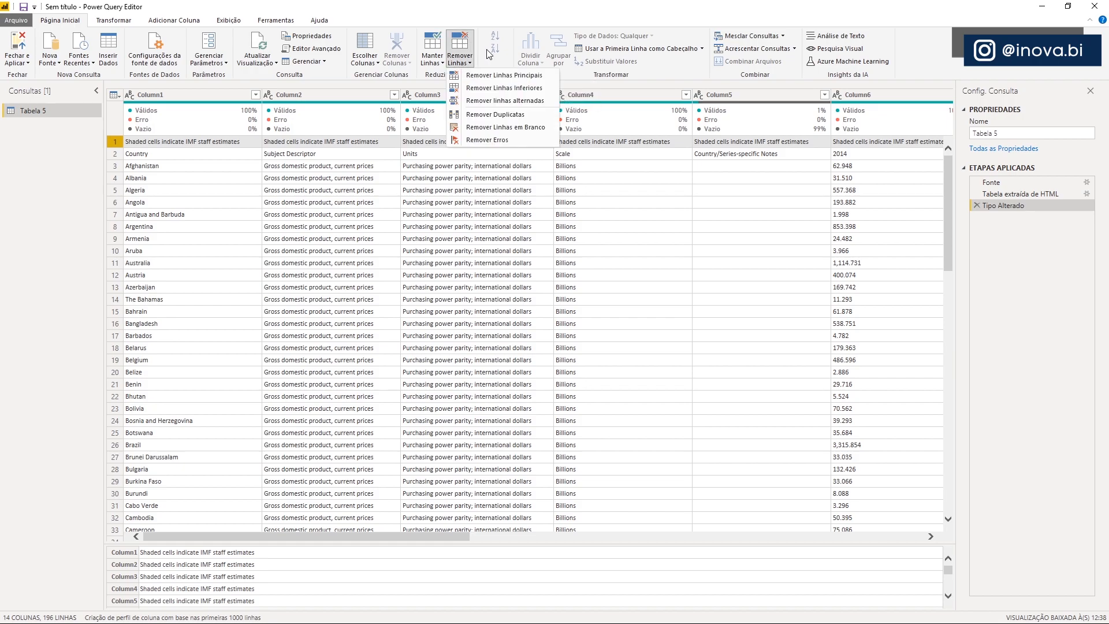
{"action": "left_click", "coordinate": [508, 76]}
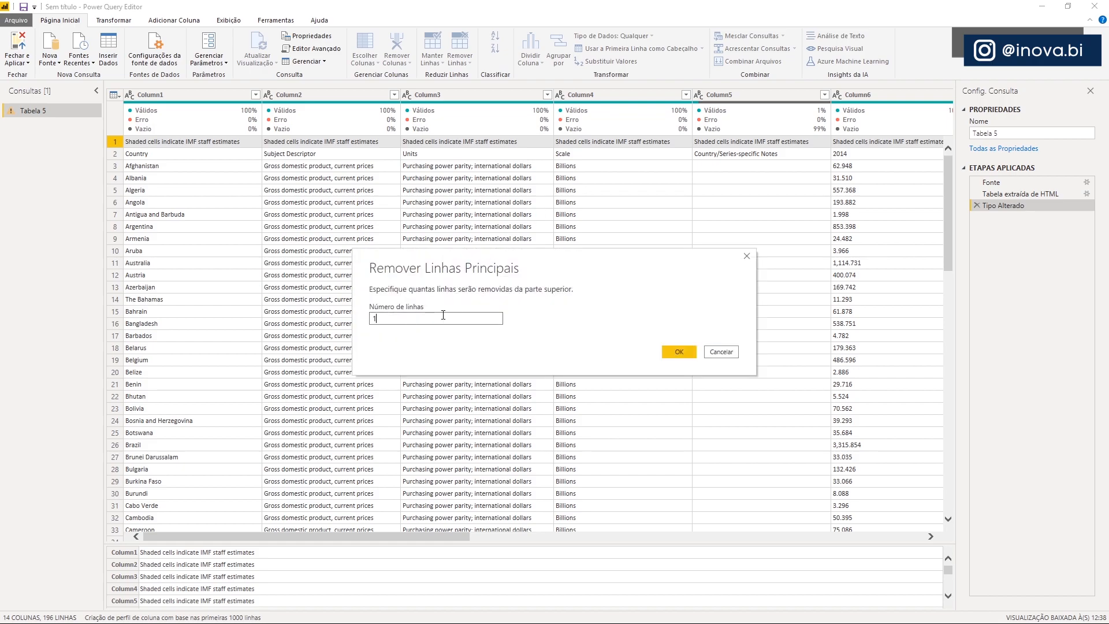
{"action": "left_click", "coordinate": [676, 352]}
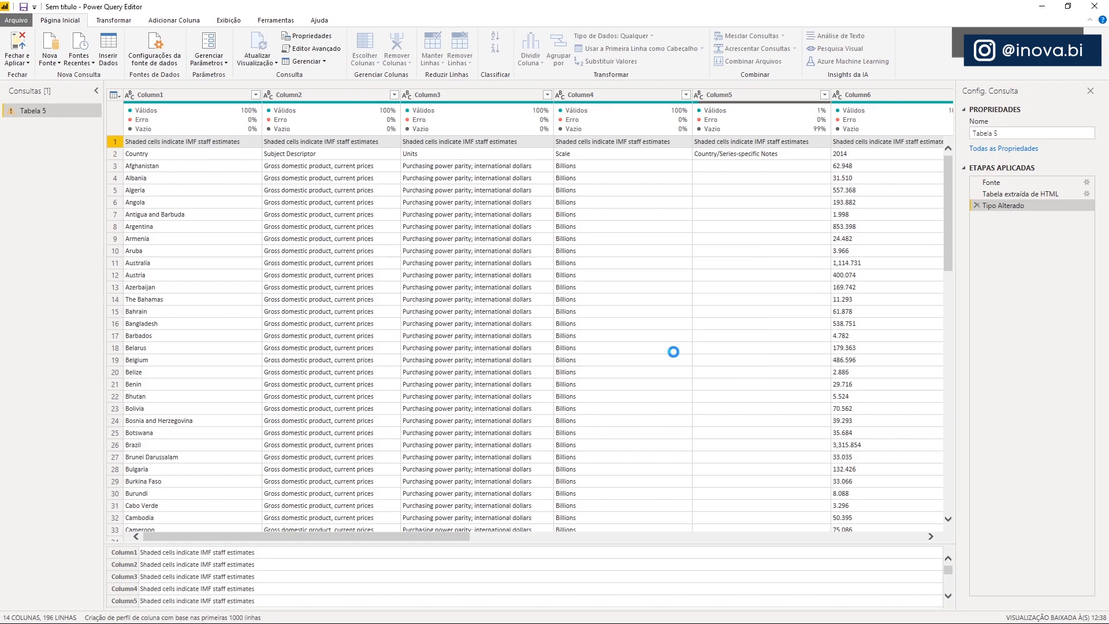
Step: Promote the first row, with Country, Subject Descriptor, Units and the years, to column headers
{"action": "left_click", "coordinate": [180, 187]}
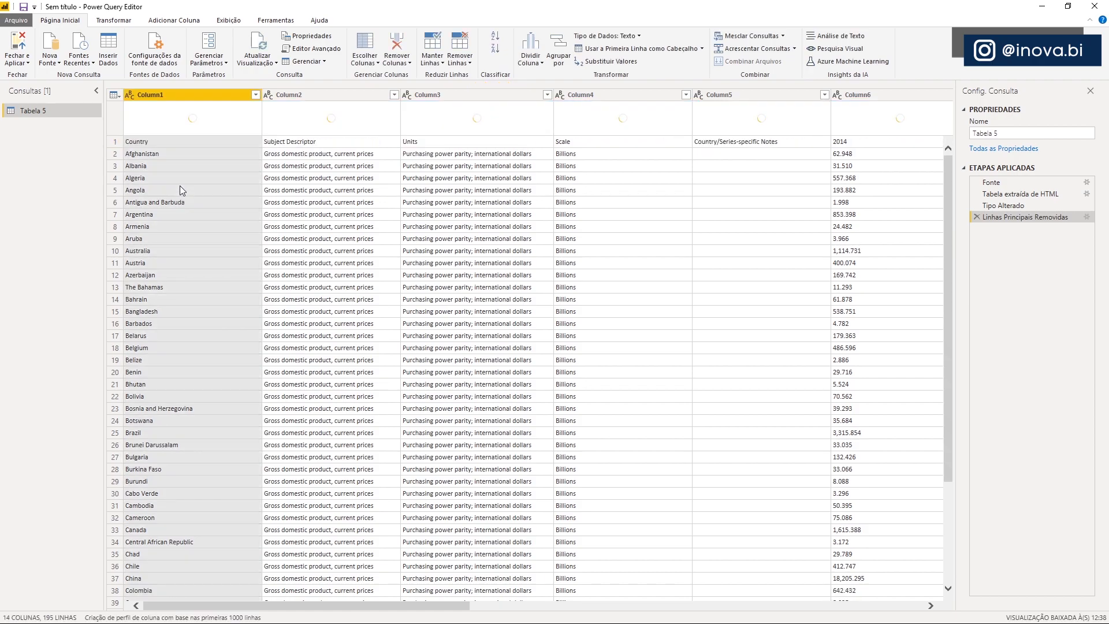
{"action": "left_click", "coordinate": [116, 142]}
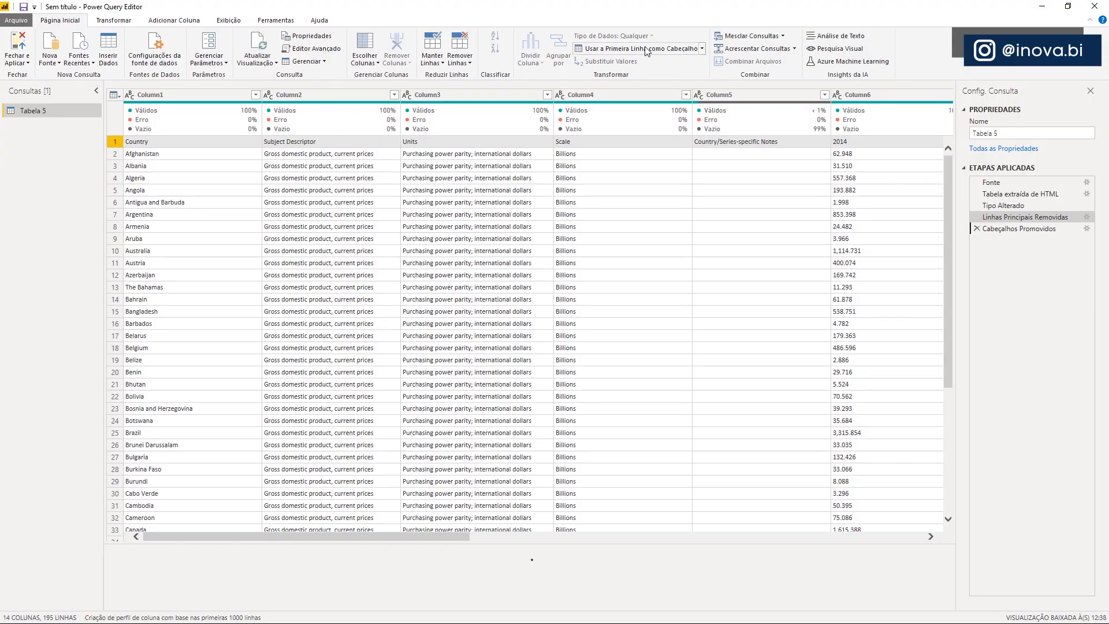
{"action": "left_click", "coordinate": [646, 51]}
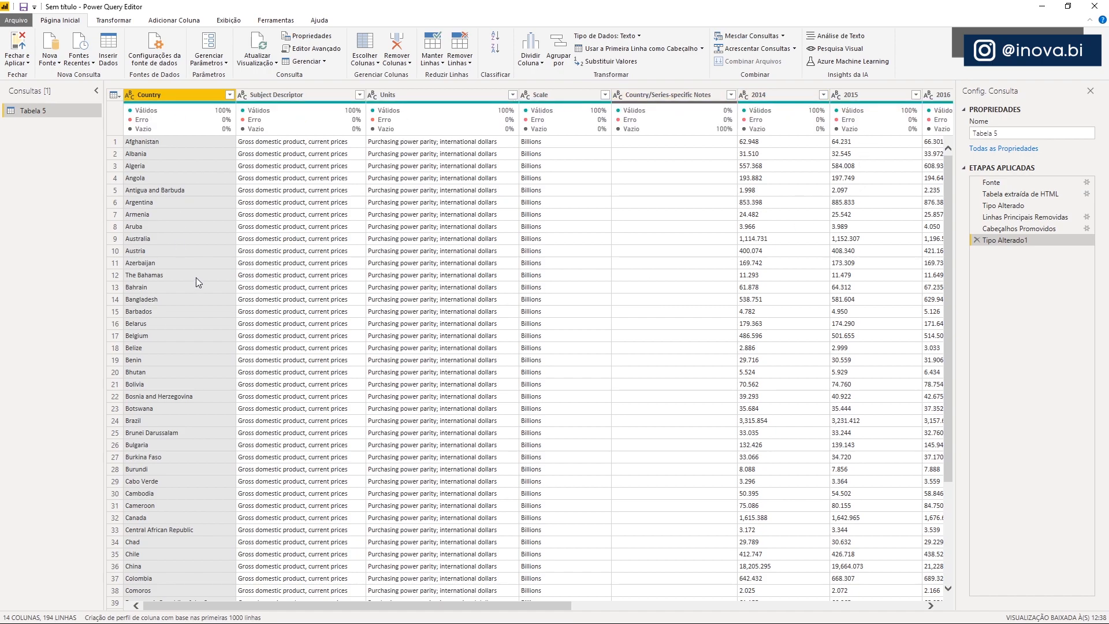
Step: Remove the Country/Series-specific Notes column and the last column after 2021
{"action": "left_click", "coordinate": [648, 97]}
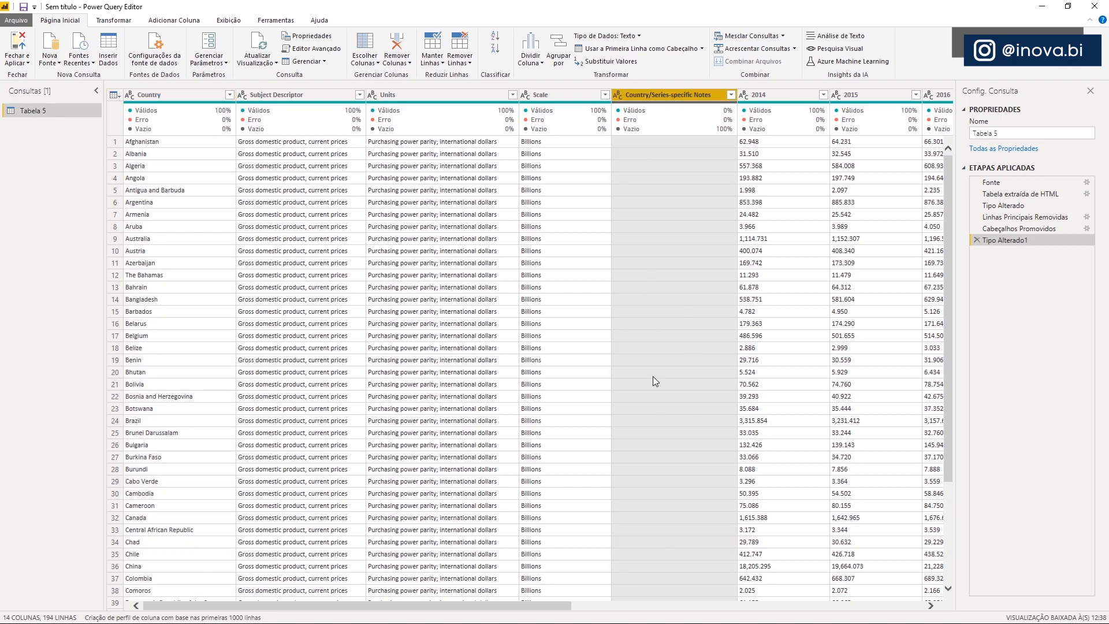
{"action": "left_click_drag", "start_coordinate": [556, 604], "coordinate": [809, 621]}
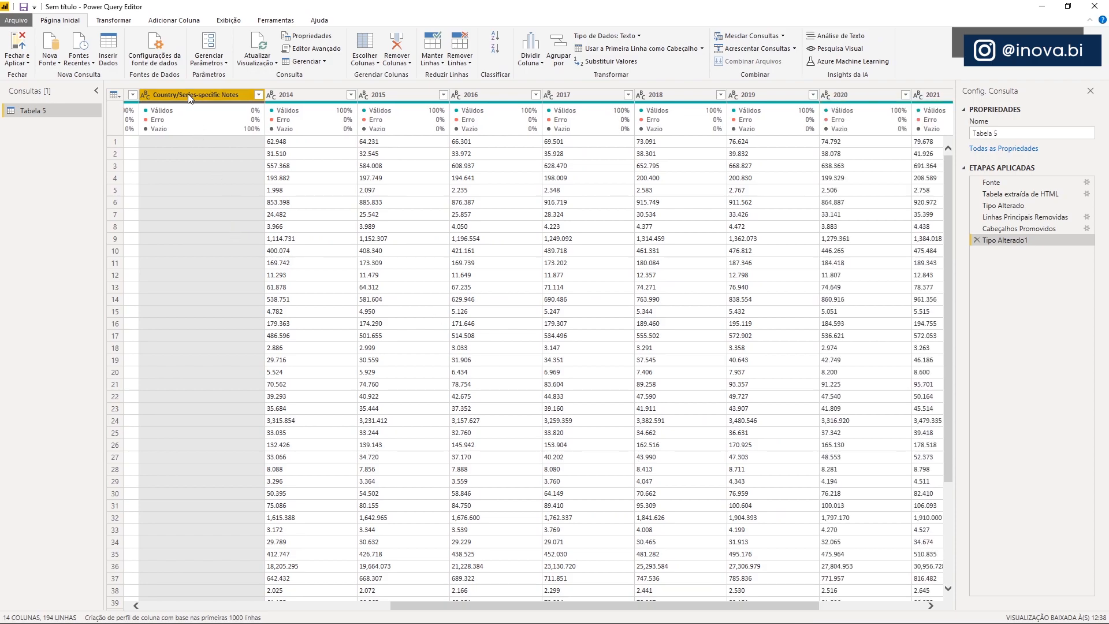
{"action": "left_click", "coordinate": [396, 36]}
{"action": "right_click", "coordinate": [844, 96]}
{"action": "left_click", "coordinate": [871, 119]}
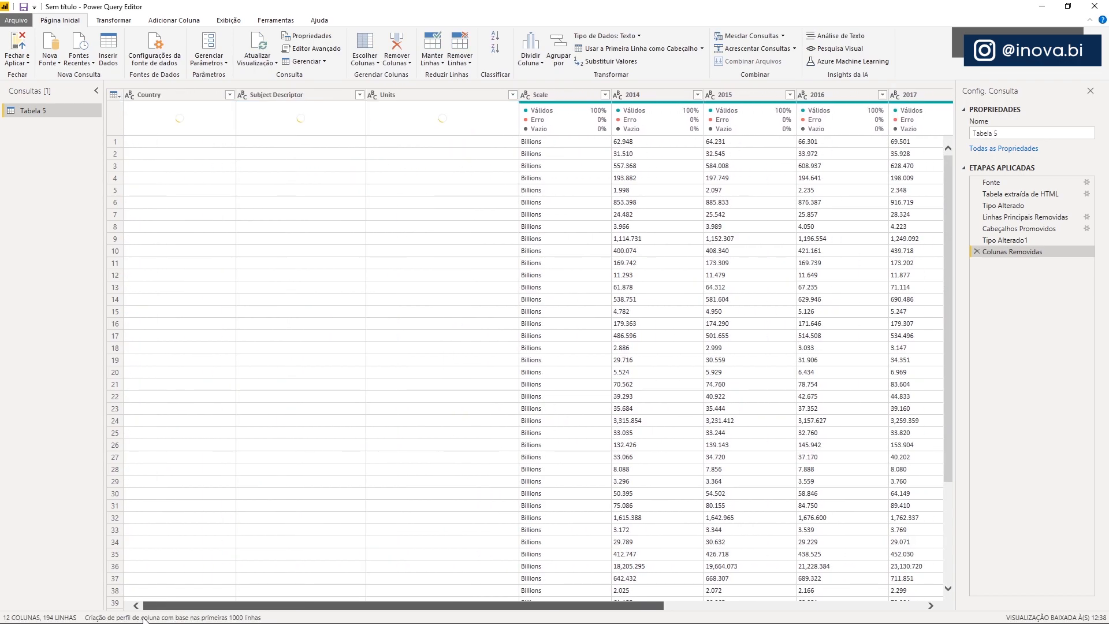
Step: Review the remaining columns of the table, from Country, Subject Descriptor, Units and Scale through the years 2014 to 2021
{"action": "left_click", "coordinate": [159, 96]}
{"action": "left_click", "coordinate": [251, 95]}
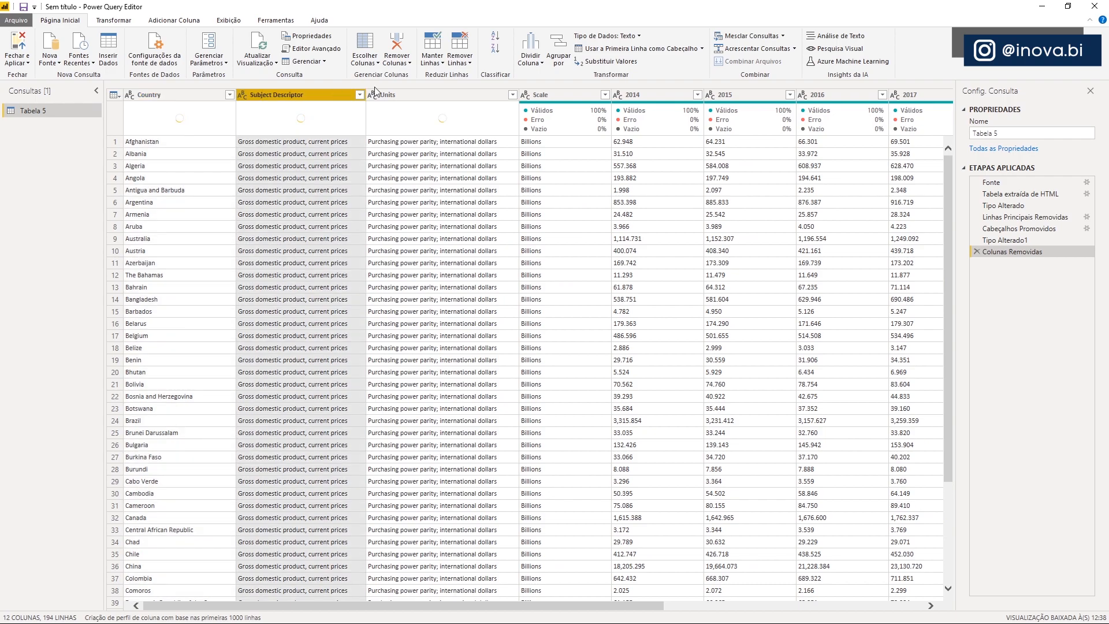
{"action": "left_click", "coordinate": [380, 94]}
{"action": "left_click", "coordinate": [575, 97]}
{"action": "left_click_drag", "start_coordinate": [338, 611], "coordinate": [601, 606]}
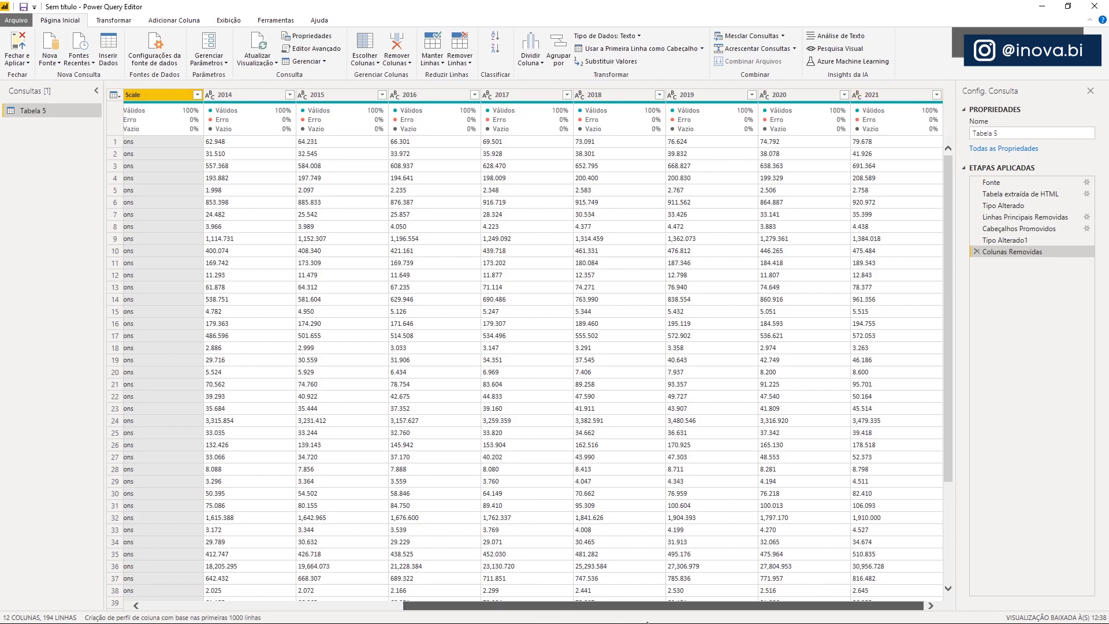
{"action": "left_click", "coordinate": [811, 99]}
{"action": "left_click", "coordinate": [900, 94]}
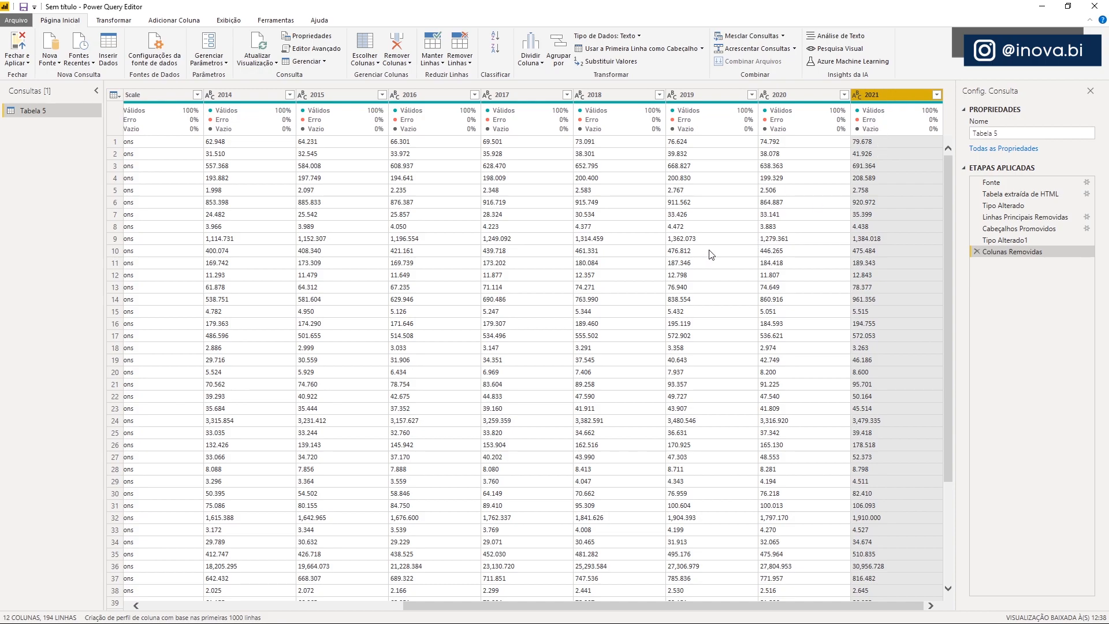
{"action": "left_click_drag", "start_coordinate": [570, 606], "coordinate": [306, 606]}
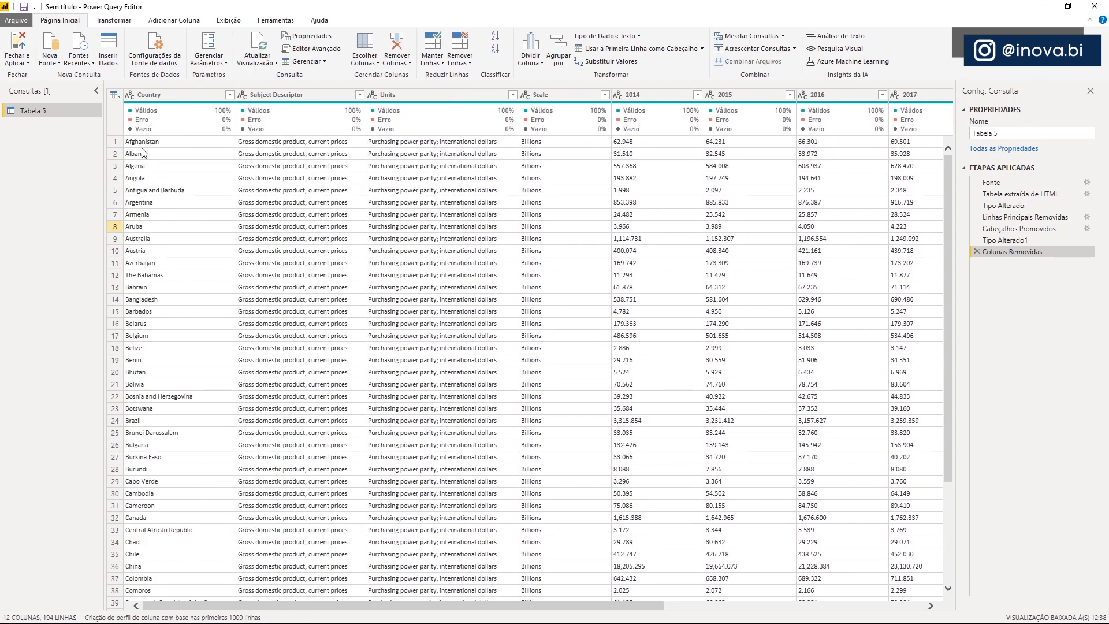
Step: Rename the Country column to "Pais" and the Subject Descriptor column to "Descrição"
{"action": "double_click", "coordinate": [157, 92]}
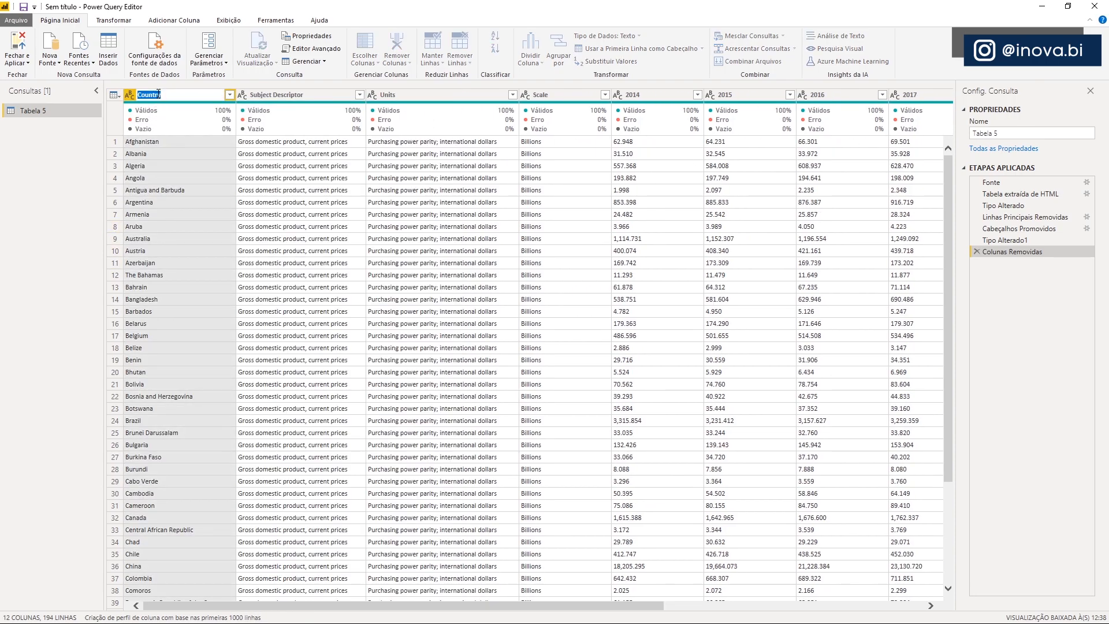
{"action": "type", "text": "Pais"}
{"action": "key", "text": "Return"}
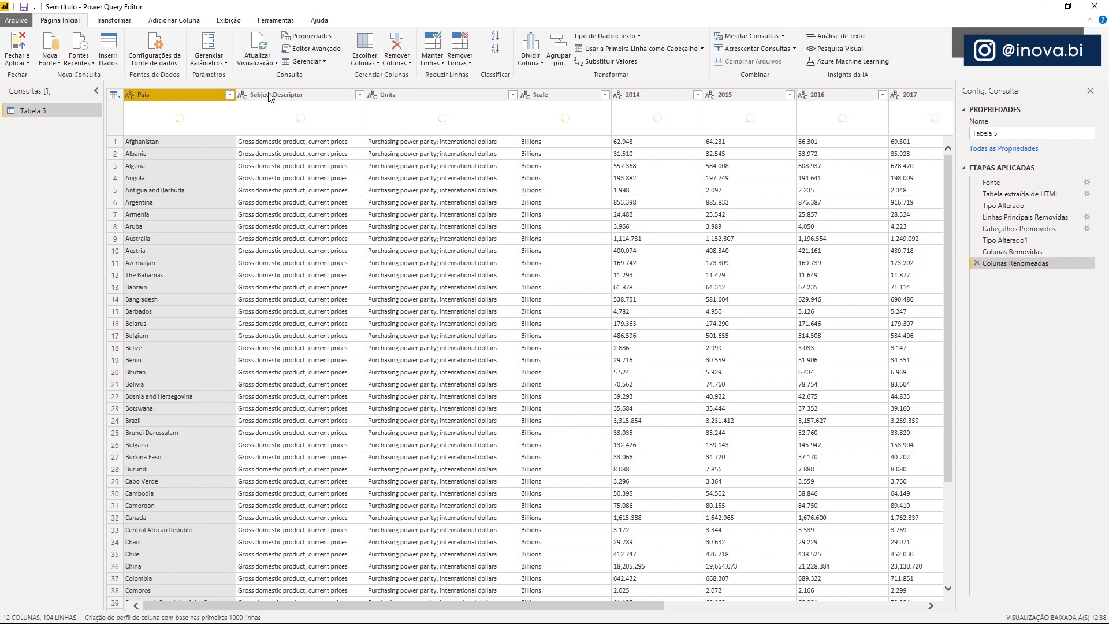
{"action": "double_click", "coordinate": [268, 94]}
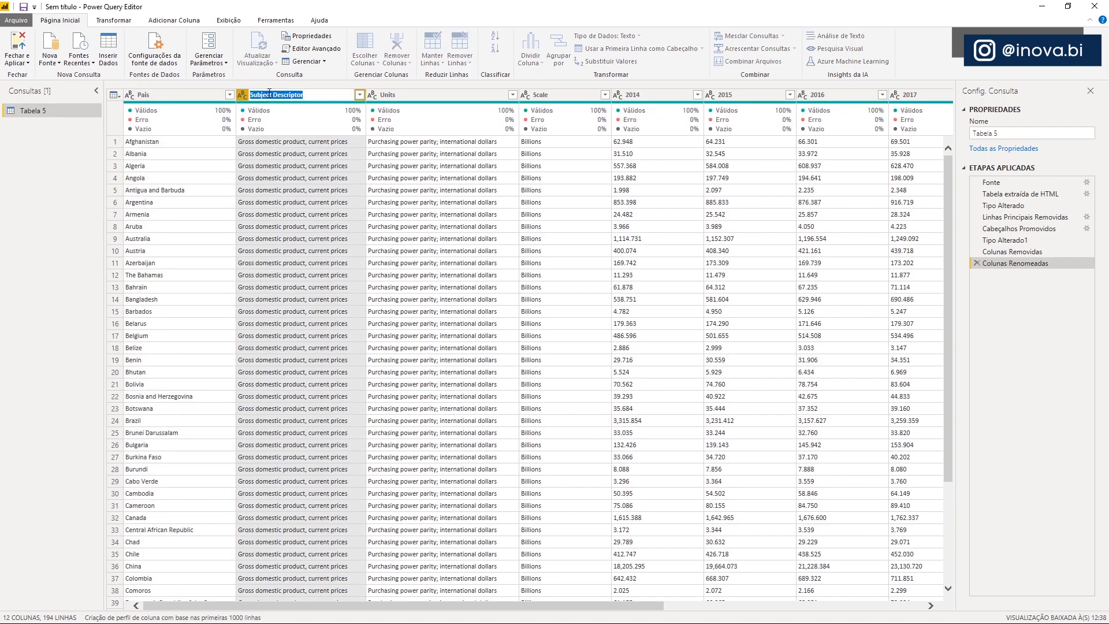
{"action": "type", "text": "Descrição"}
{"action": "key", "text": "Return"}
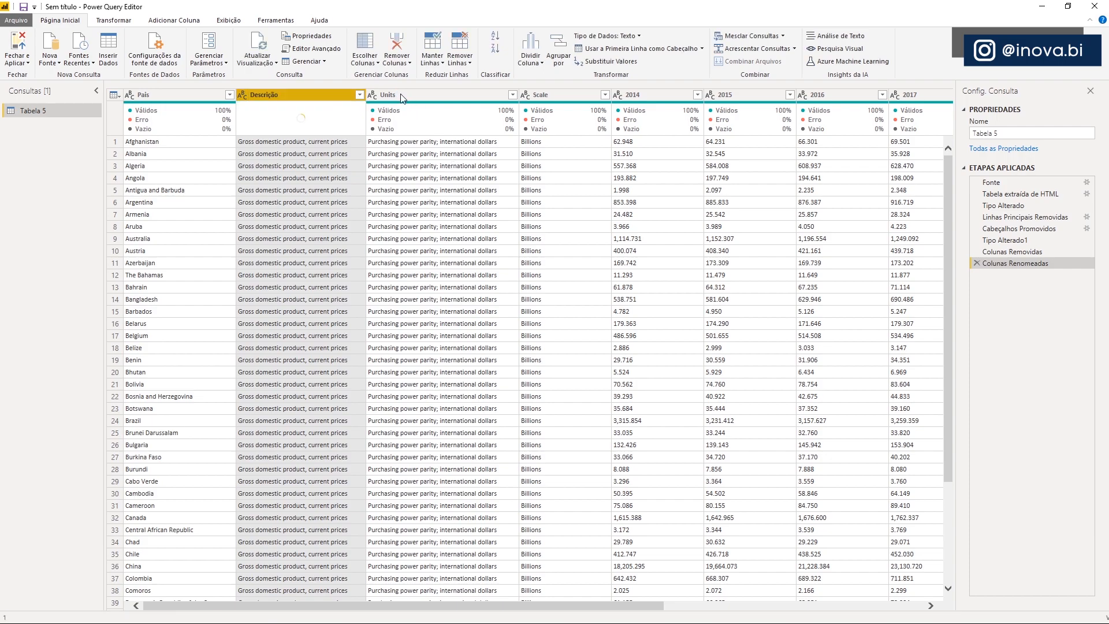
Step: Rename the Units column to "Unidades" and the Scale column to "Escala"
{"action": "left_click", "coordinate": [395, 96]}
{"action": "double_click", "coordinate": [394, 94]}
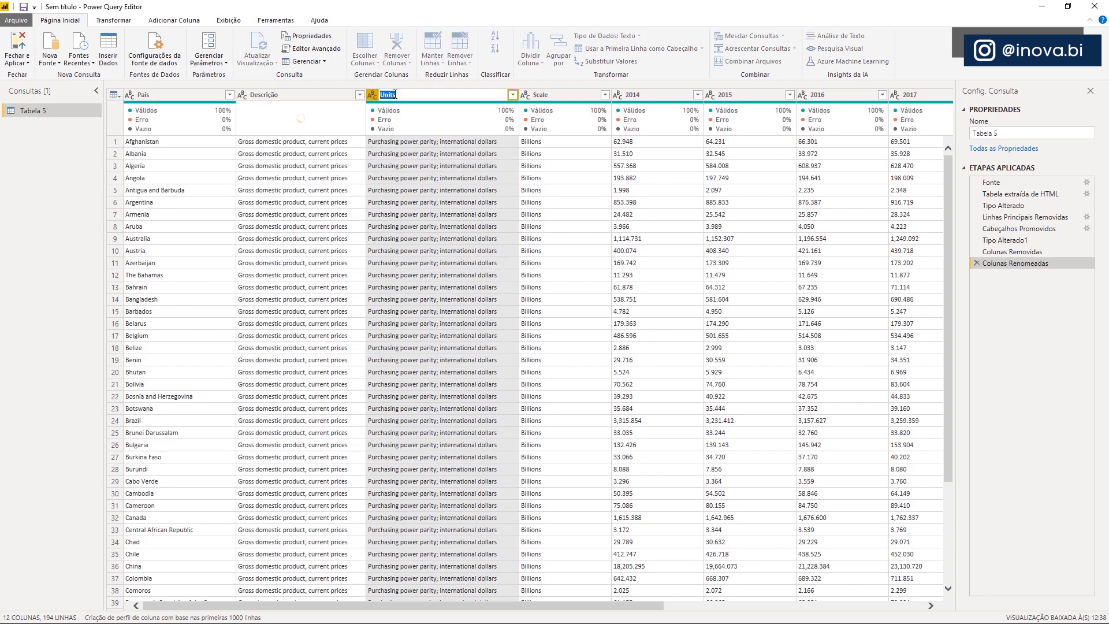
{"action": "type", "text": "Un"}
{"action": "key", "text": "Return"}
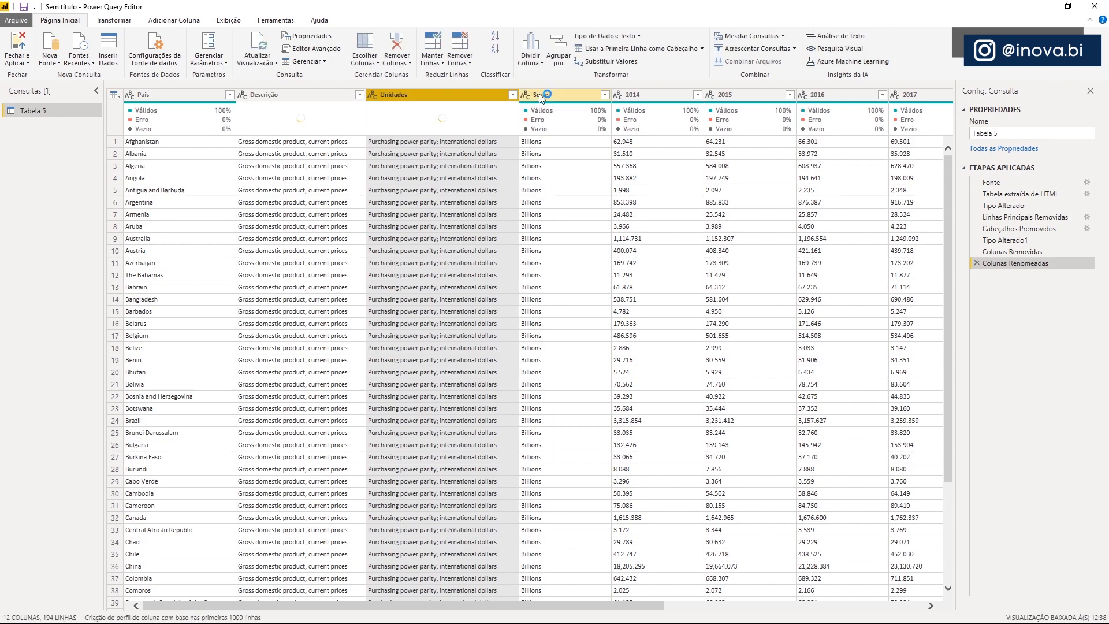
{"action": "double_click", "coordinate": [541, 96]}
{"action": "type", "text": "Es"}
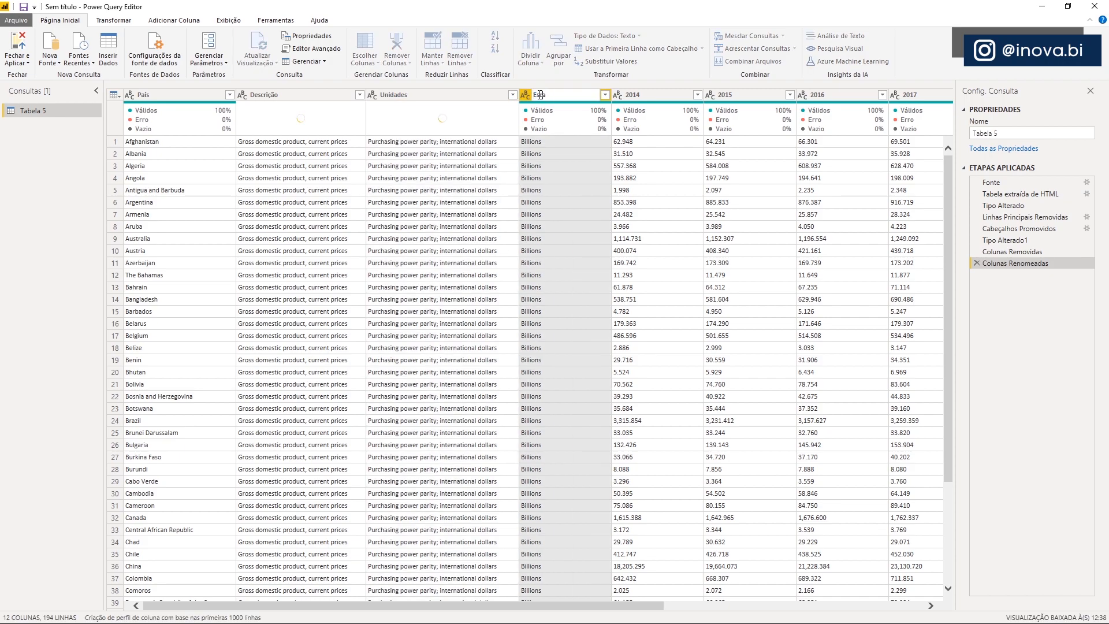
Step: Rename the query to "PIB-FMI"
{"action": "triple_click", "coordinate": [1000, 133]}
{"action": "type", "text": "PIB-FMI"}
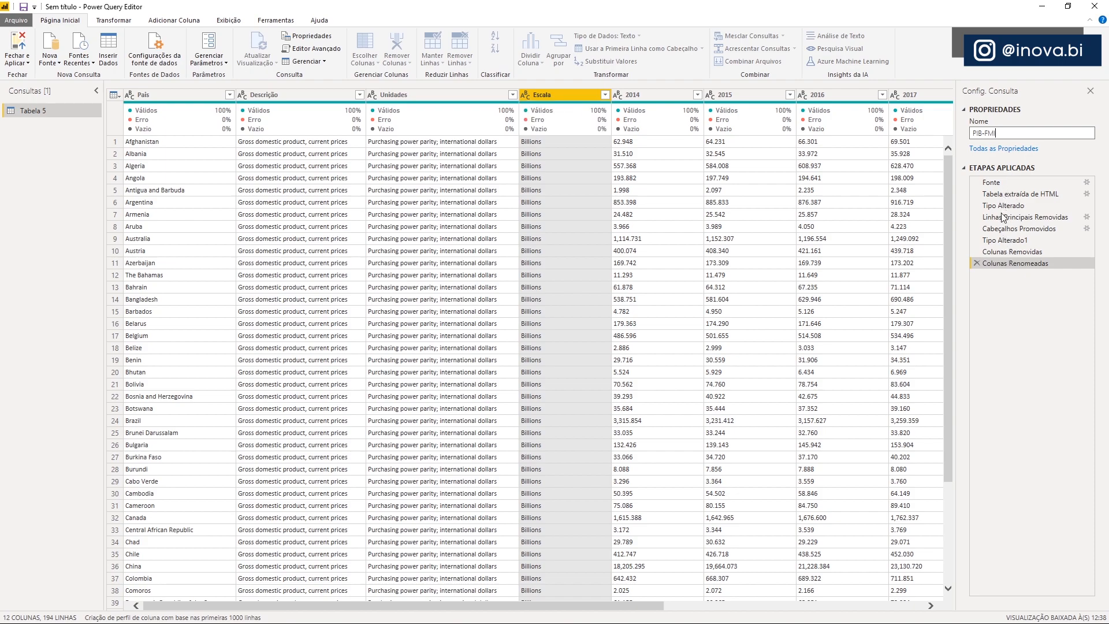
{"action": "key", "text": "Return"}
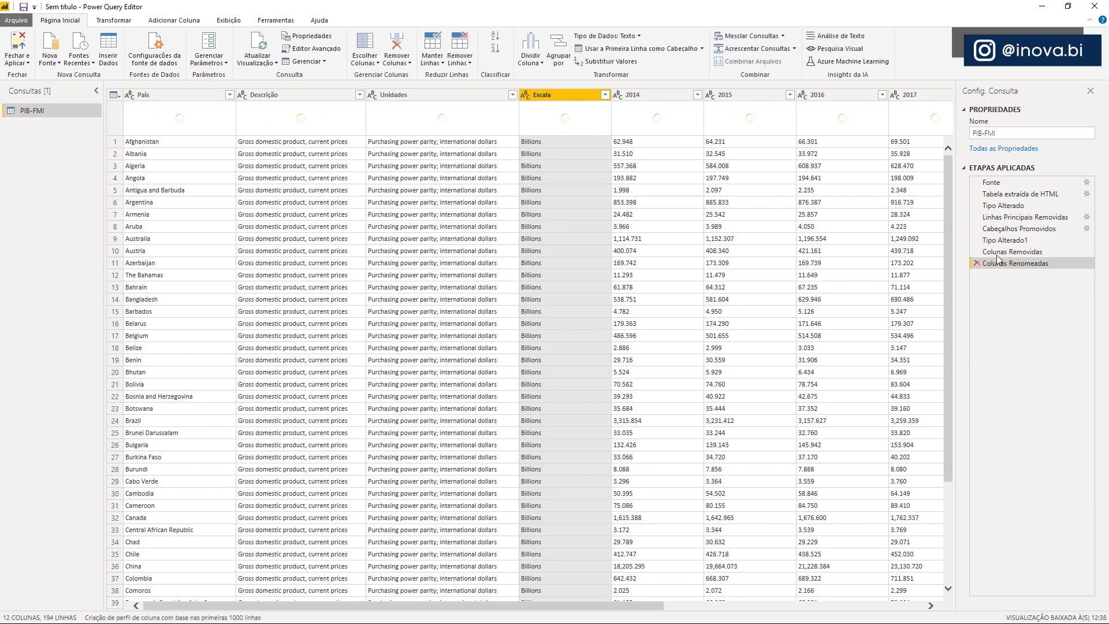
Step: Inspect the settings of the promoted-headers applied step without changing them and return to the last step, Colunas Renomeadas
{"action": "left_click", "coordinate": [1087, 218]}
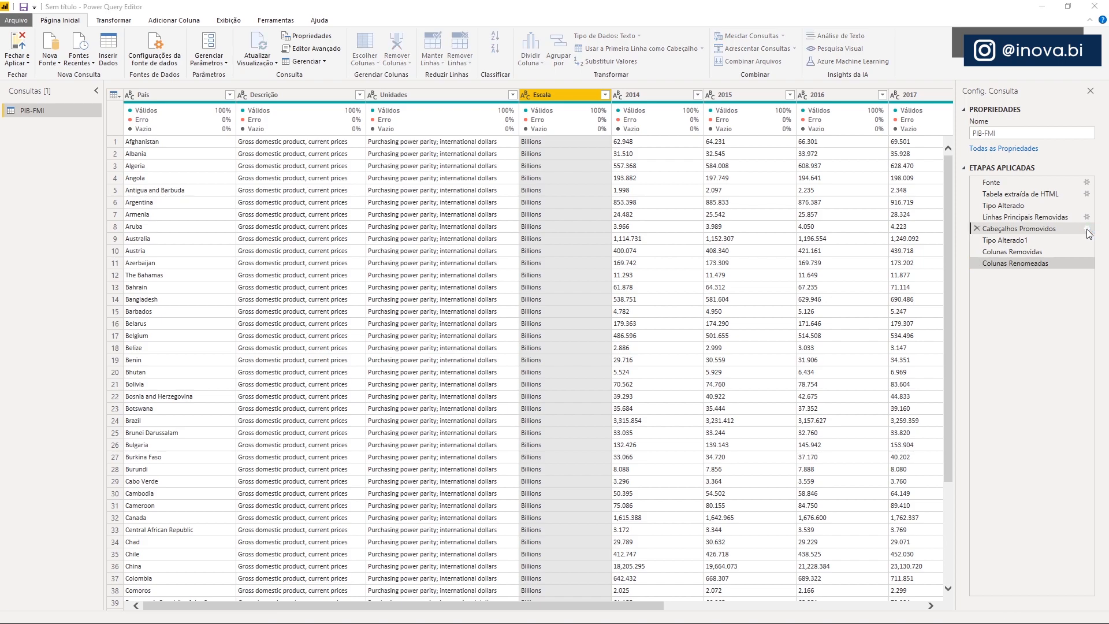
{"action": "left_click", "coordinate": [1086, 230]}
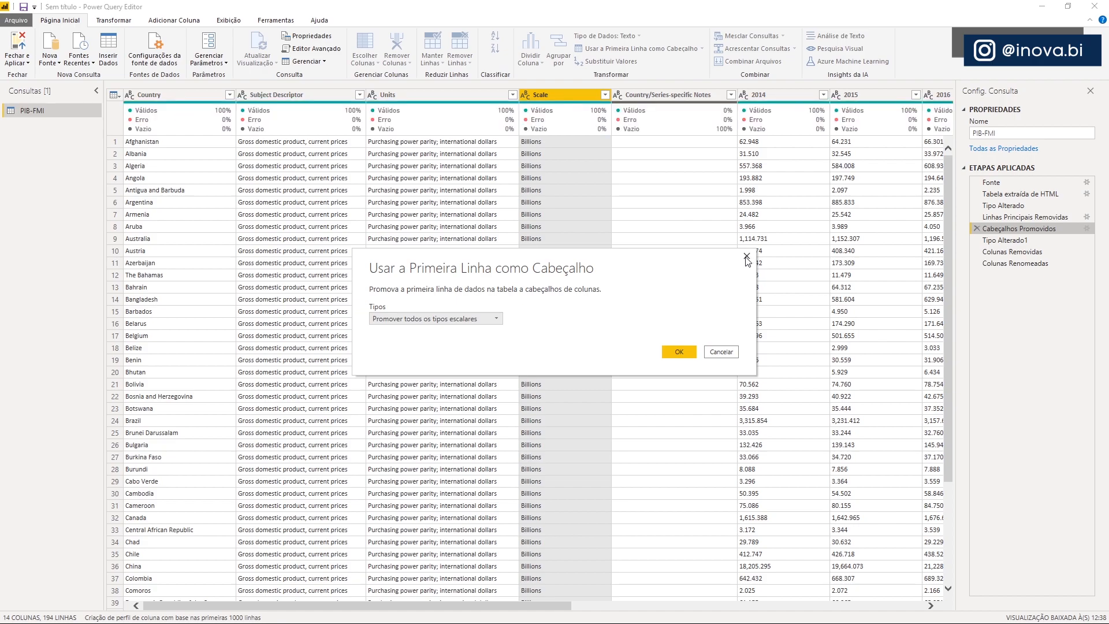
{"action": "left_click", "coordinate": [721, 352]}
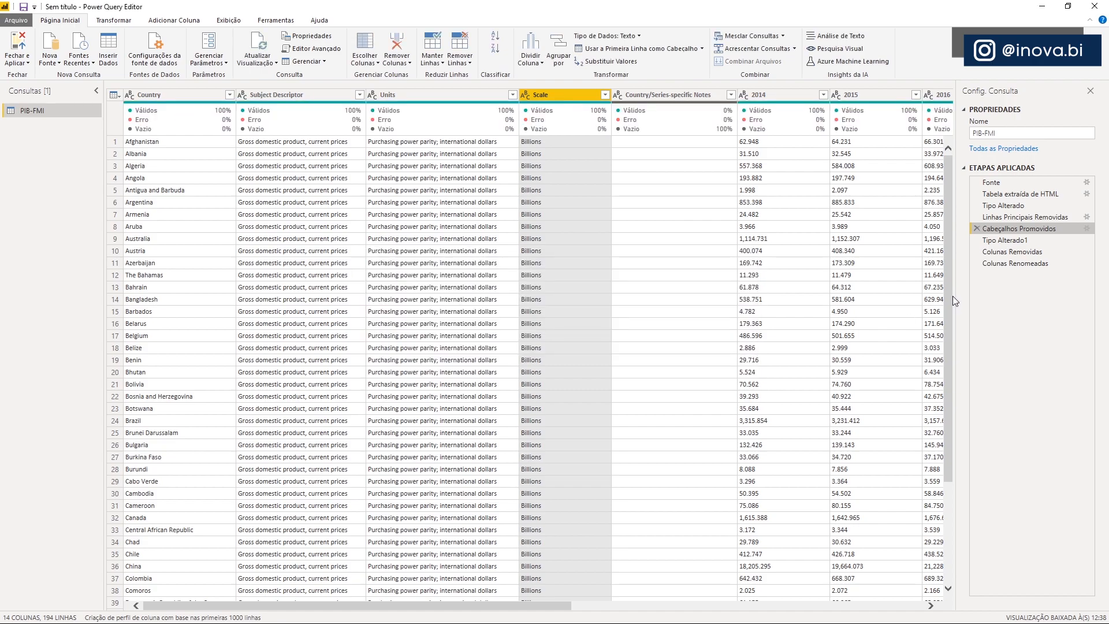
{"action": "left_click", "coordinate": [1020, 264]}
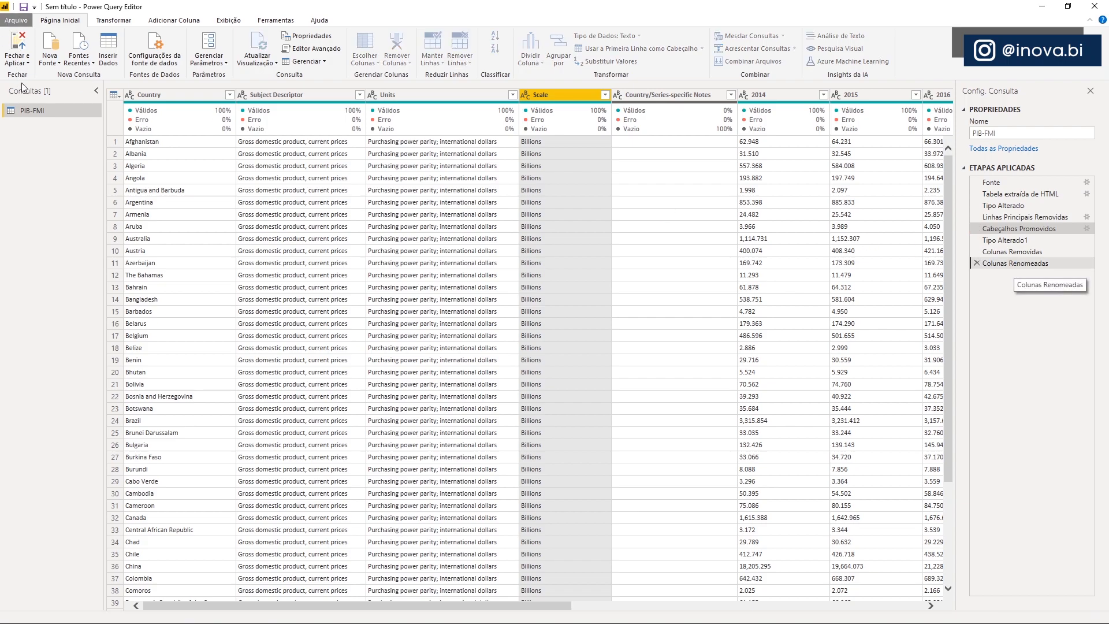
Step: Apply the pending query changes without closing the editor, and remove the Descrição column from the PIB-FMI query
{"action": "left_click", "coordinate": [28, 64]}
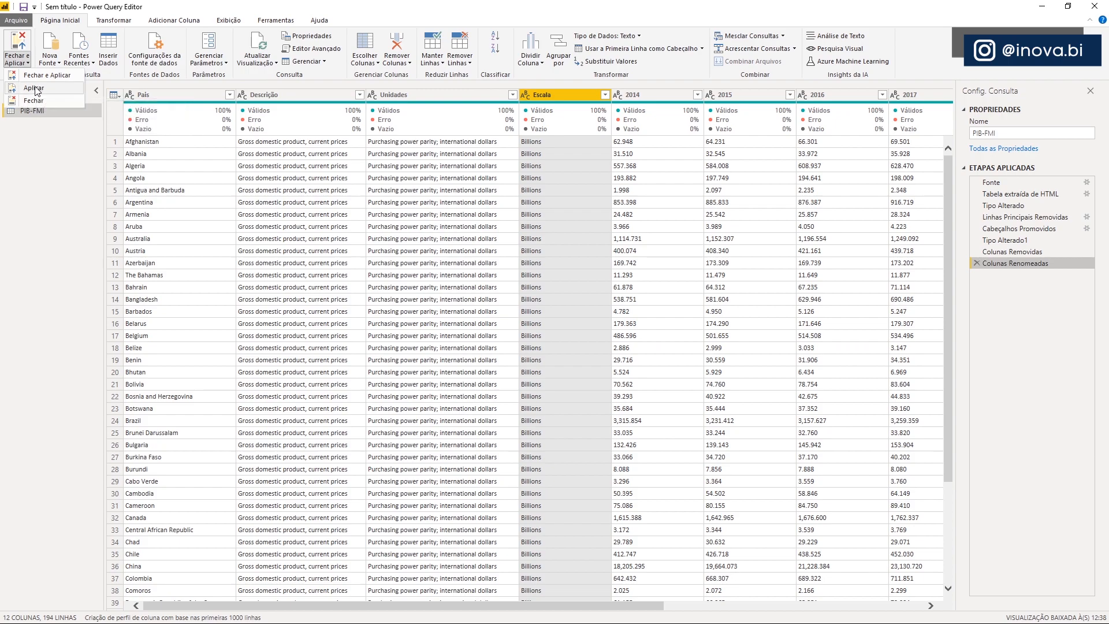
{"action": "left_click", "coordinate": [35, 89]}
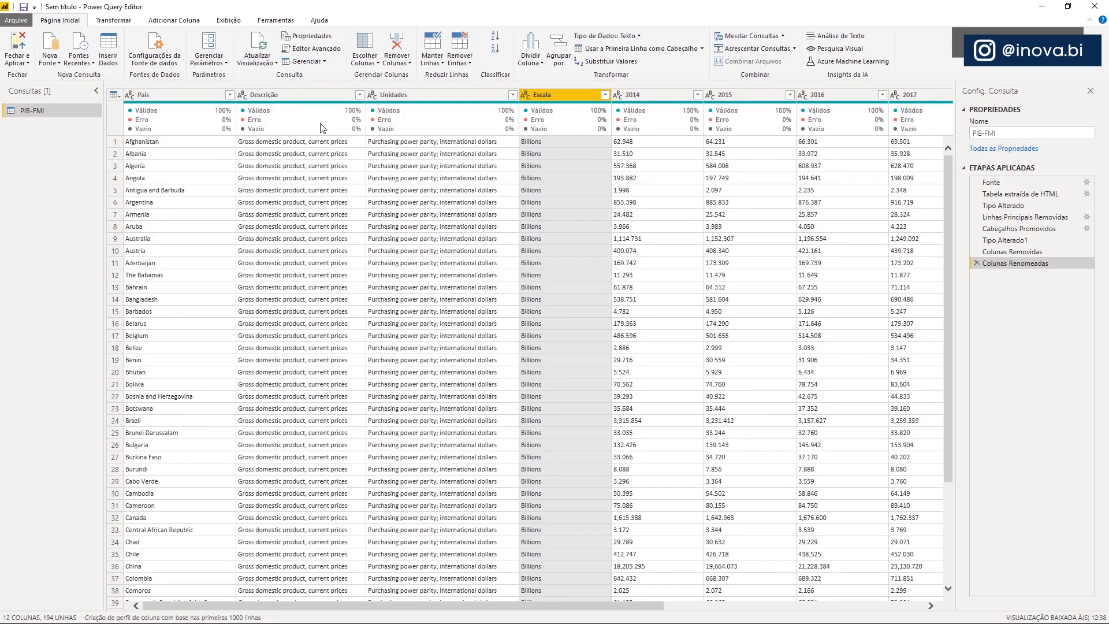
{"action": "left_click", "coordinate": [316, 97]}
{"action": "right_click", "coordinate": [317, 96]}
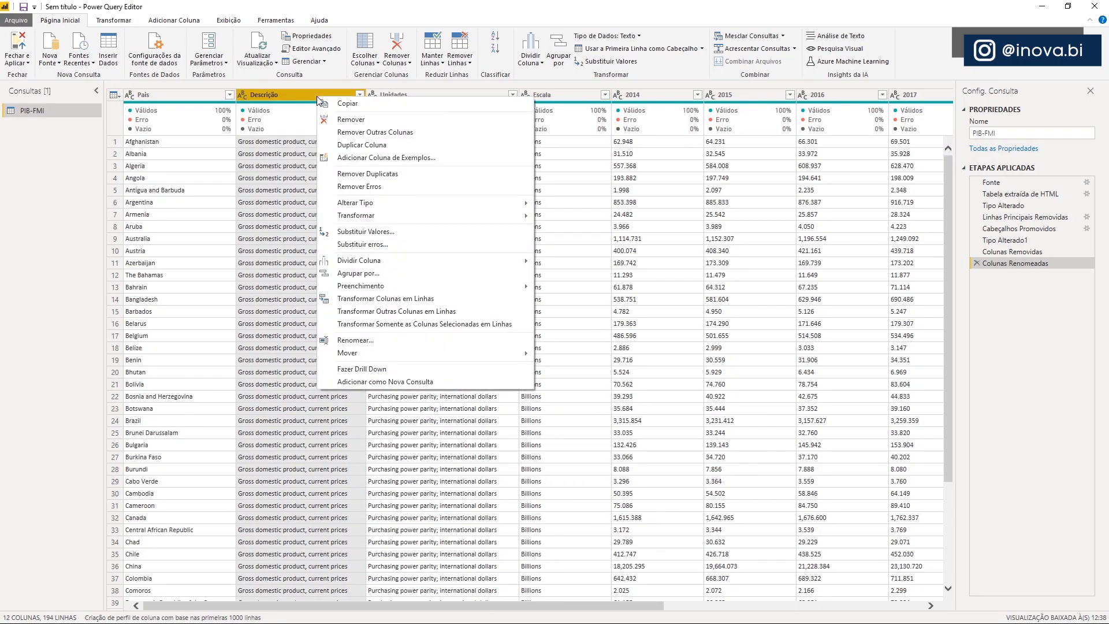
{"action": "left_click", "coordinate": [363, 119]}
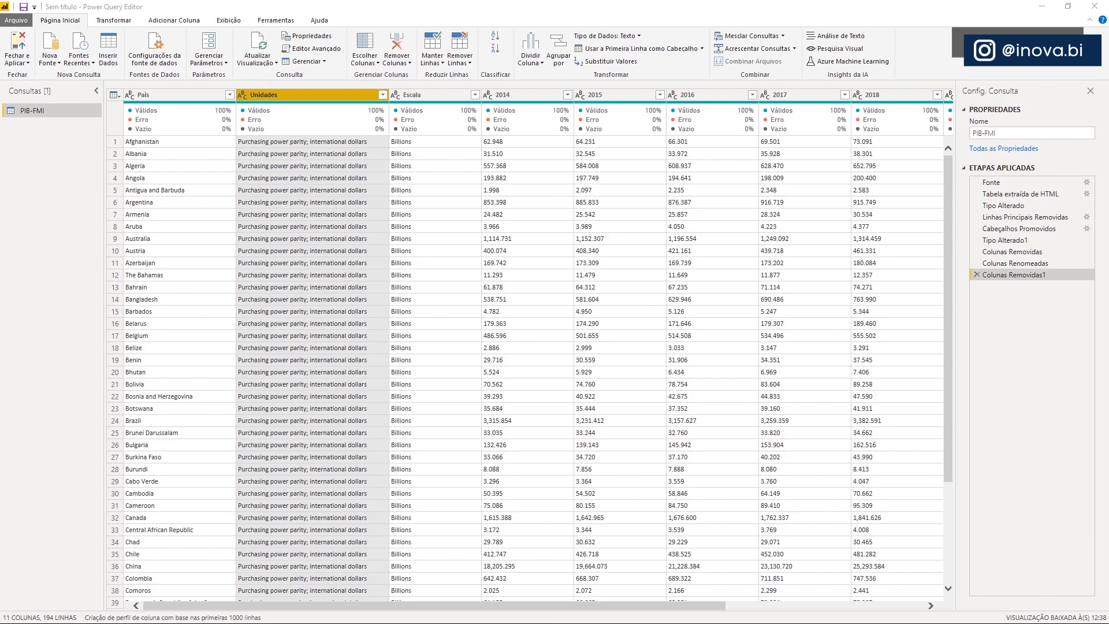
Step: Unpivot the year columns 2014 through 2021 into attribute and value rows
{"action": "left_click_drag", "start_coordinate": [545, 607], "coordinate": [745, 606]}
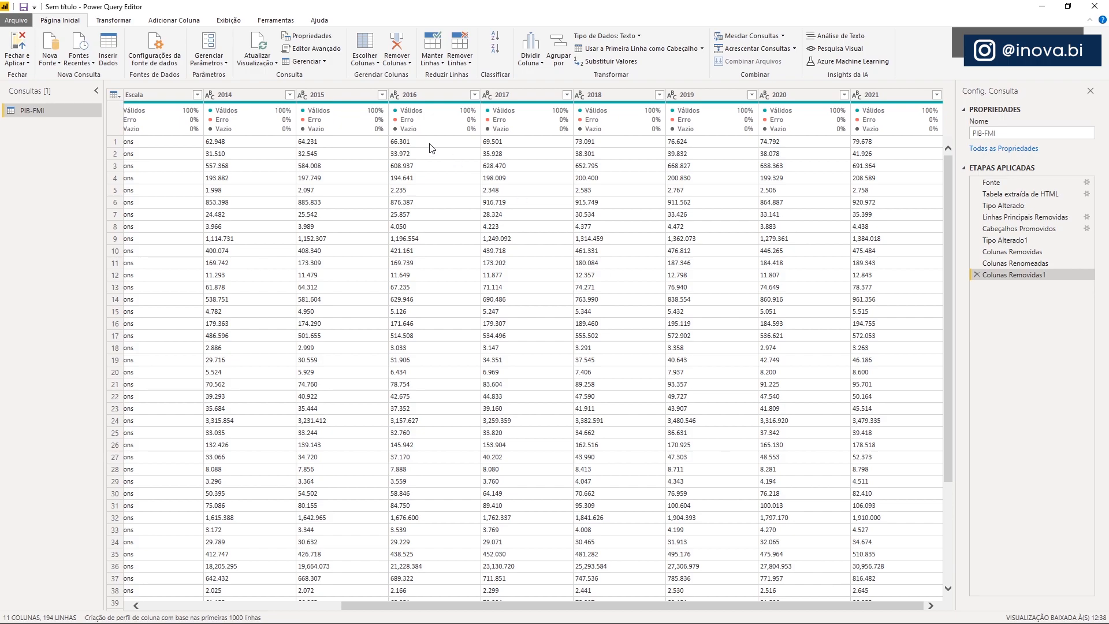
{"action": "mouse_move", "coordinate": [241, 110]}
{"action": "left_click", "coordinate": [237, 94]}
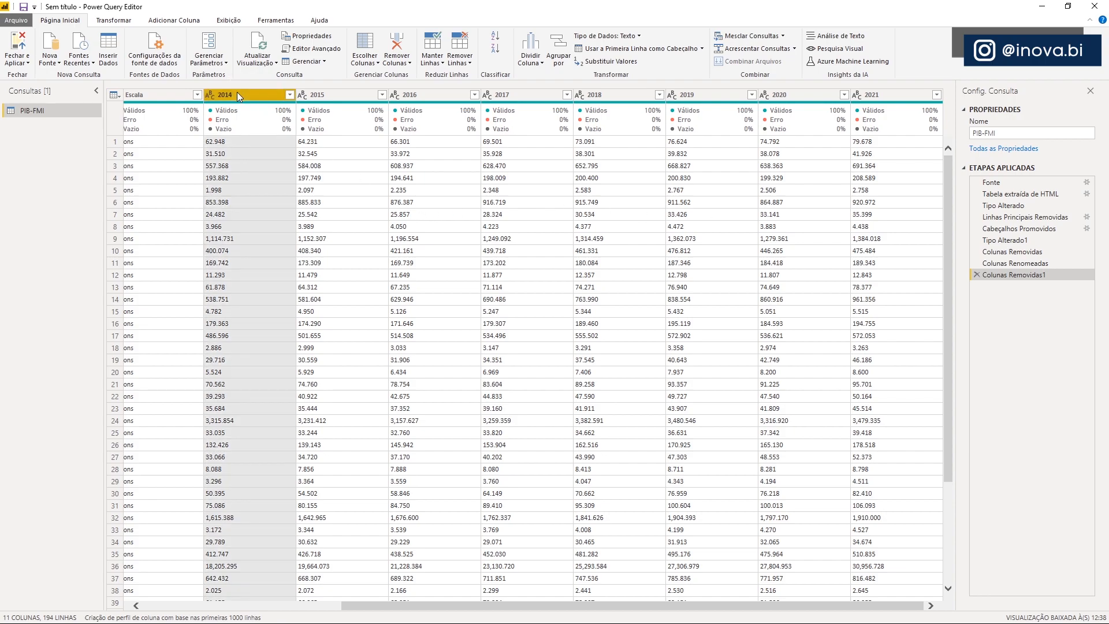
{"action": "left_click", "coordinate": [905, 95], "text": "shift"}
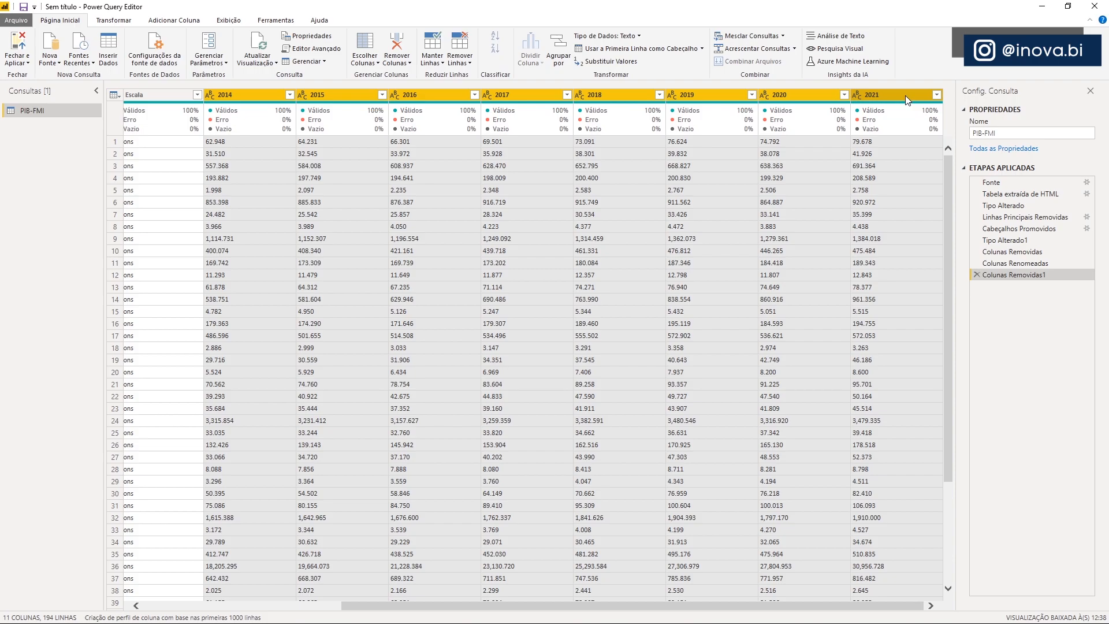
{"action": "left_click", "coordinate": [117, 23]}
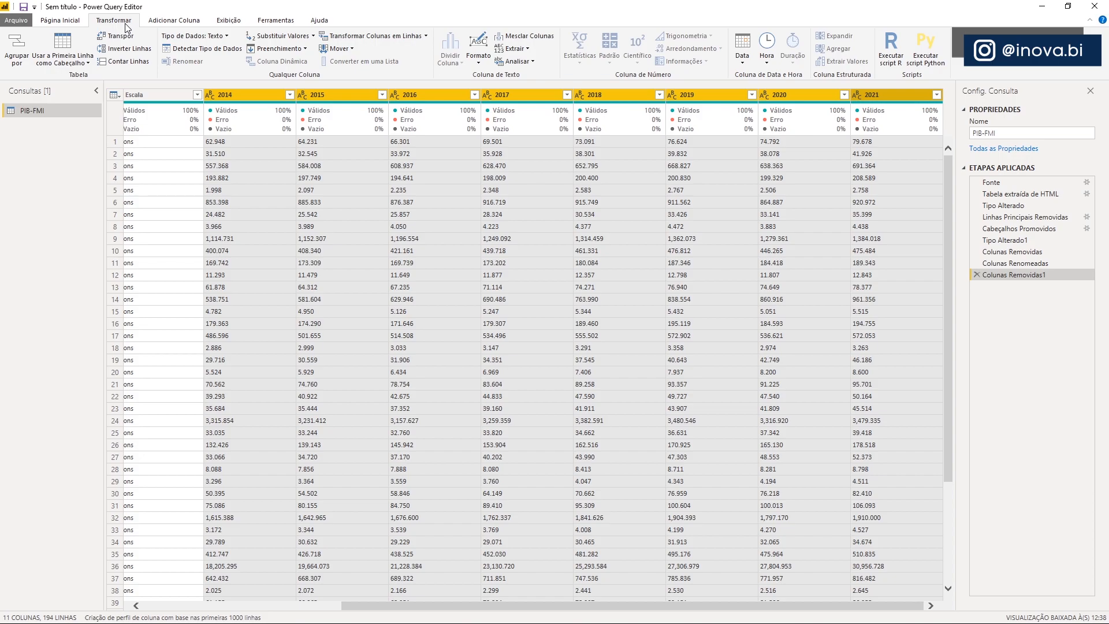
{"action": "left_click", "coordinate": [375, 39]}
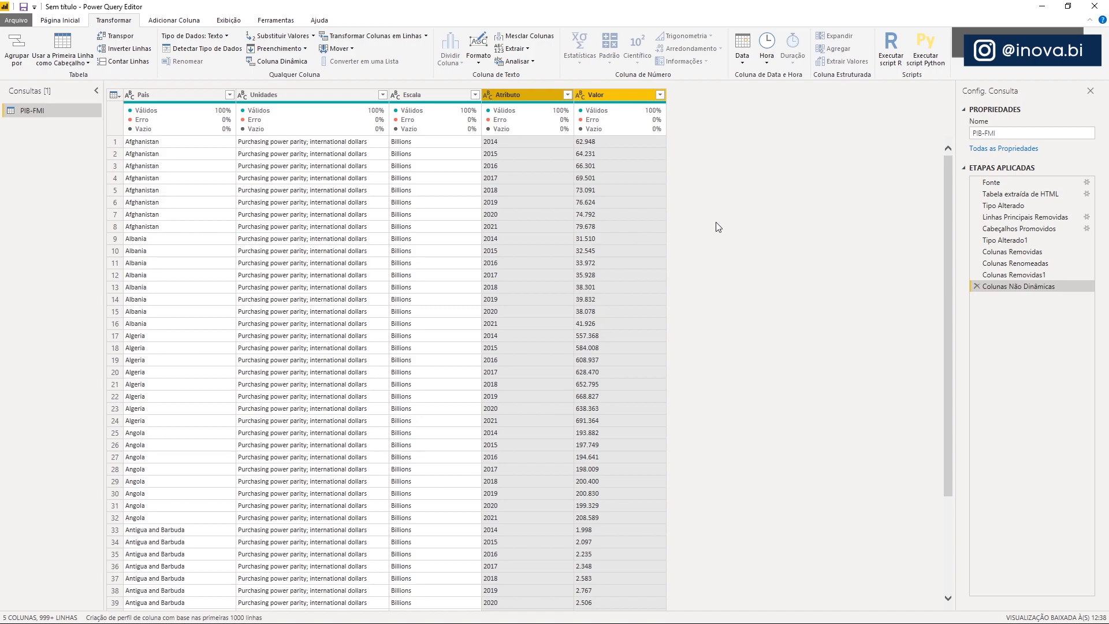
Step: Rename the Atributo column to "Ano" and the Valor column to "PIB"
{"action": "double_click", "coordinate": [518, 95]}
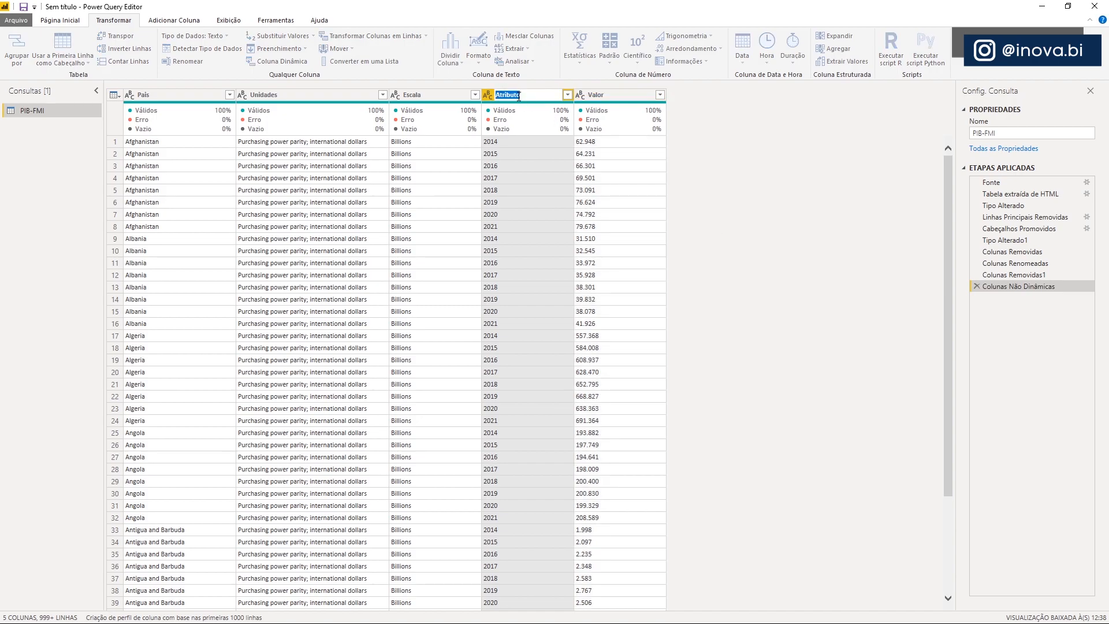
{"action": "type", "text": "Ano"}
{"action": "key", "text": "Return"}
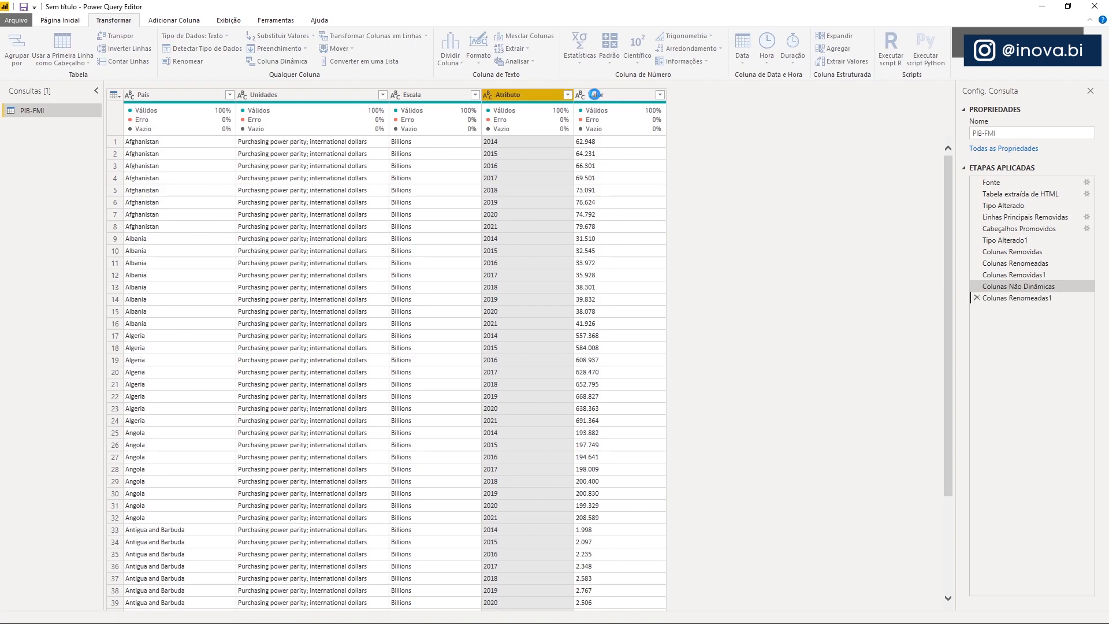
{"action": "double_click", "coordinate": [596, 95]}
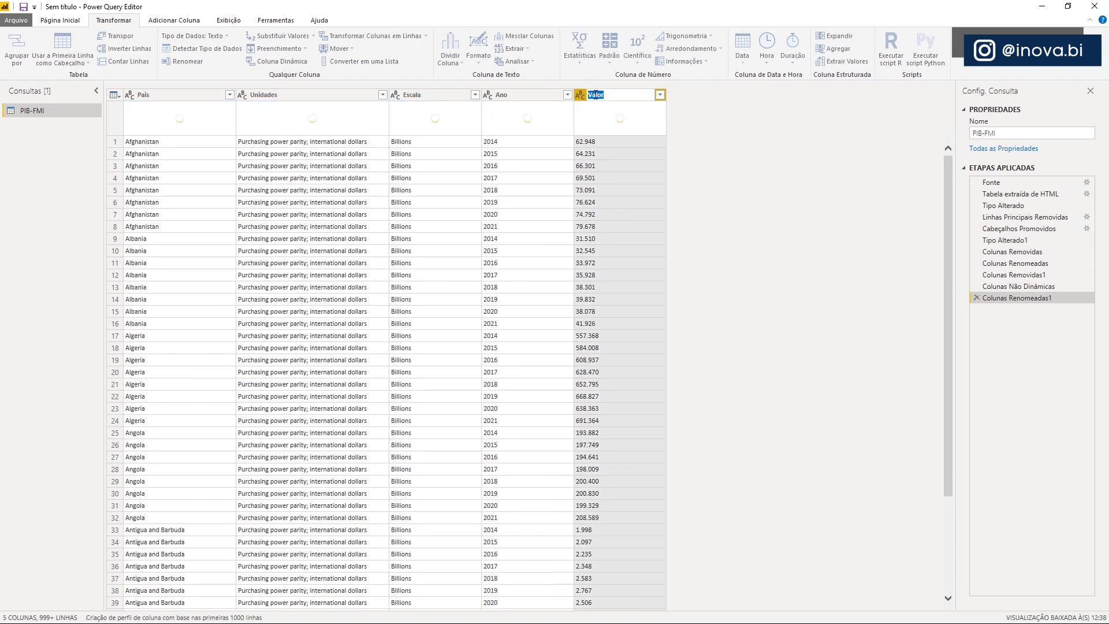
{"action": "type", "text": "PIB"}
{"action": "key", "text": "Return"}
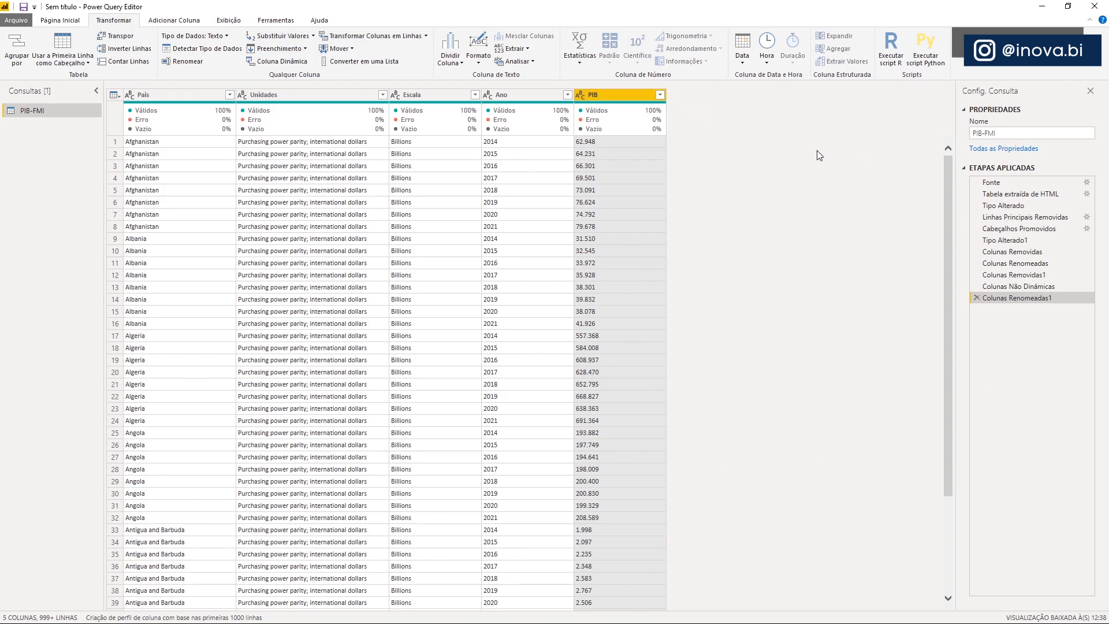
Step: Filter the PIB column to exclude the "n/a" rows
{"action": "left_click", "coordinate": [659, 96]}
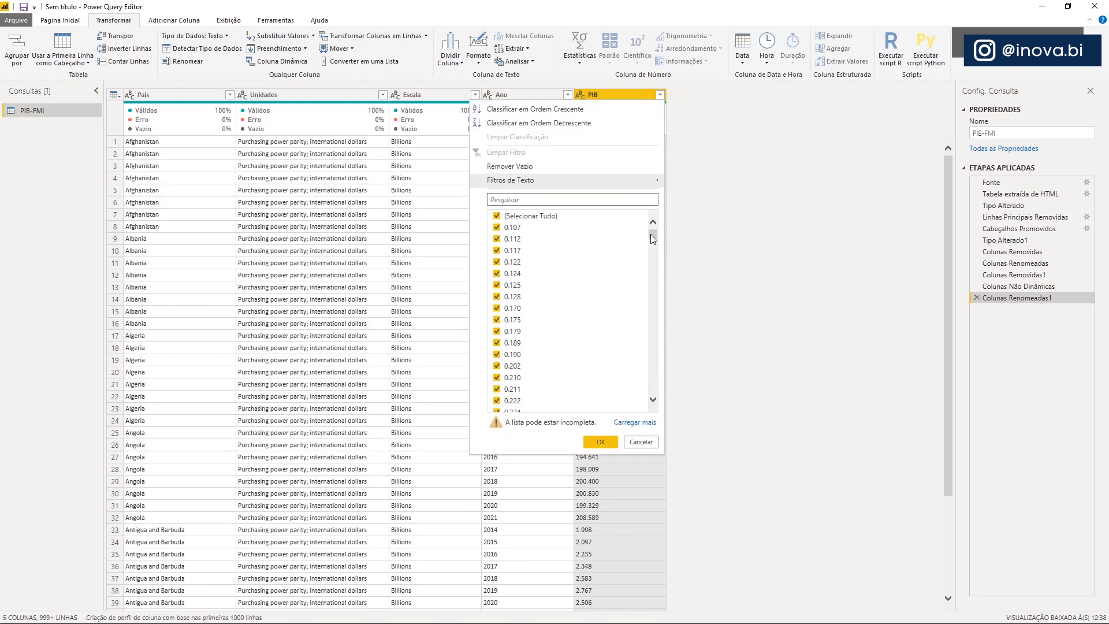
{"action": "left_click_drag", "start_coordinate": [652, 234], "coordinate": [651, 247]}
{"action": "left_click_drag", "start_coordinate": [650, 355], "coordinate": [654, 395]}
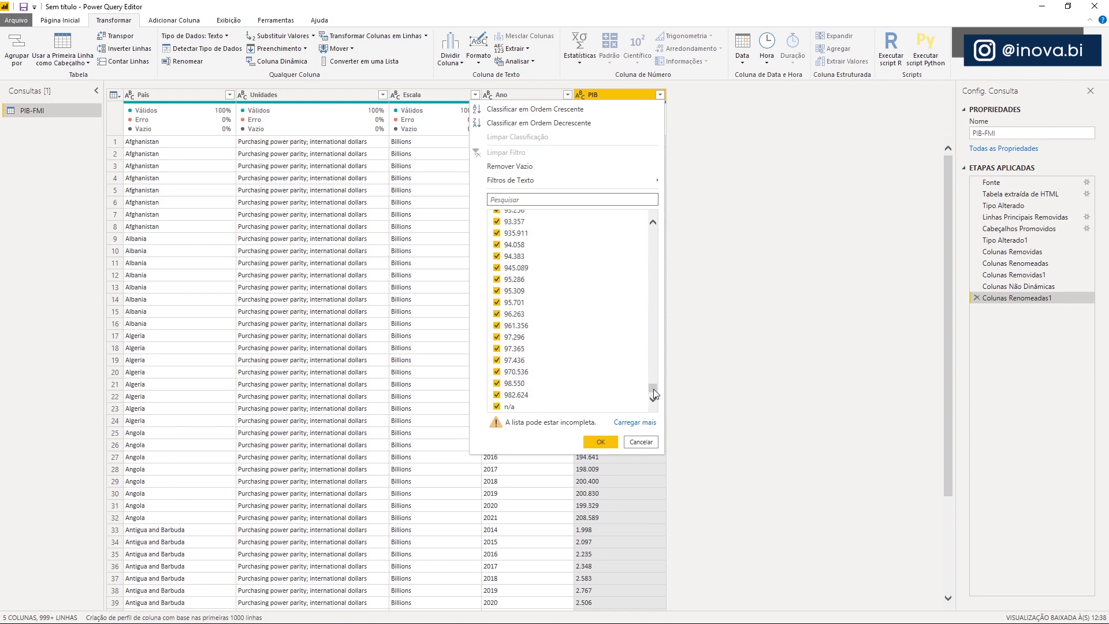
{"action": "left_click", "coordinate": [495, 407]}
{"action": "left_click", "coordinate": [600, 442]}
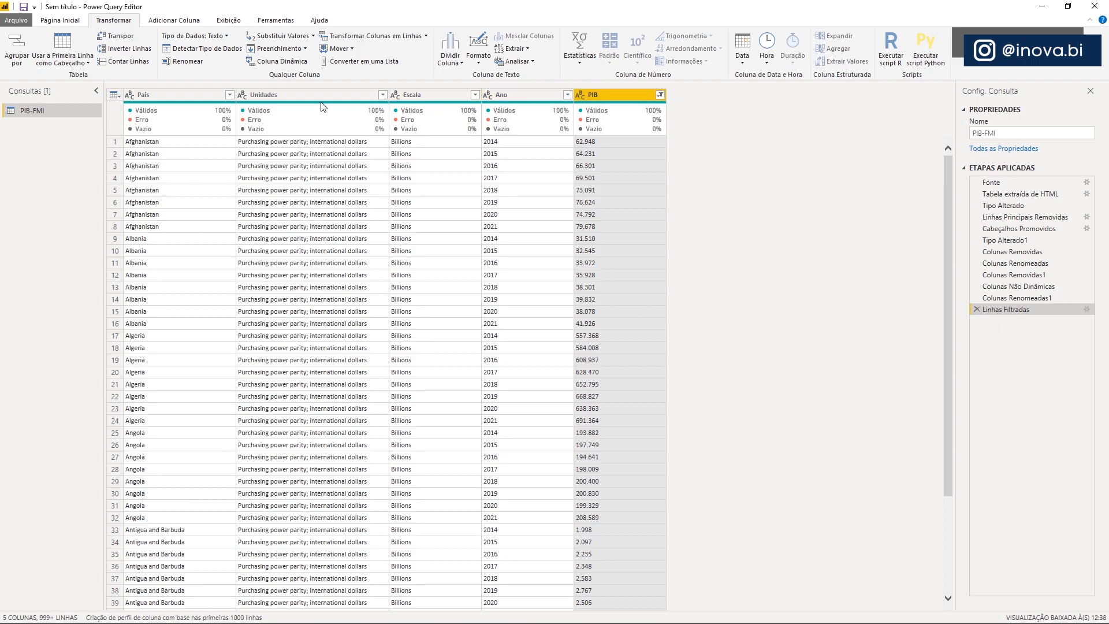
Step: Detect the data types automatically for all columns from Pais through PIB
{"action": "left_click", "coordinate": [145, 99]}
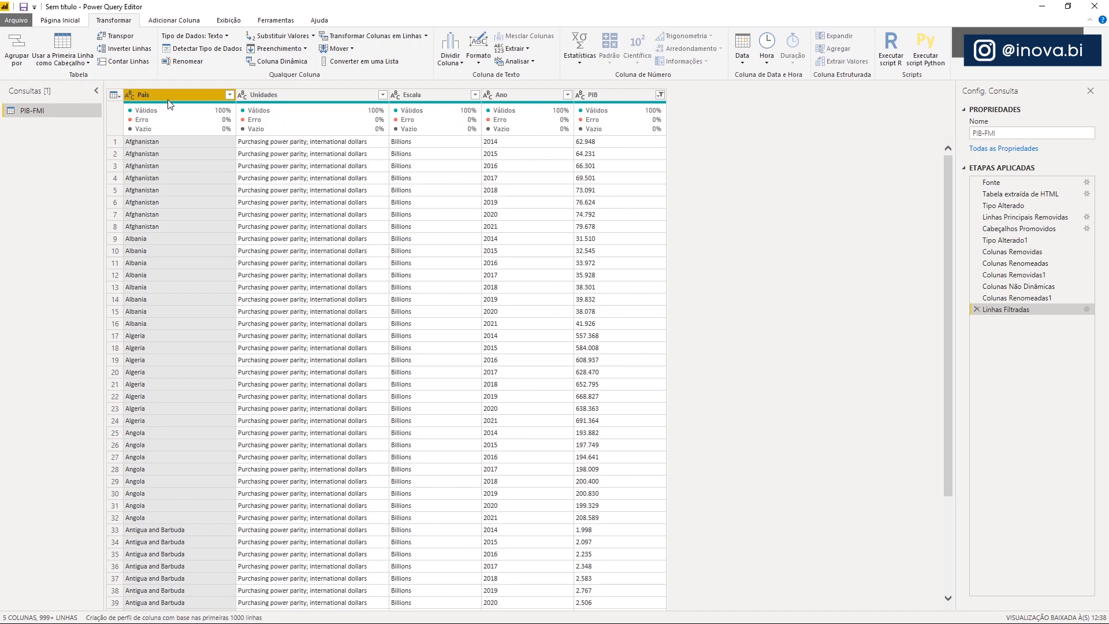
{"action": "left_click", "coordinate": [605, 98], "text": "shift"}
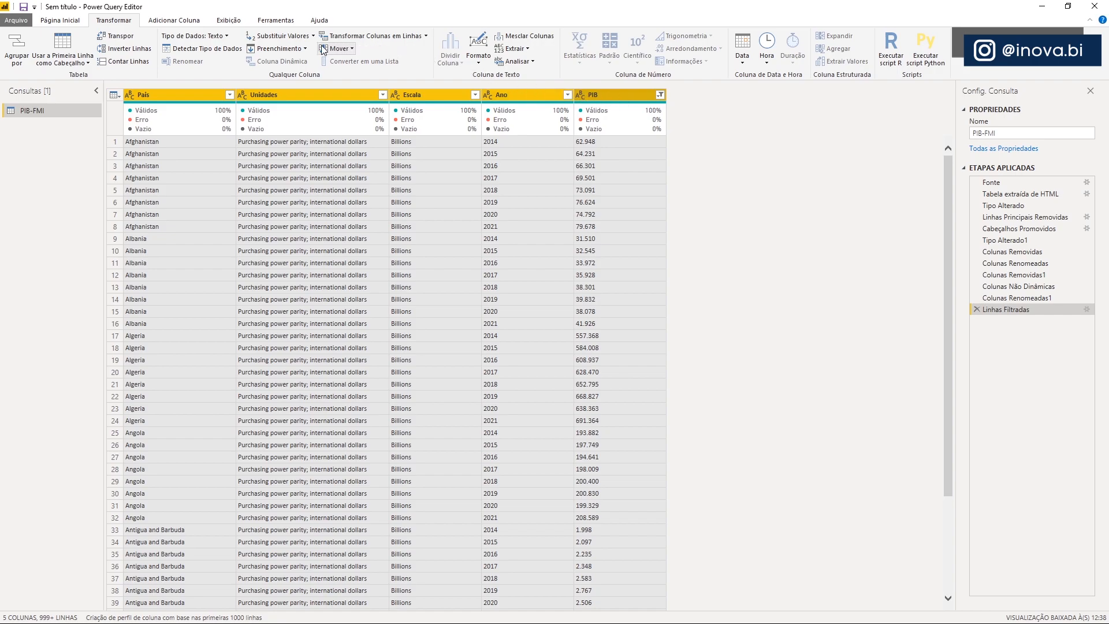
{"action": "left_click", "coordinate": [193, 56]}
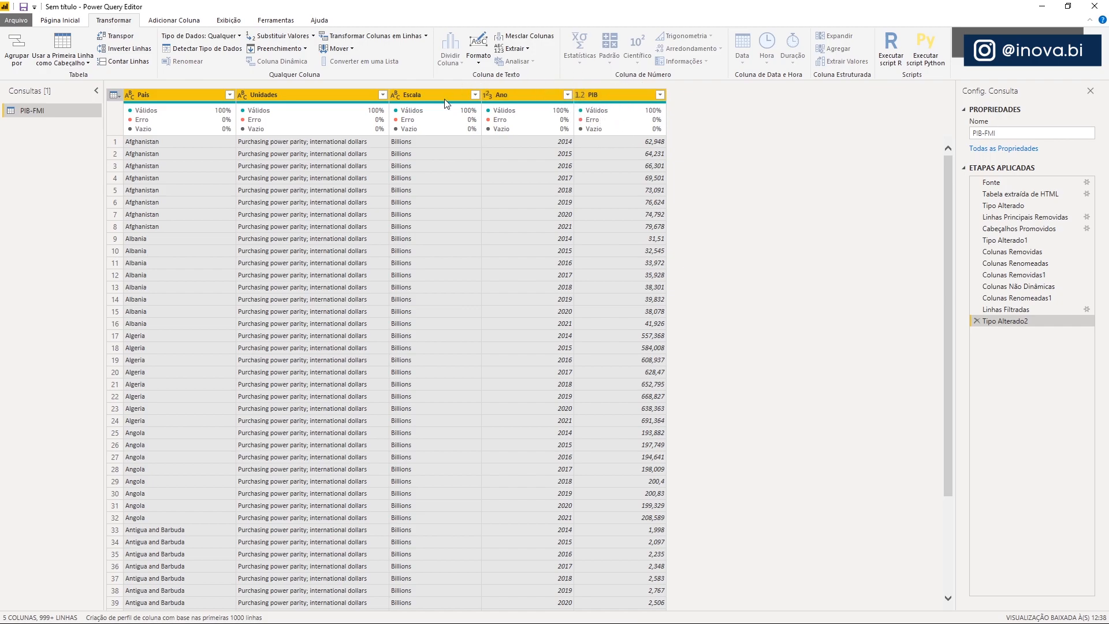
Step: Save the report as PIB-FMI.pbix in the Videos Power BI folder, replacing the existing file
{"action": "left_click", "coordinate": [16, 19]}
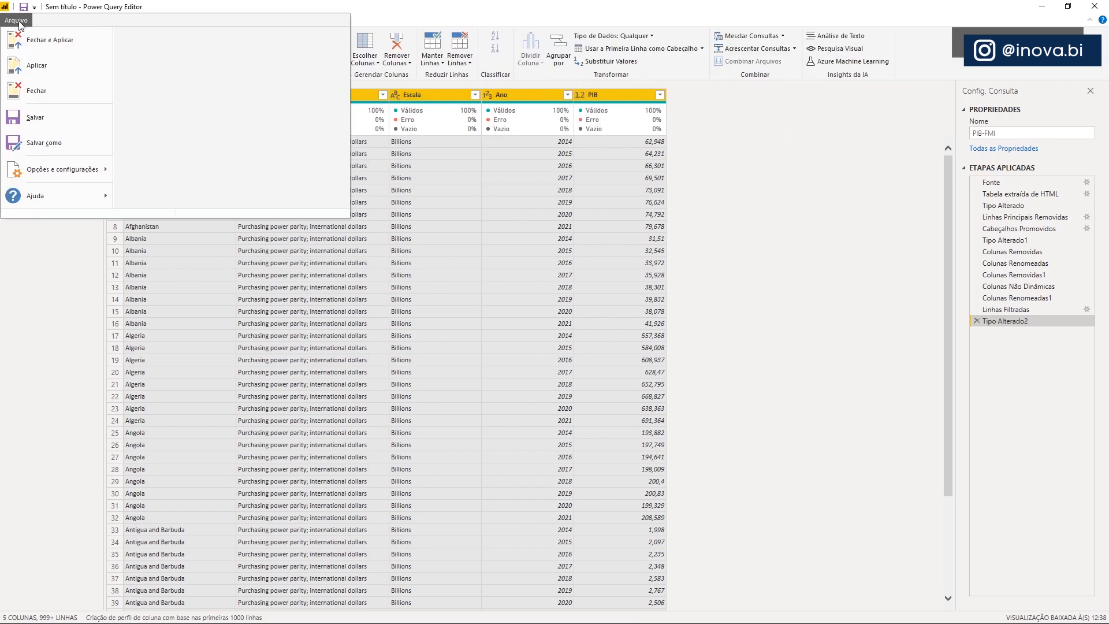
{"action": "left_click", "coordinate": [53, 143]}
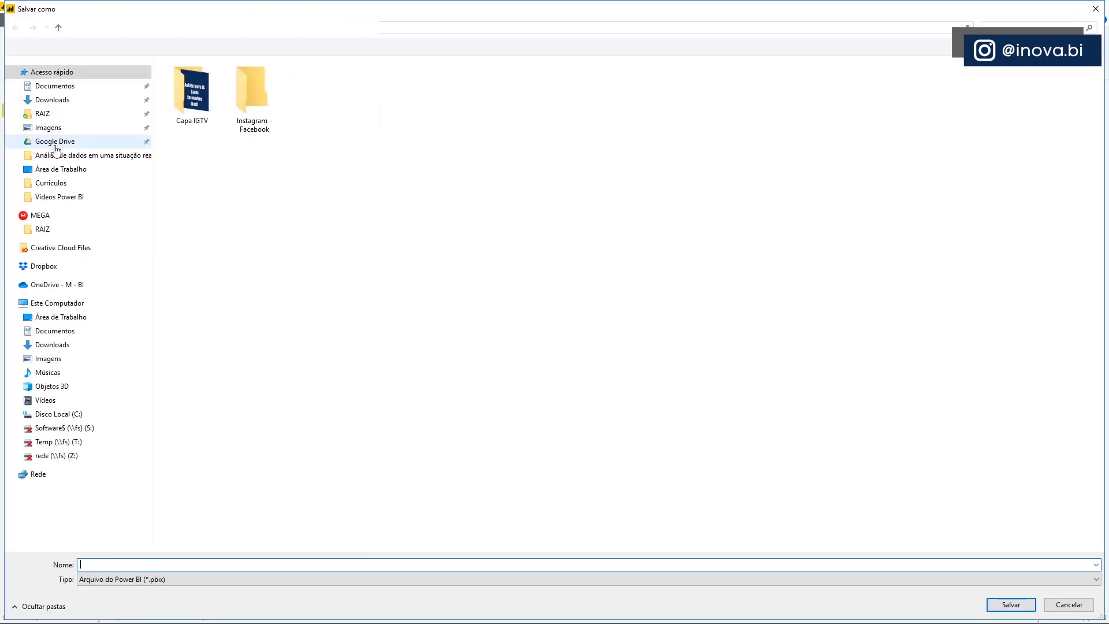
{"action": "type", "text": "P"}
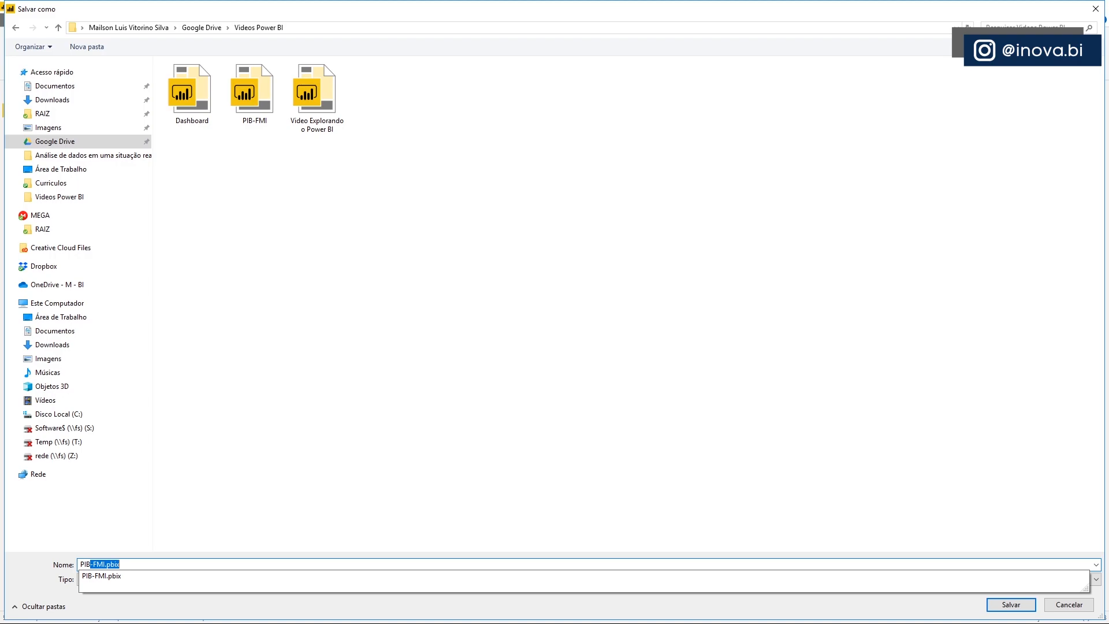
{"action": "type", "text": "IB"}
{"action": "key", "text": "Return"}
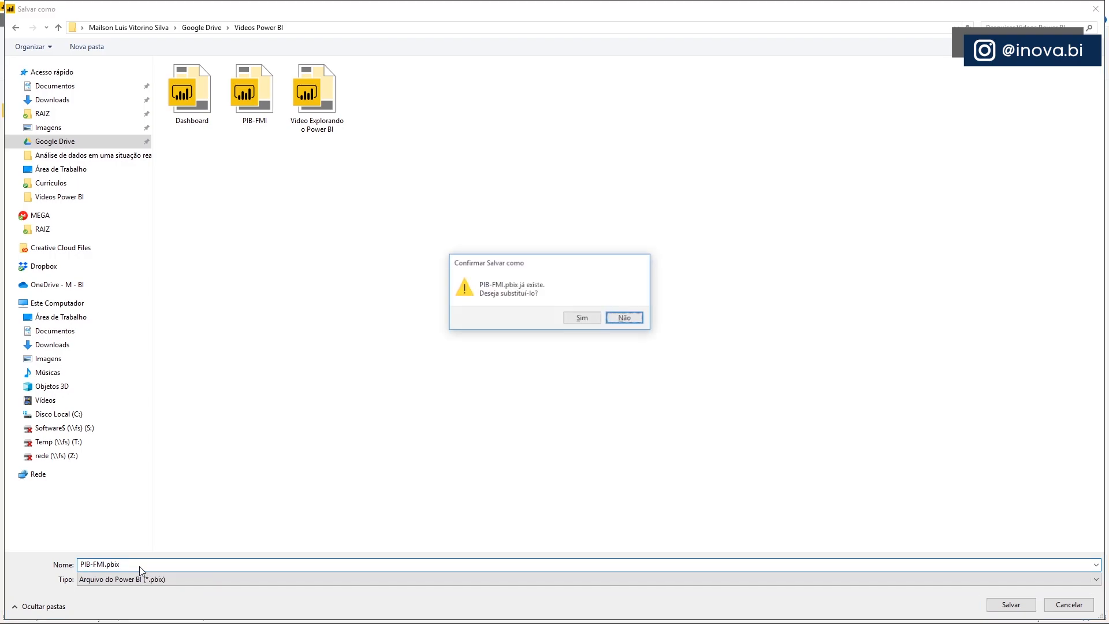
{"action": "left_click", "coordinate": [586, 316]}
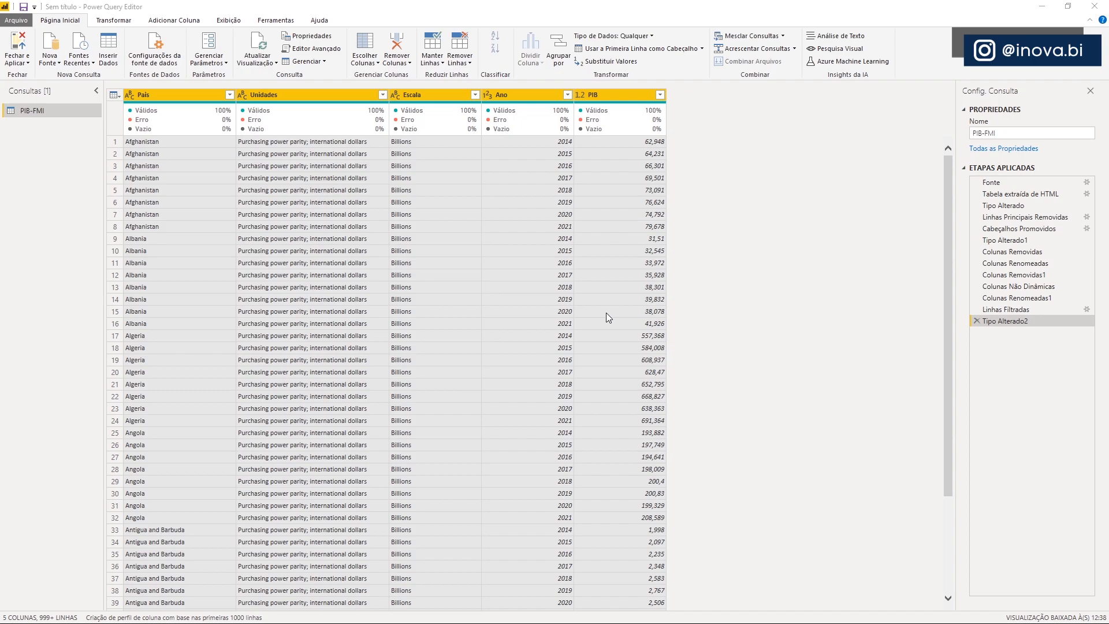
Step: Close the query editor and apply the changes, loading PIB-FMI into the report
{"action": "left_click", "coordinate": [19, 47]}
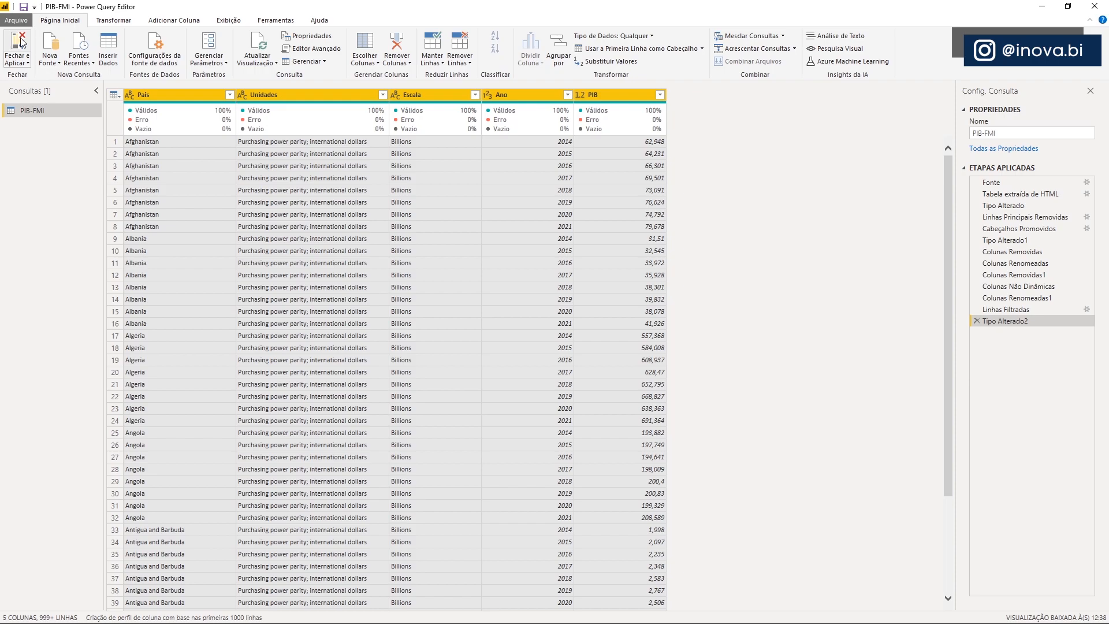
{"action": "left_click", "coordinate": [21, 41]}
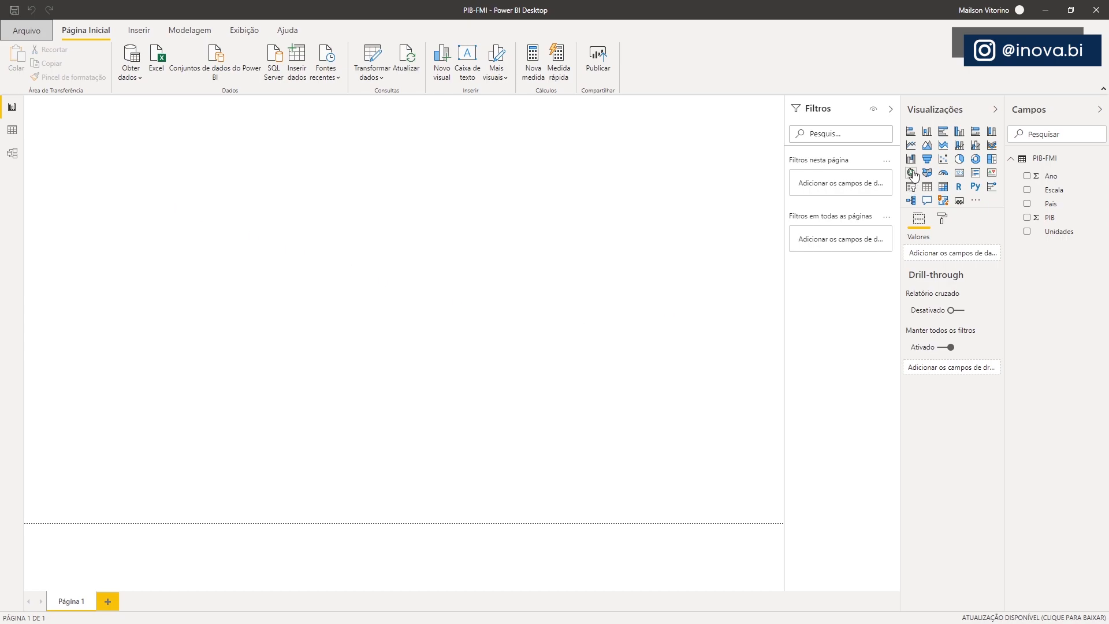
Step: In the data view, set the data category of the PIB-FMI table's Pais column to País
{"action": "left_click", "coordinate": [13, 132]}
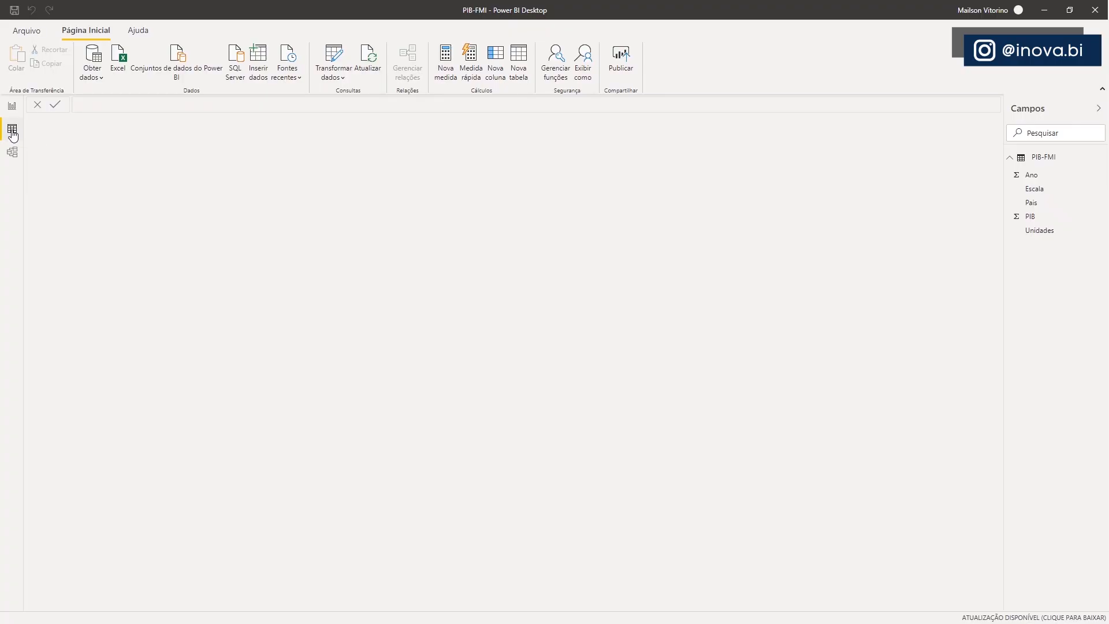
{"action": "left_click", "coordinate": [1033, 205]}
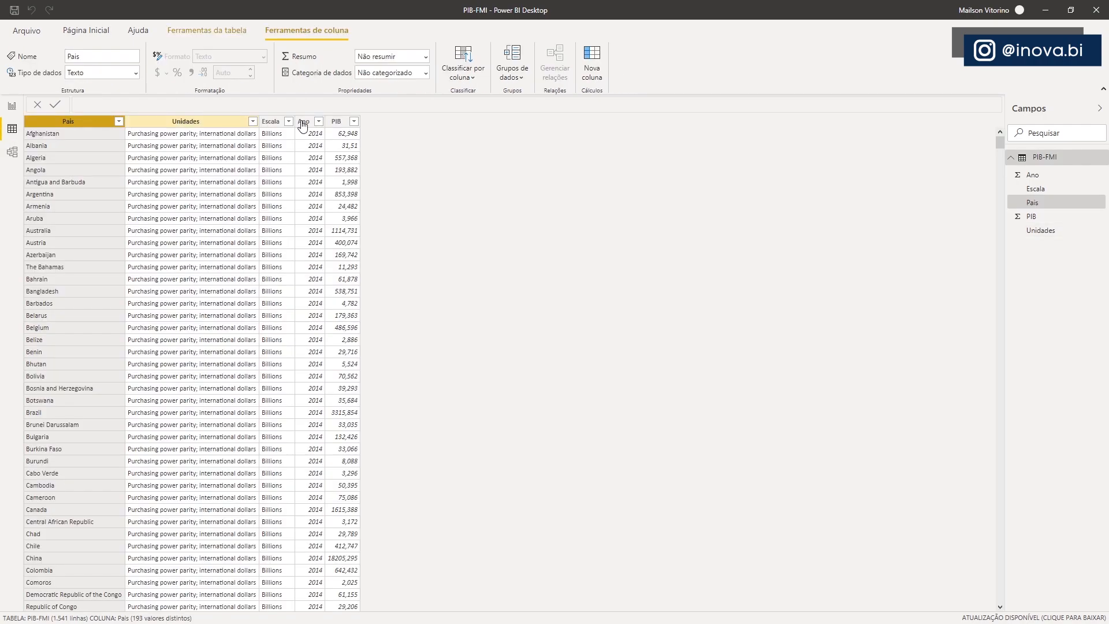
{"action": "left_click", "coordinate": [426, 72]}
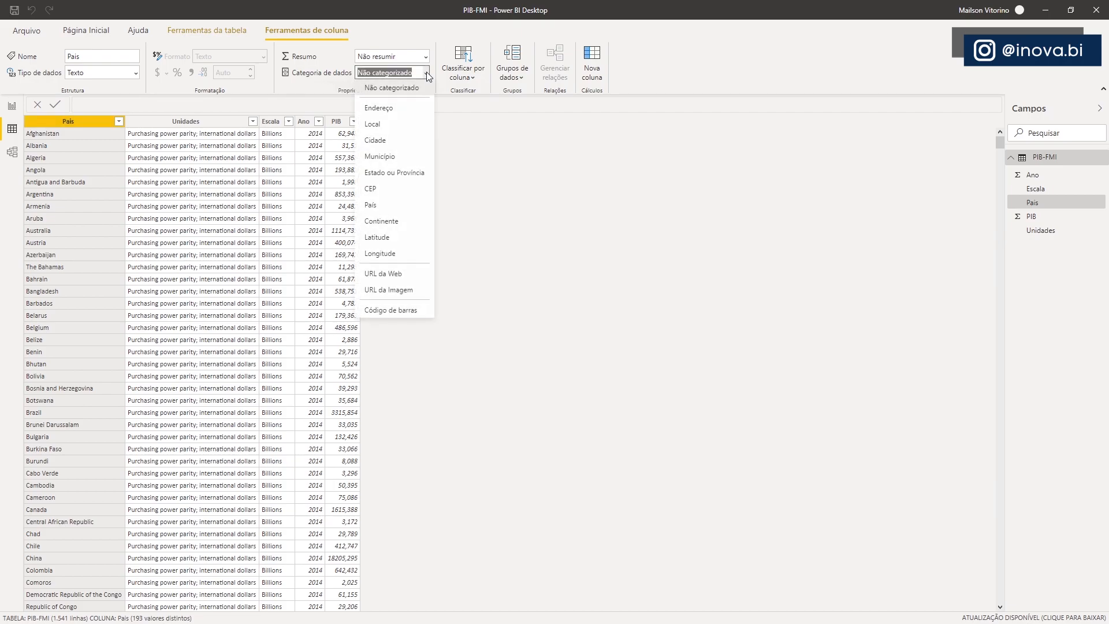
{"action": "left_click", "coordinate": [380, 205]}
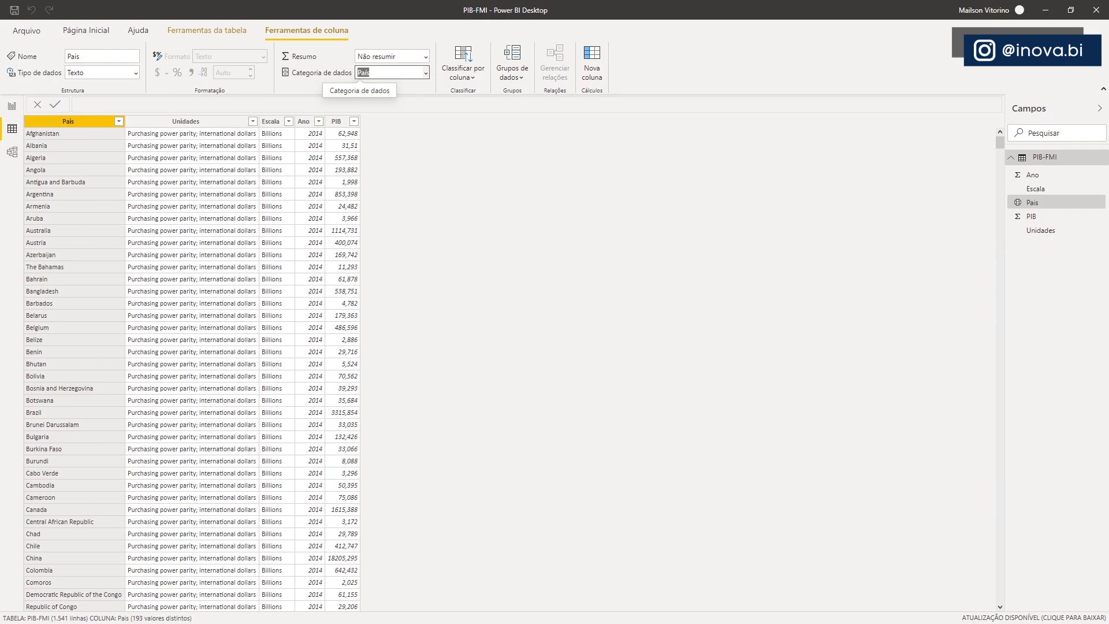
Step: Add a map visual to the report page, filling it below a blank top strip, with Pais as its location
{"action": "left_click", "coordinate": [13, 106]}
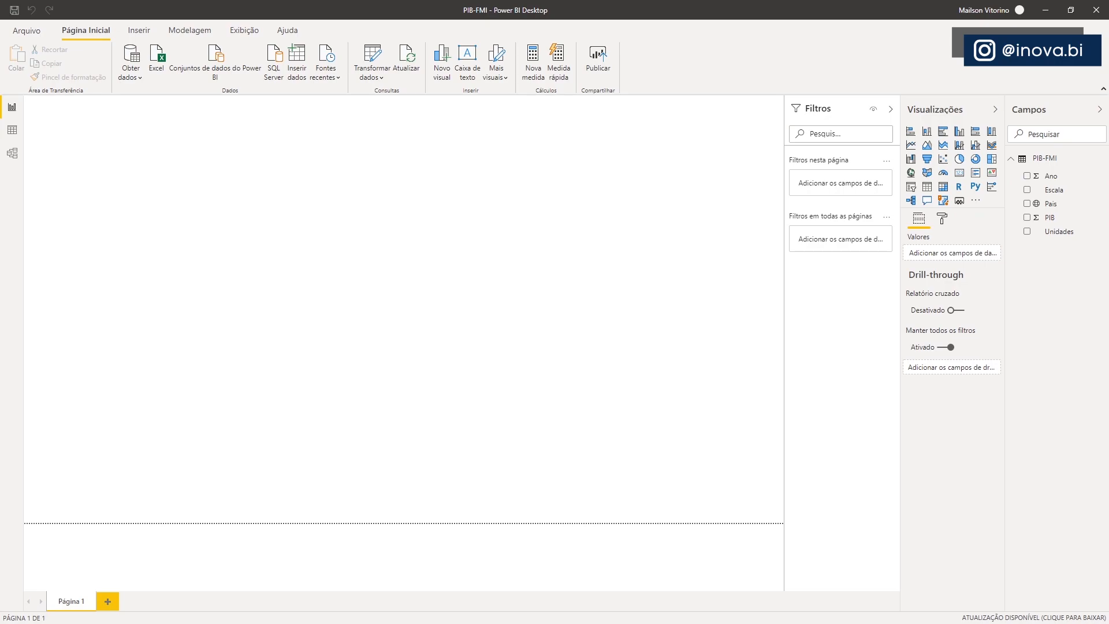
{"action": "left_click", "coordinate": [911, 172]}
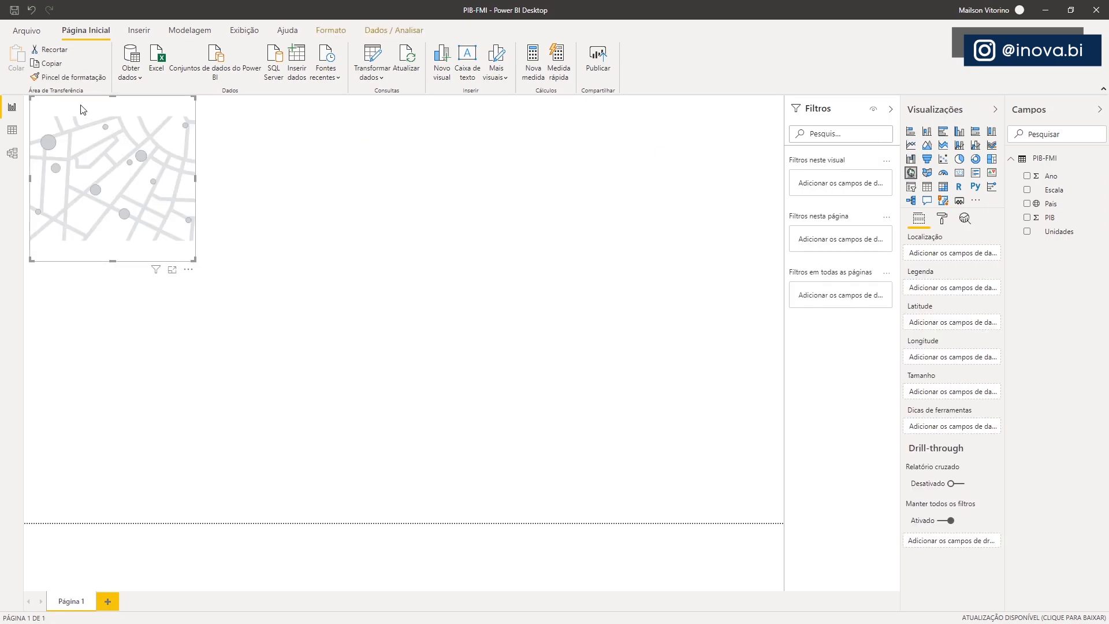
{"action": "left_click_drag", "start_coordinate": [81, 108], "coordinate": [69, 163]}
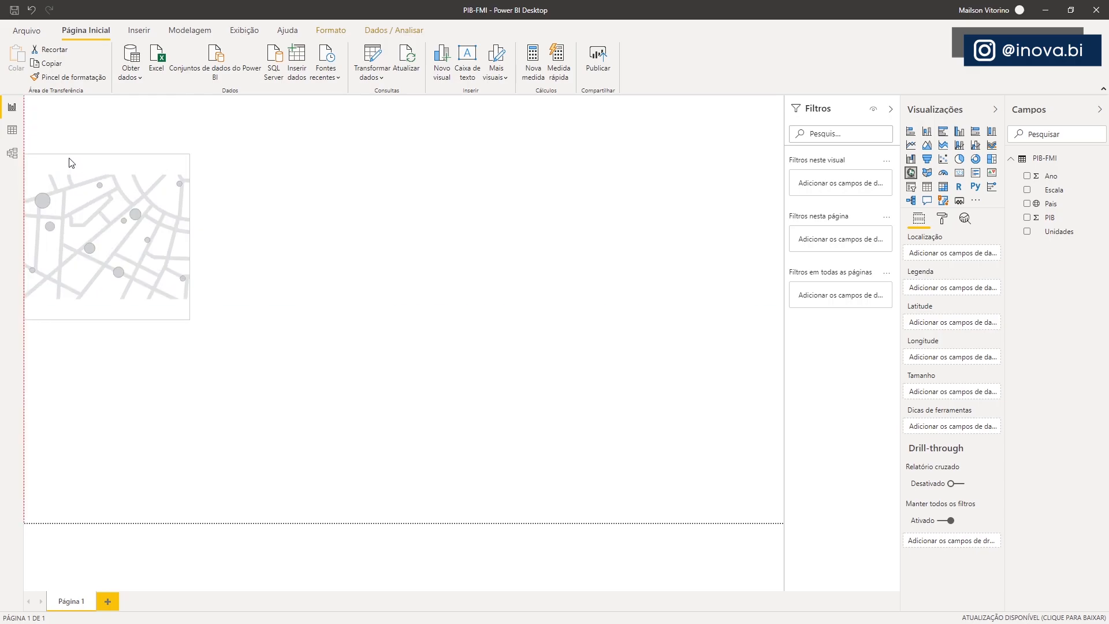
{"action": "left_click_drag", "start_coordinate": [189, 319], "coordinate": [812, 582]}
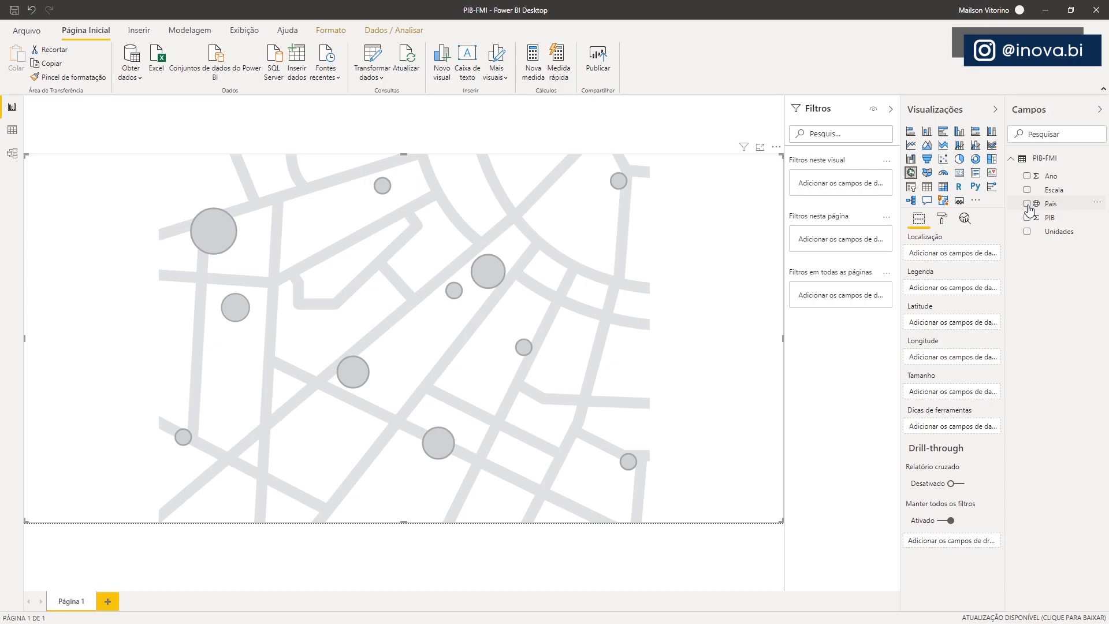
{"action": "left_click", "coordinate": [1027, 203]}
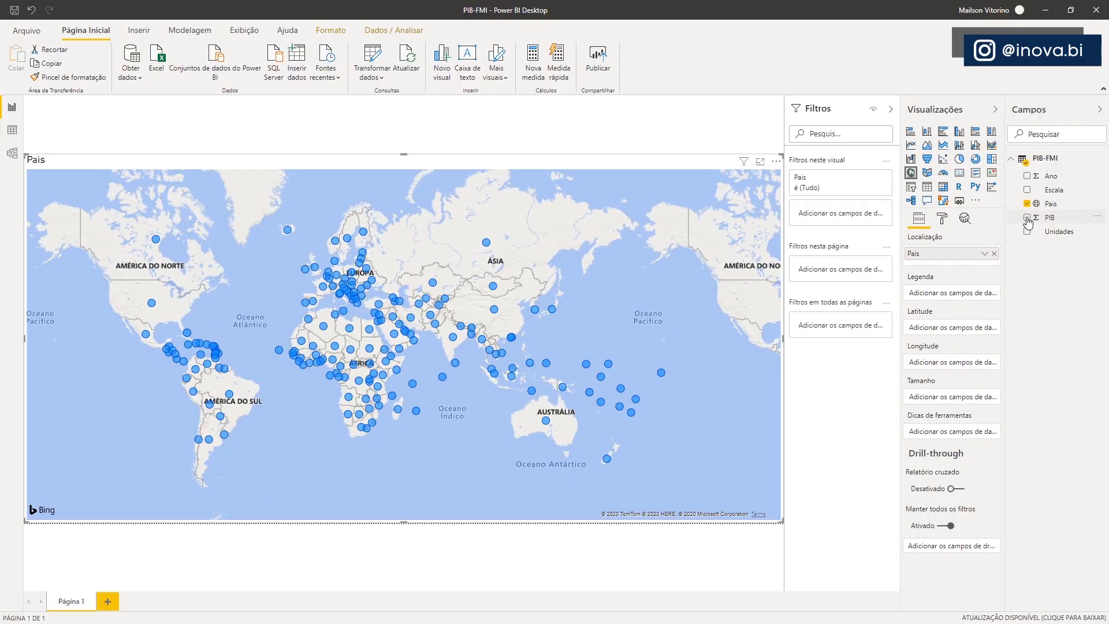
Step: Size the map's bubbles by PIB and lower the map's upper edge slightly
{"action": "left_click", "coordinate": [1064, 217]}
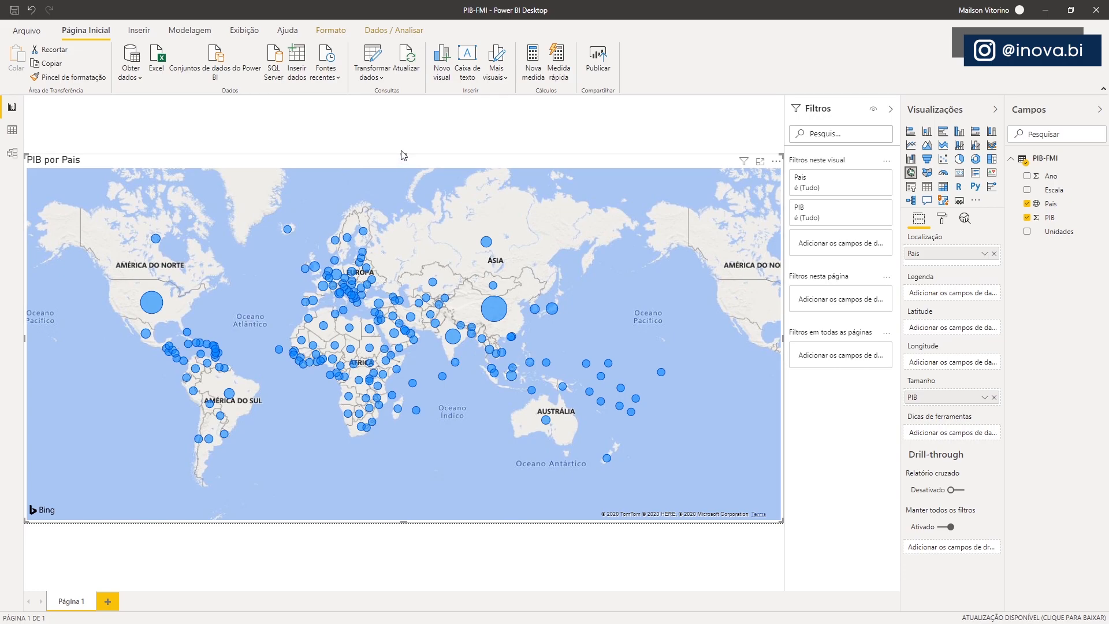
{"action": "left_click_drag", "start_coordinate": [403, 154], "coordinate": [404, 160]}
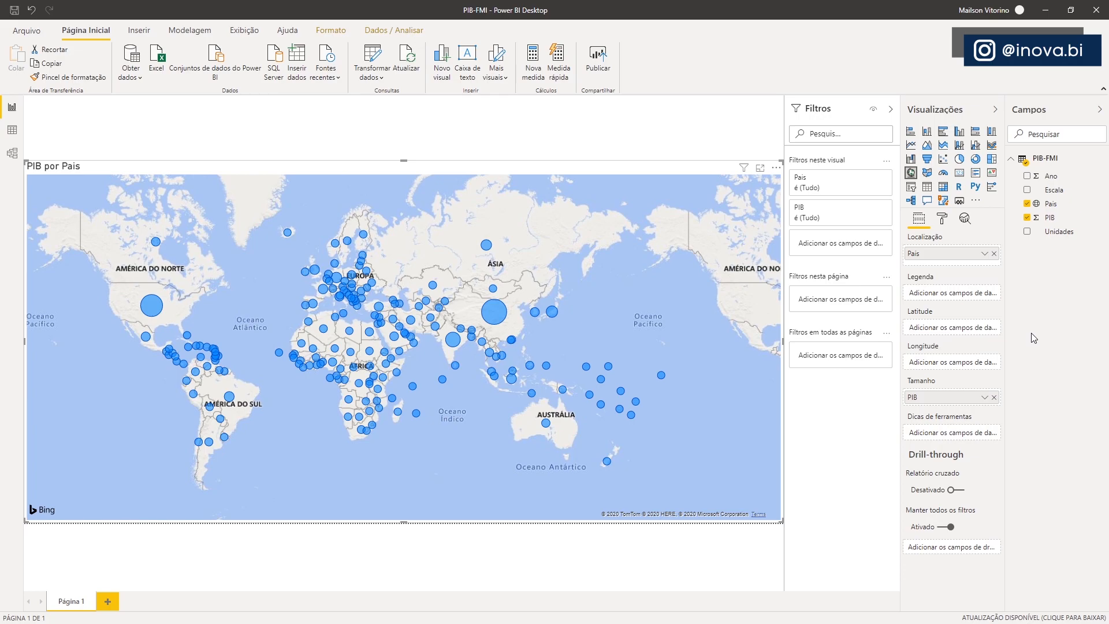
Step: Filter the map's Pais field to the top 10 (N superior) by PIB and turn on the country labels
{"action": "left_click", "coordinate": [869, 177]}
{"action": "left_click", "coordinate": [882, 216]}
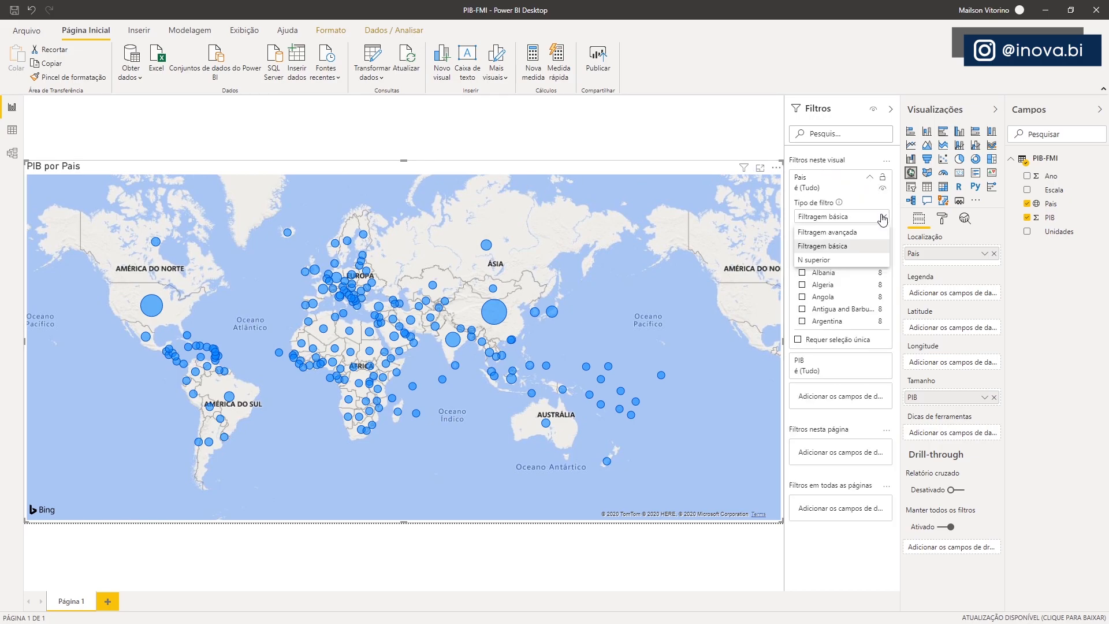
{"action": "left_click", "coordinate": [817, 260]}
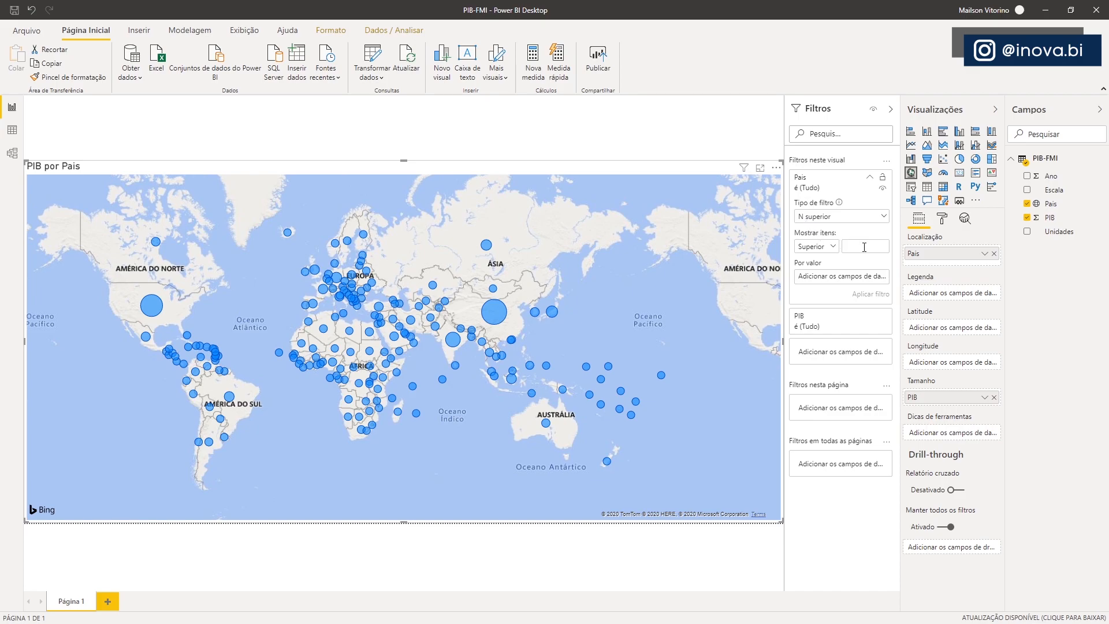
{"action": "type", "text": "10"}
{"action": "left_click_drag", "start_coordinate": [1058, 219], "coordinate": [816, 278]}
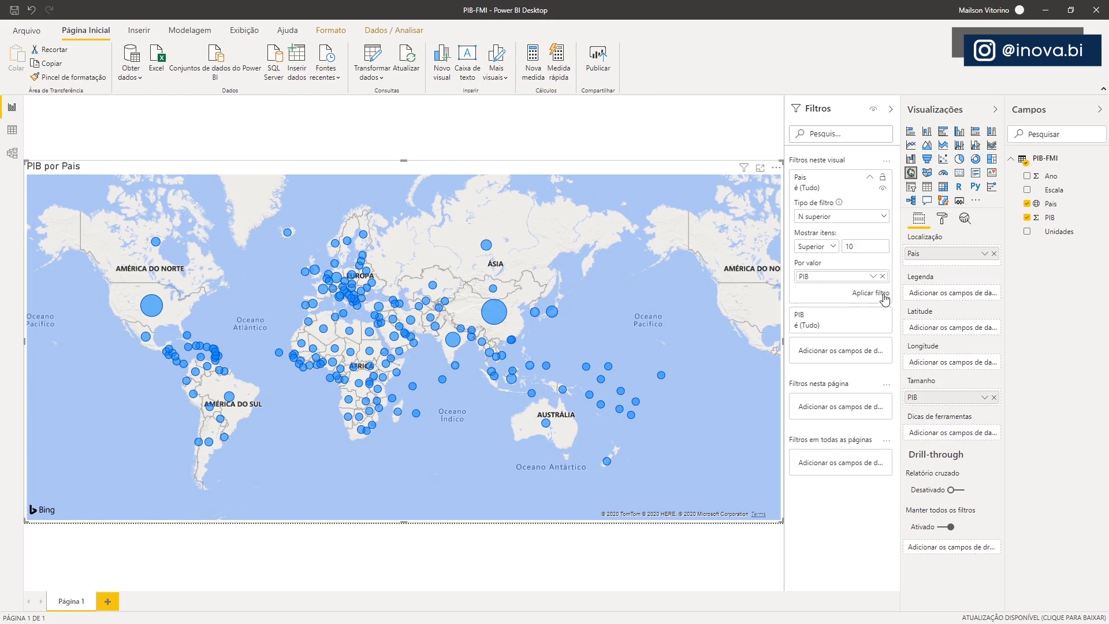
{"action": "left_click", "coordinate": [866, 296]}
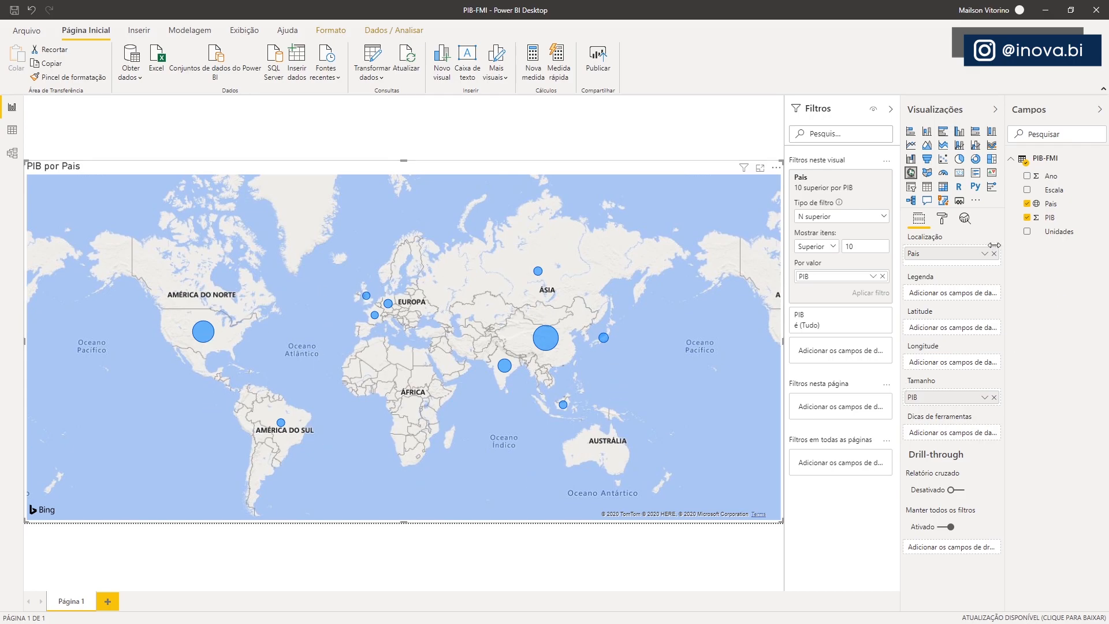
{"action": "left_click", "coordinate": [943, 219]}
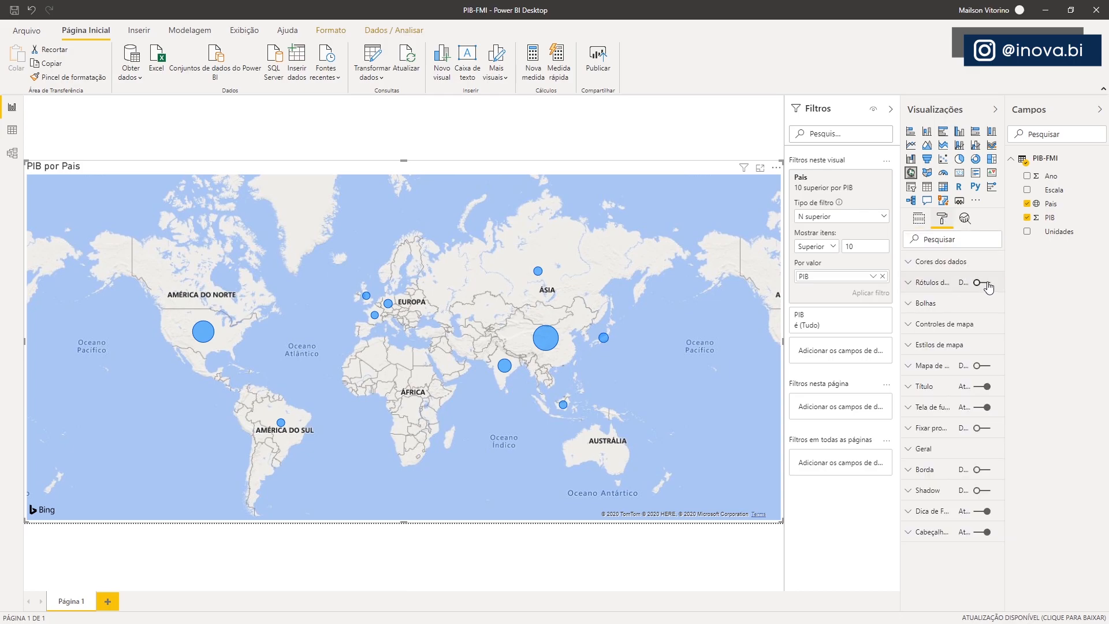
{"action": "left_click", "coordinate": [987, 283]}
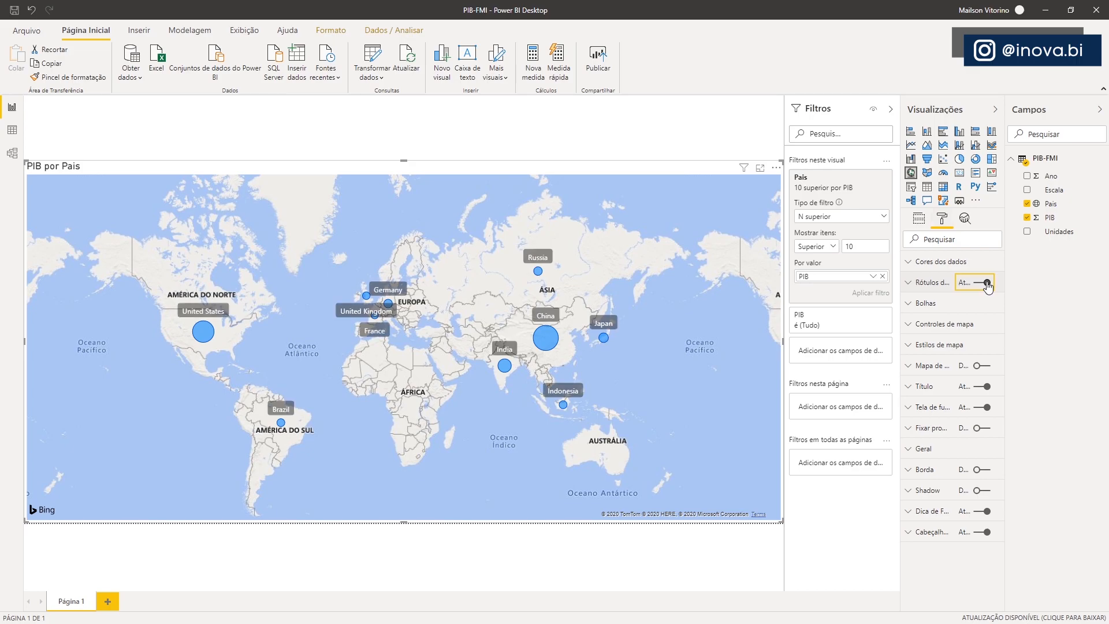
Step: Add a text box filling the blank strip above the map, with the text "TOP MAIORES PIB's MUNDIAIS"
{"action": "left_click", "coordinate": [469, 58]}
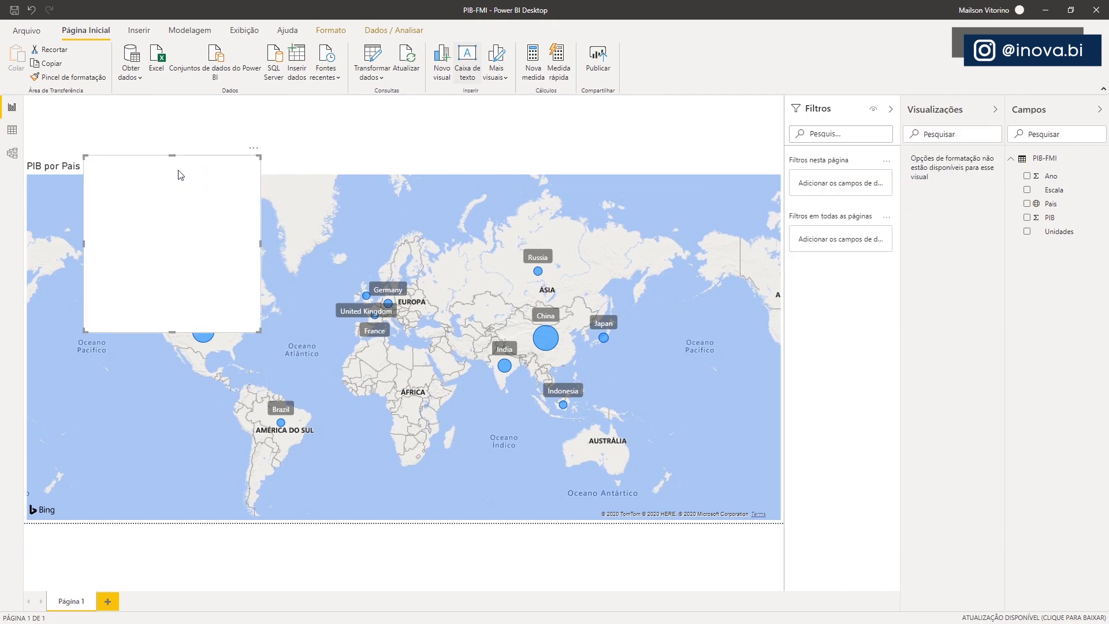
{"action": "left_click_drag", "start_coordinate": [108, 125], "coordinate": [79, 97]}
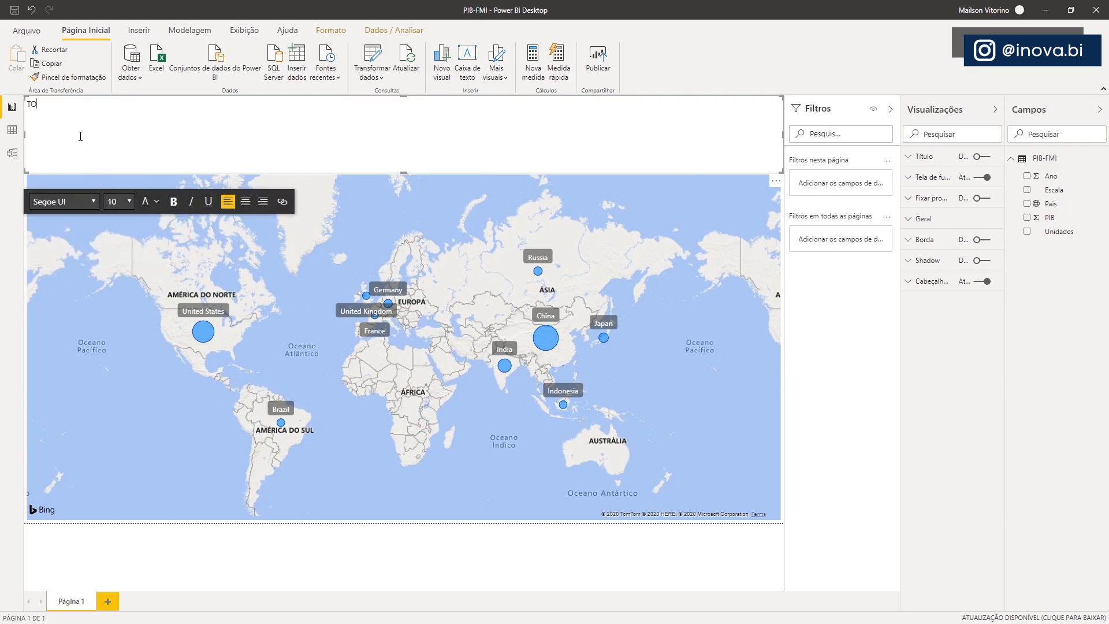
{"action": "type", "text": "P MAIORES PIB's MUNDIAIS"}
Step: Format the title text in Segoe (Bold), size 32, with bold applied
{"action": "left_click_drag", "start_coordinate": [140, 103], "coordinate": [26, 104]}
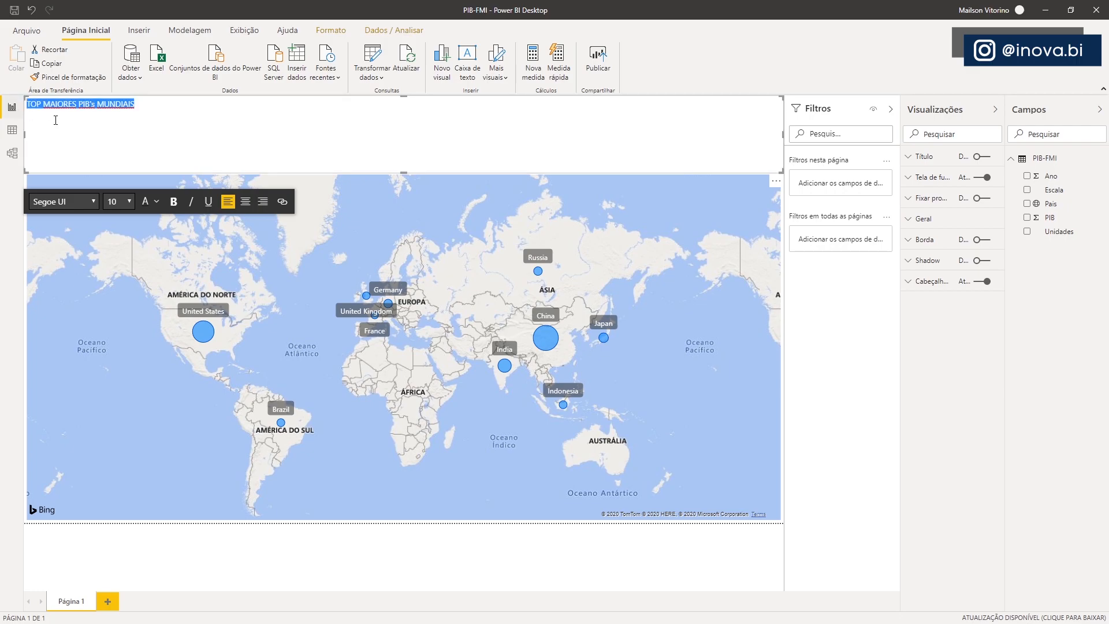
{"action": "left_click", "coordinate": [93, 202]}
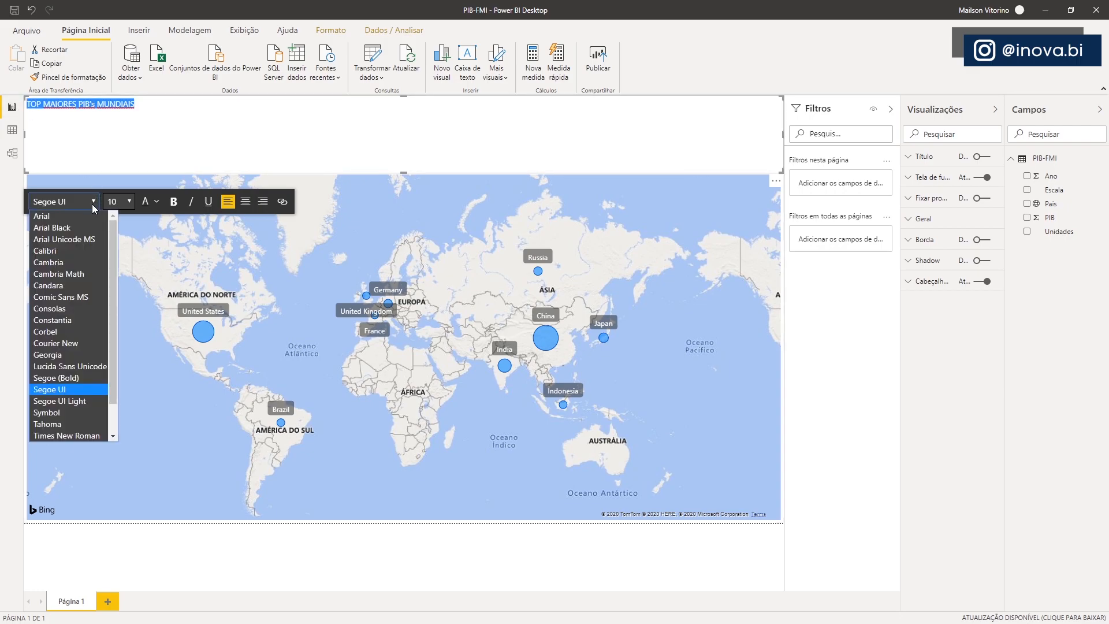
{"action": "left_click", "coordinate": [64, 377]}
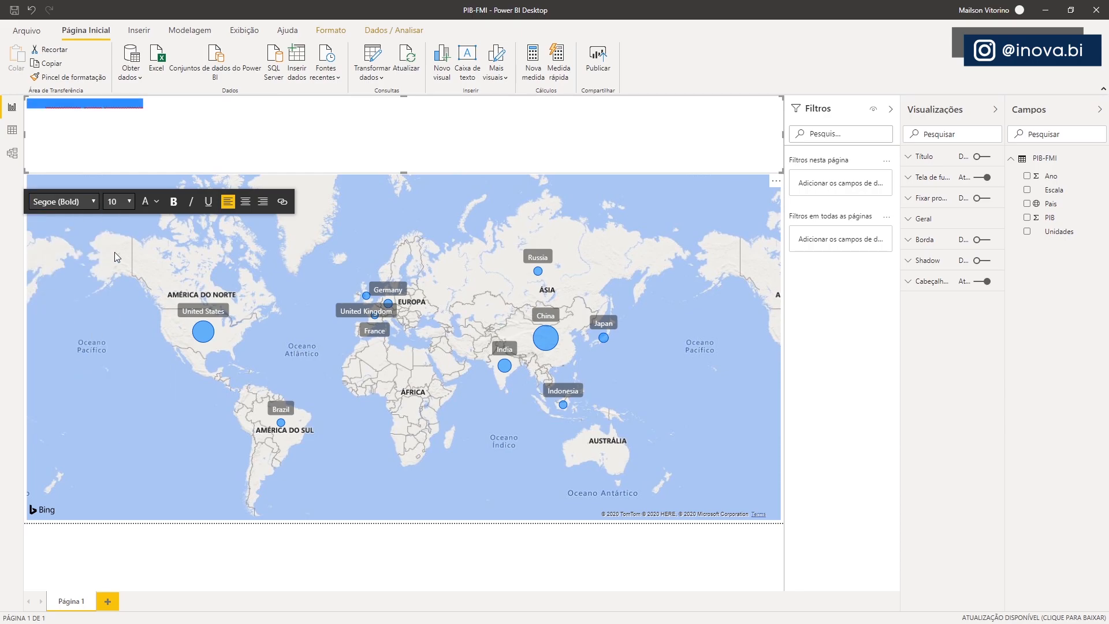
{"action": "left_click", "coordinate": [129, 203]}
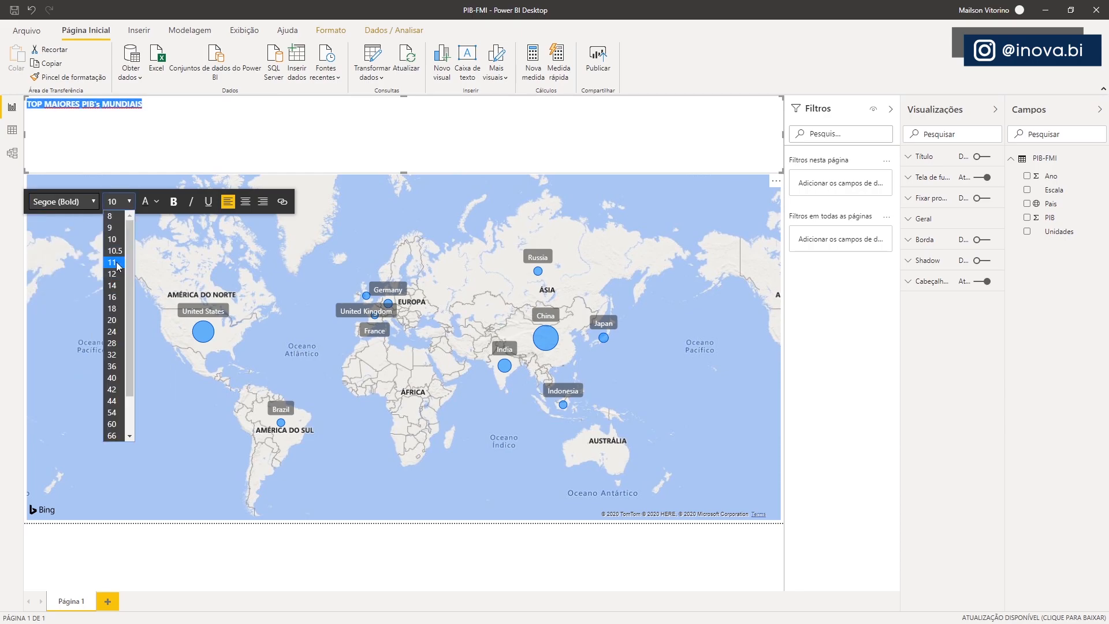
{"action": "left_click", "coordinate": [114, 354]}
{"action": "left_click", "coordinate": [172, 202]}
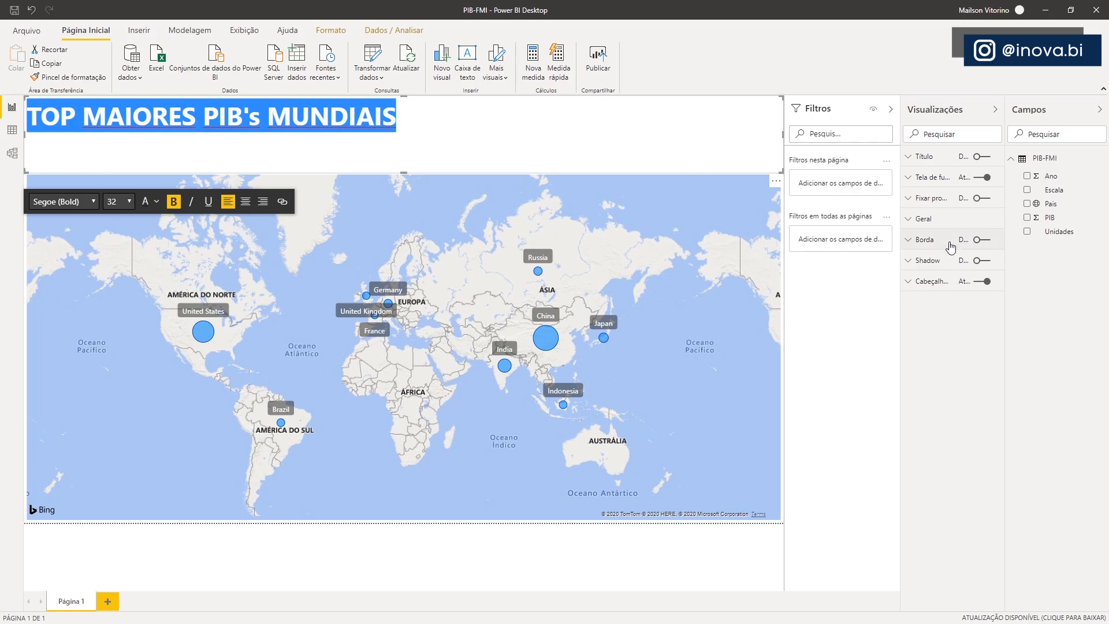
Step: Set the title text box's background to black and try to change the font colour to white
{"action": "left_click", "coordinate": [908, 179]}
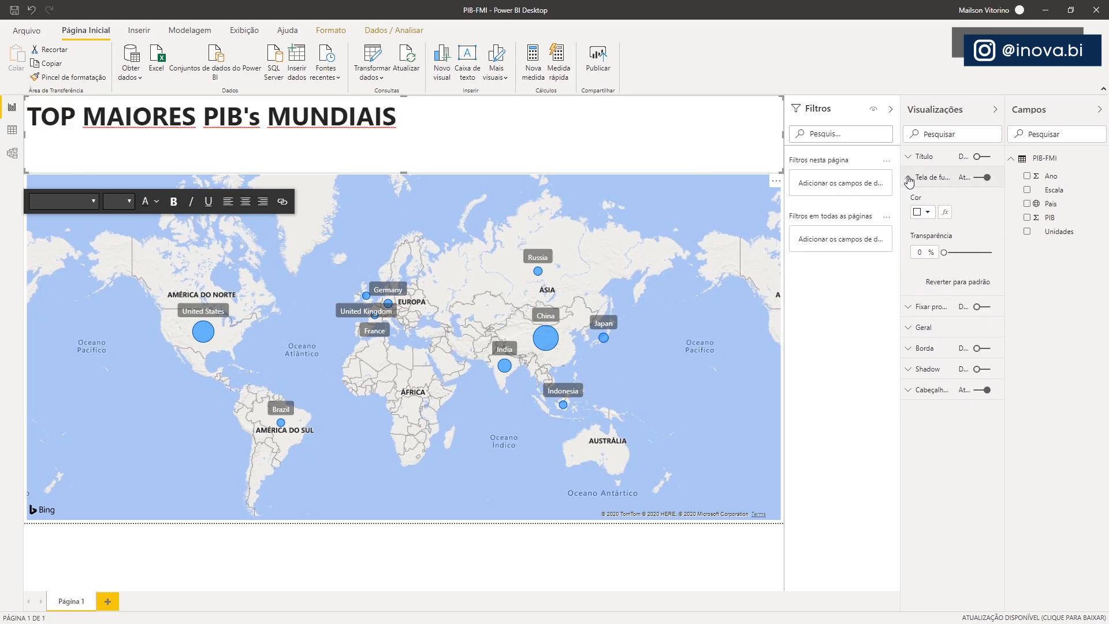
{"action": "left_click", "coordinate": [929, 214]}
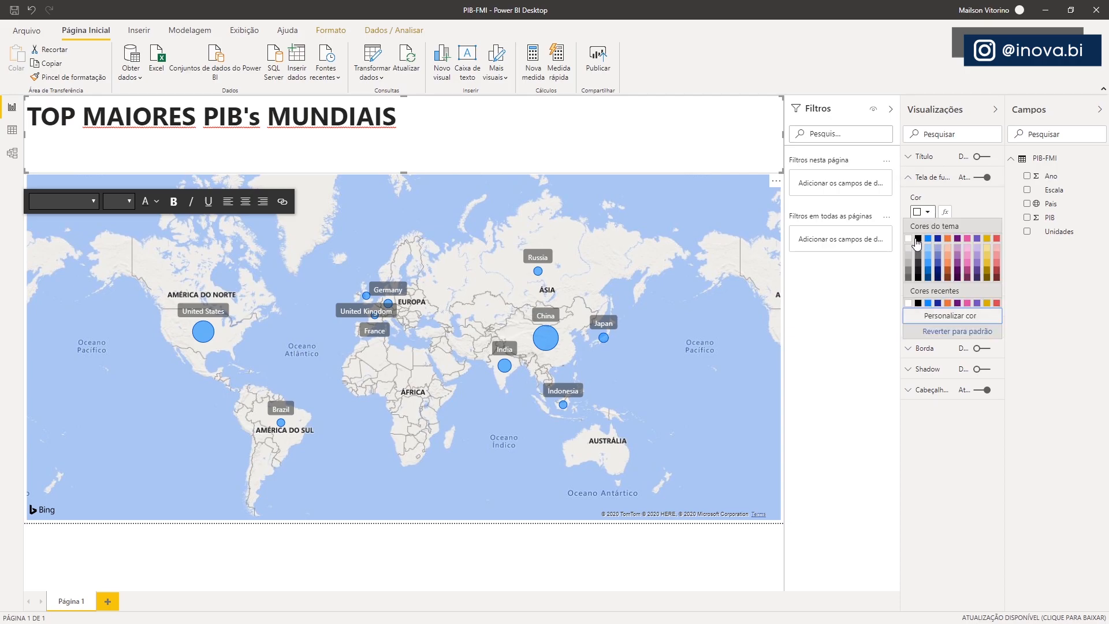
{"action": "left_click", "coordinate": [918, 239]}
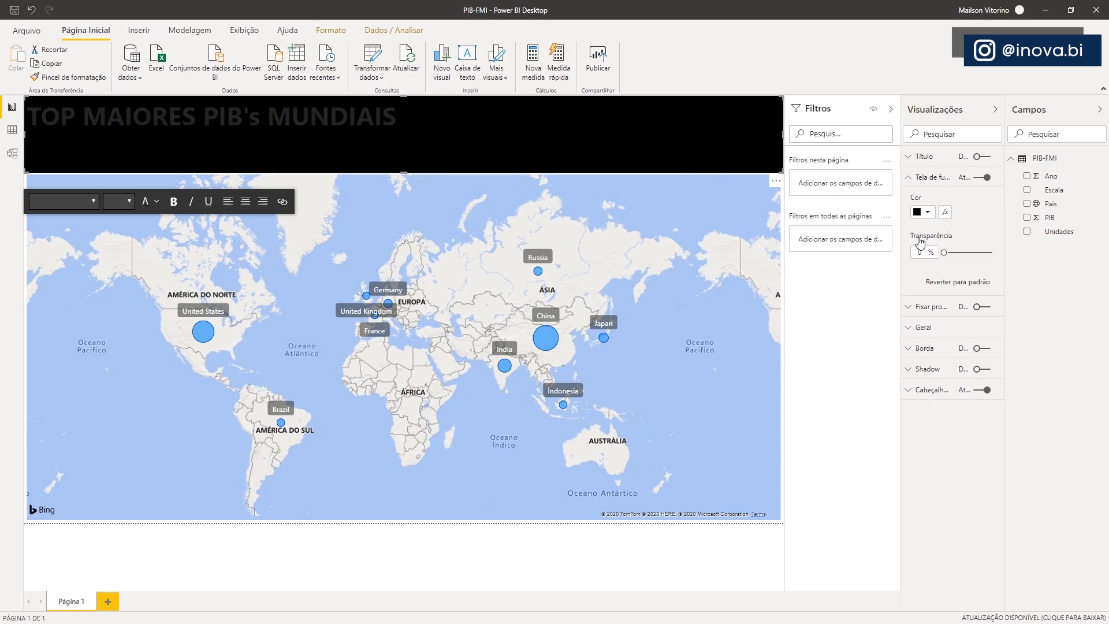
{"action": "left_click", "coordinate": [157, 203]}
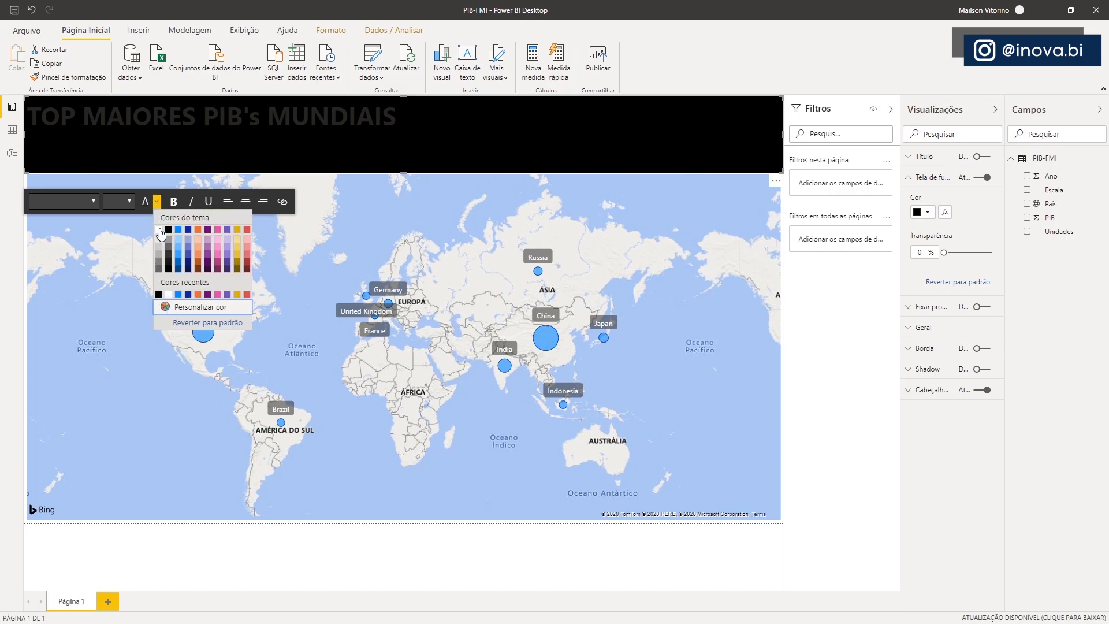
{"action": "left_click", "coordinate": [160, 233]}
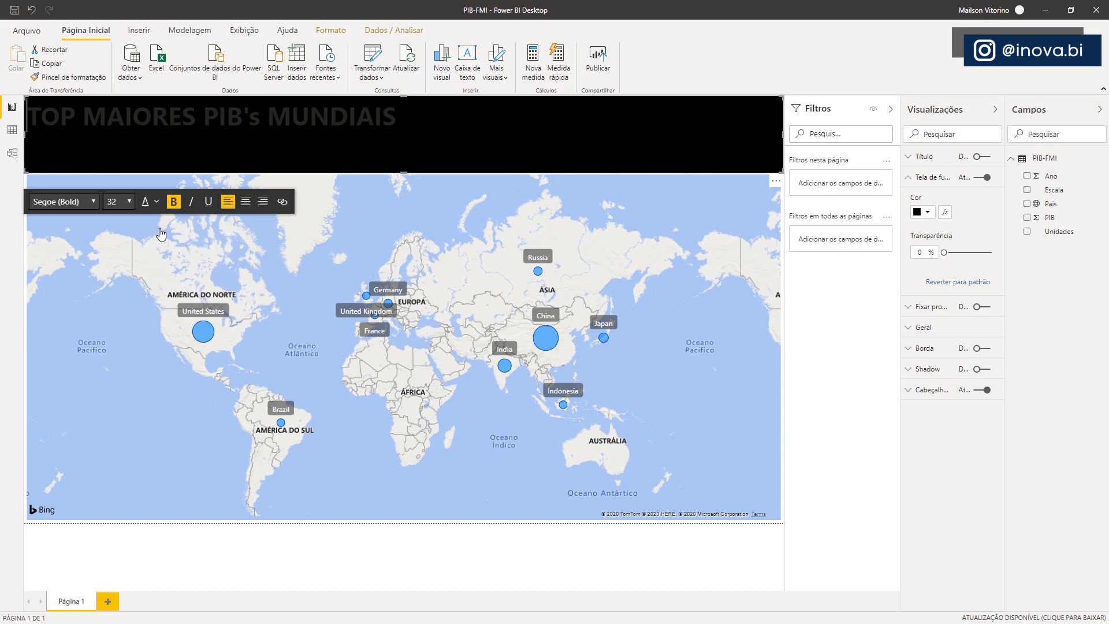
Step: Insert the Logo PNG image and fit it into the right end of the black title strip
{"action": "left_click", "coordinate": [147, 33]}
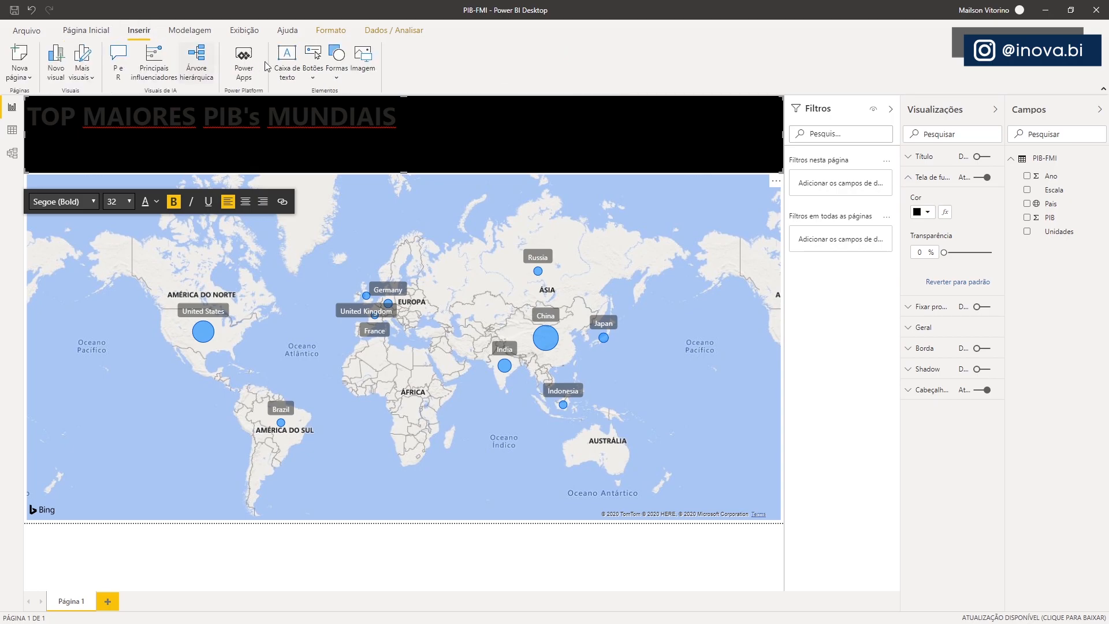
{"action": "left_click", "coordinate": [363, 56]}
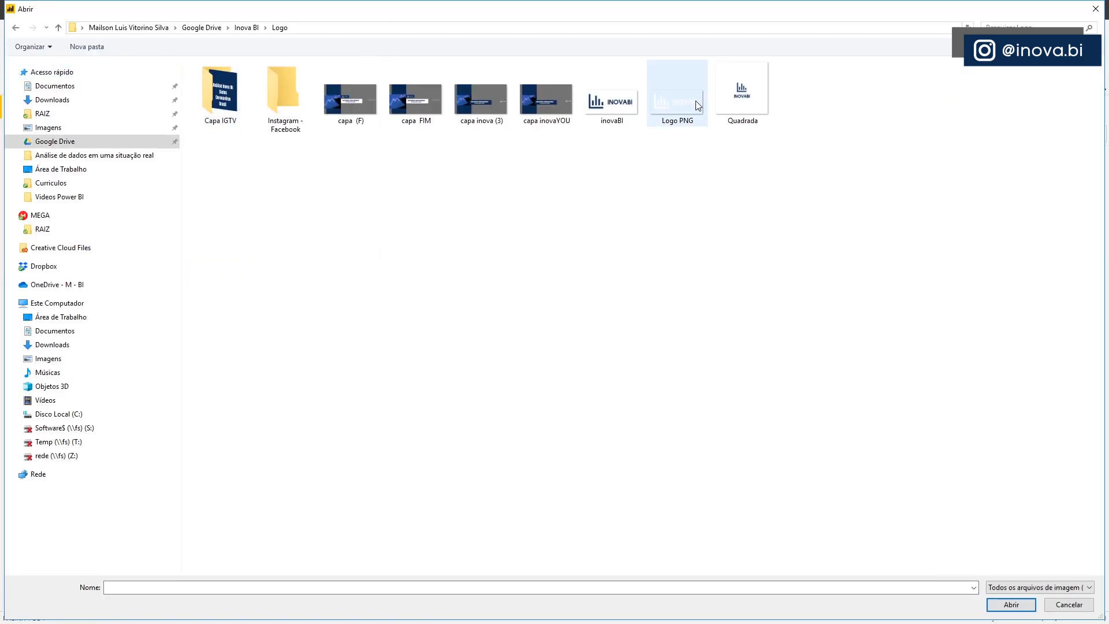
{"action": "left_click", "coordinate": [683, 103]}
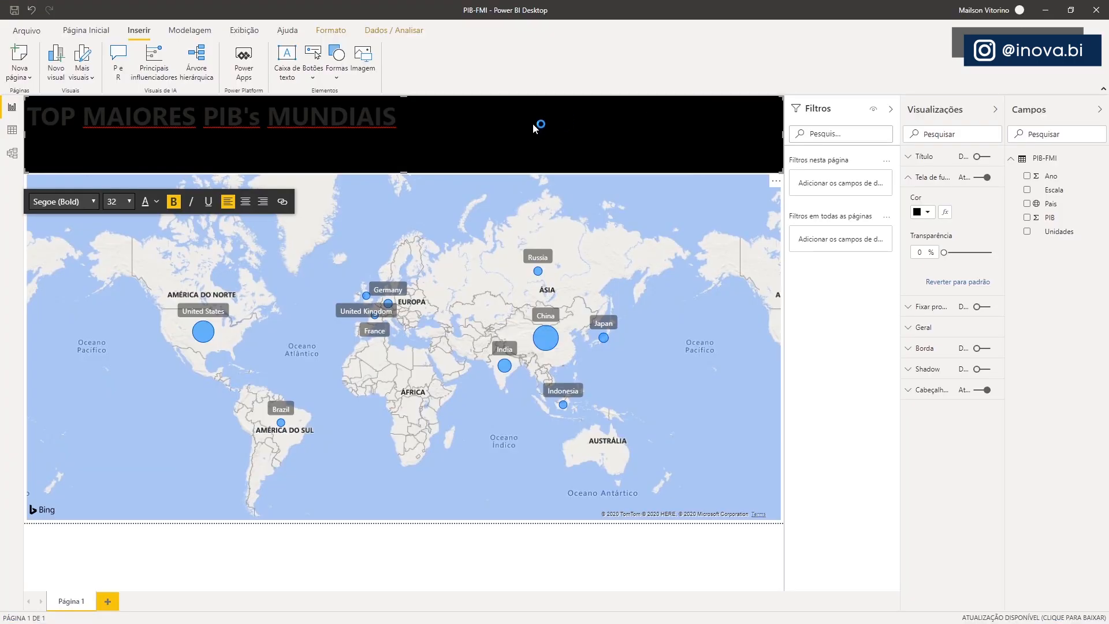
{"action": "key", "text": "ctrl+v"}
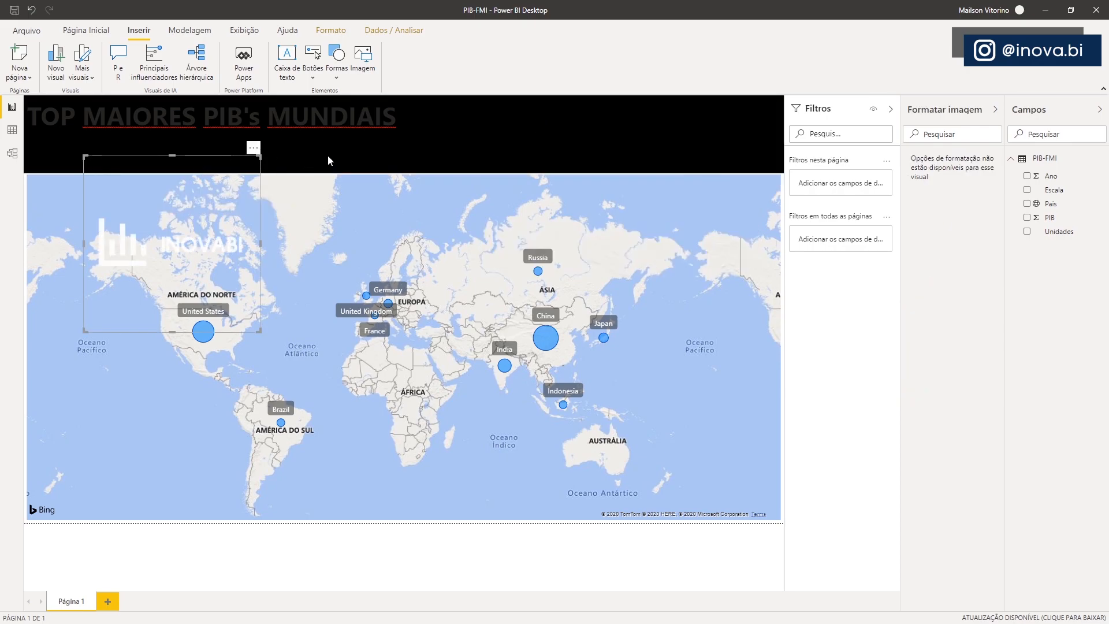
{"action": "left_click_drag", "start_coordinate": [90, 162], "coordinate": [305, 153]}
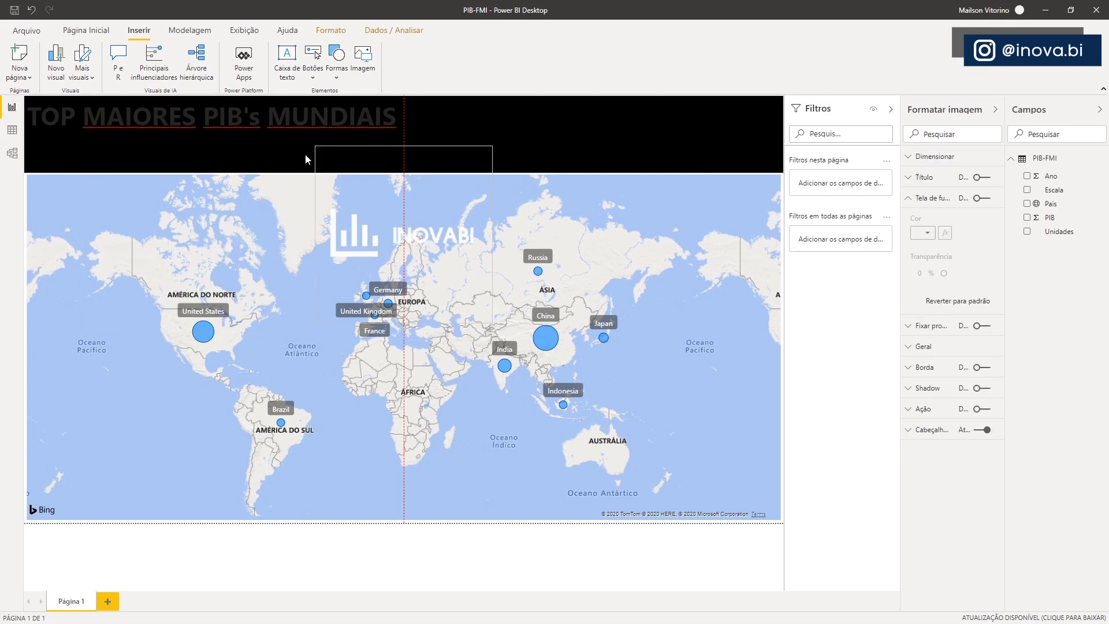
{"action": "left_click_drag", "start_coordinate": [417, 151], "coordinate": [760, 97]}
{"action": "left_click_drag", "start_coordinate": [720, 265], "coordinate": [693, 172]}
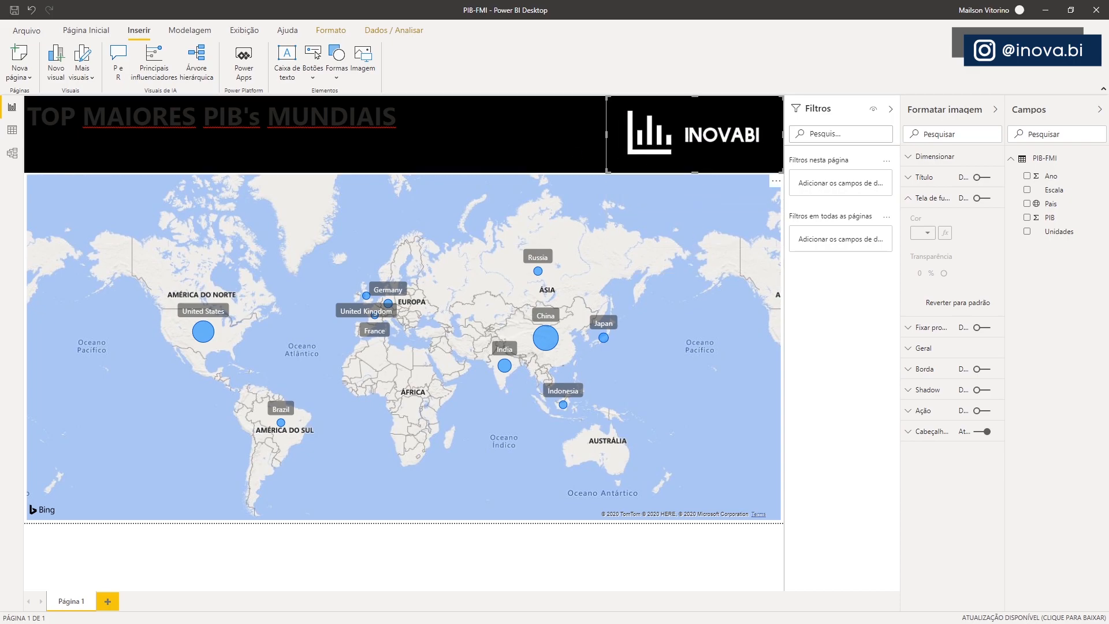
Step: Change the whole title text's font colour to white
{"action": "left_click", "coordinate": [313, 115]}
{"action": "triple_click", "coordinate": [306, 114]}
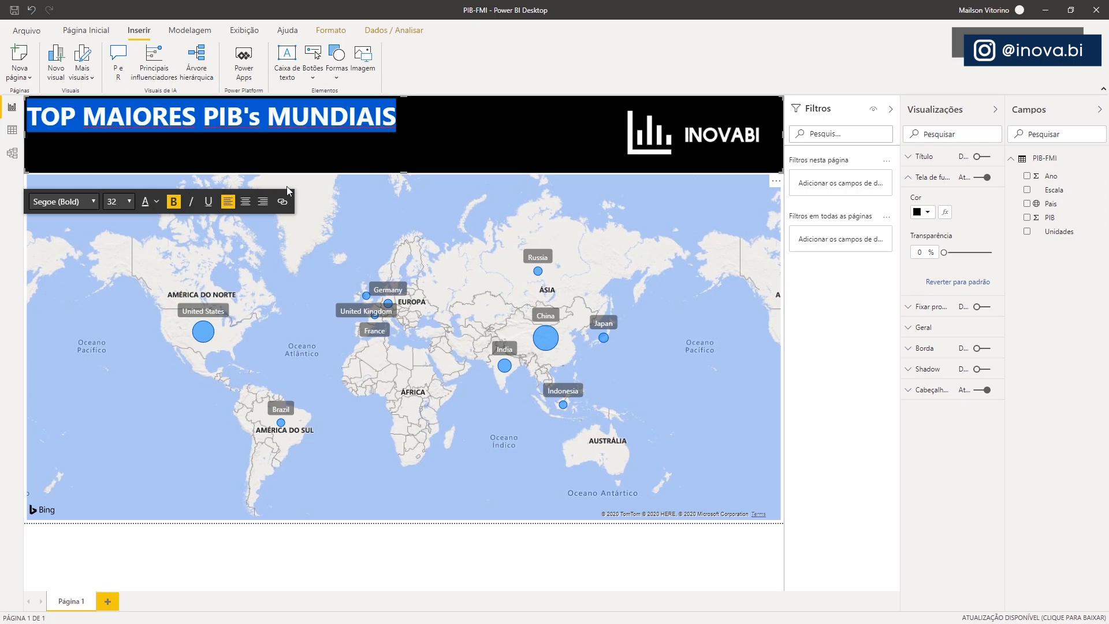
{"action": "left_click", "coordinate": [397, 116]}
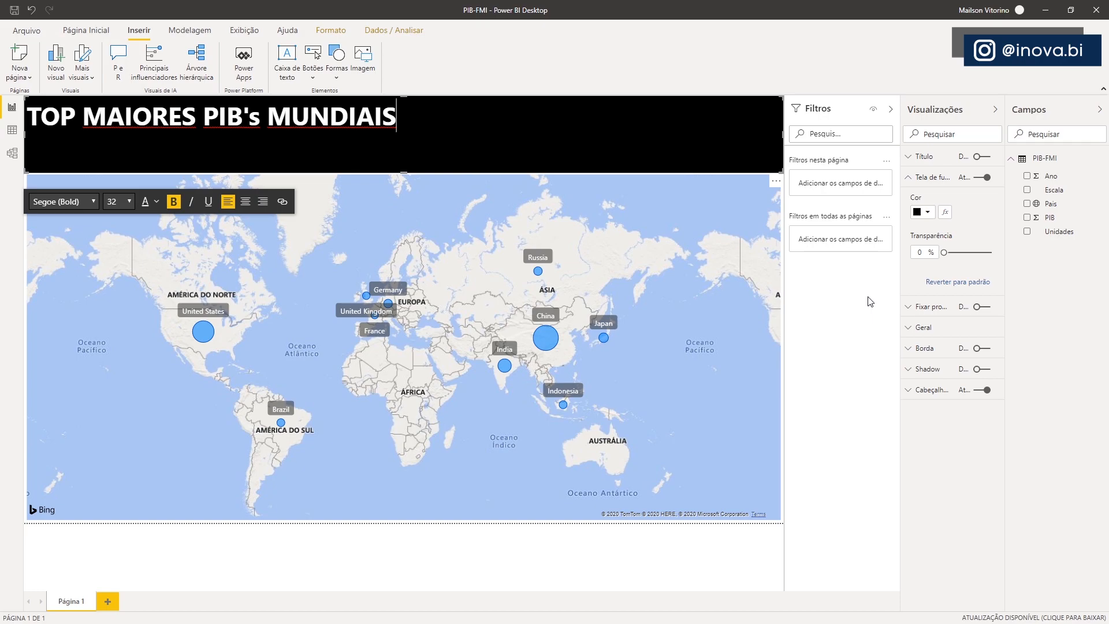
Step: Set the map visual's style theme to Aéreo
{"action": "left_click", "coordinate": [592, 524]}
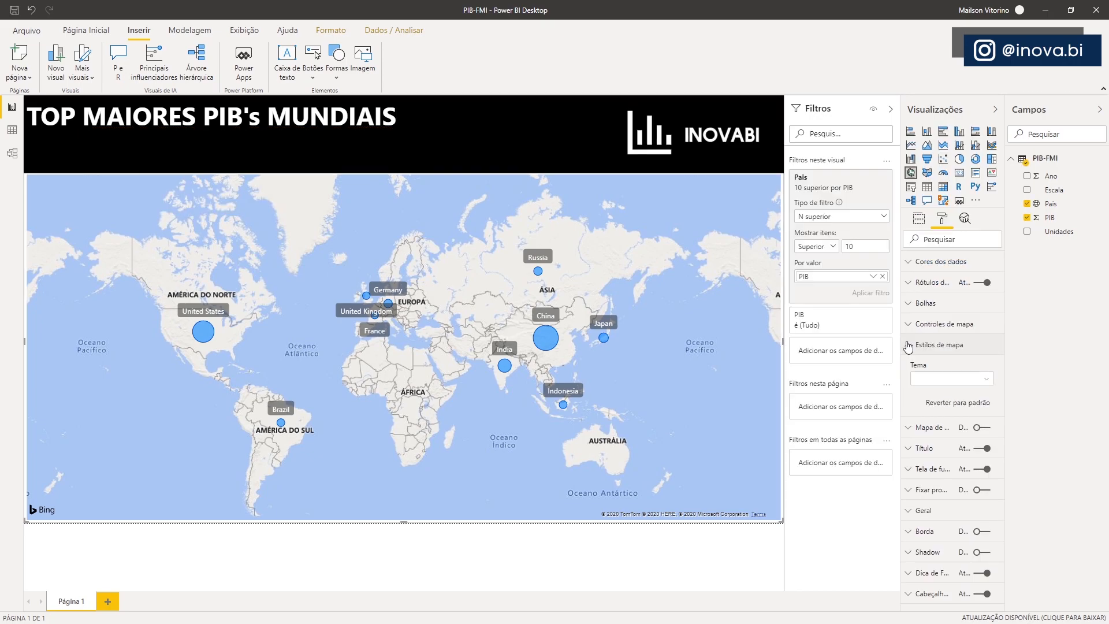
{"action": "left_click", "coordinate": [988, 381]}
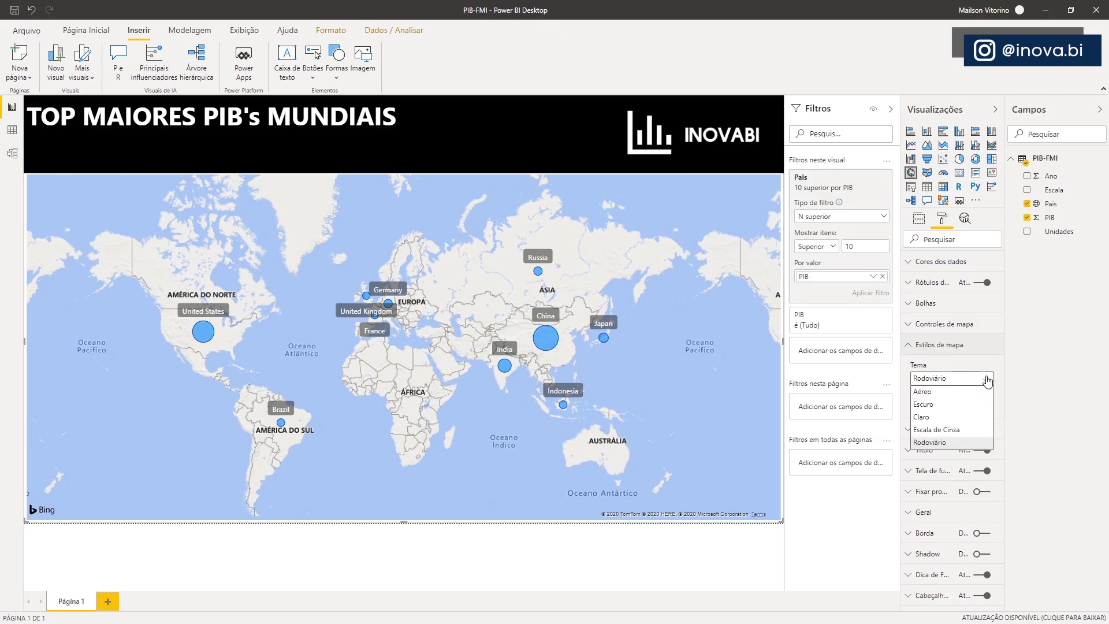
{"action": "left_click", "coordinate": [926, 392]}
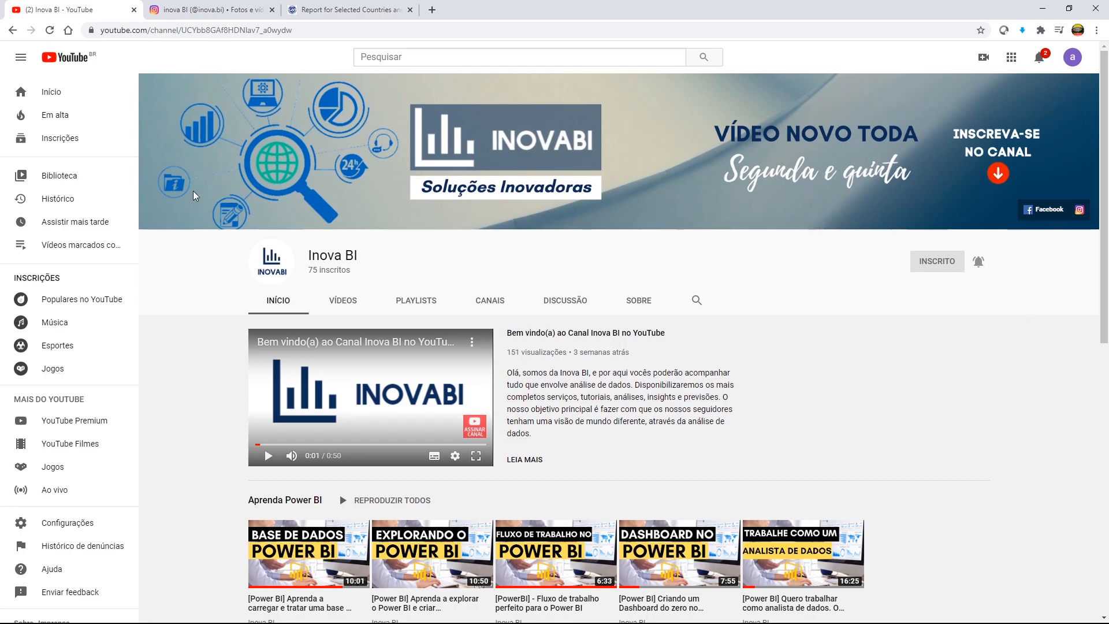
Step: Switch to the browser and view the inova.bi Instagram profile
{"action": "left_click", "coordinate": [205, 12]}
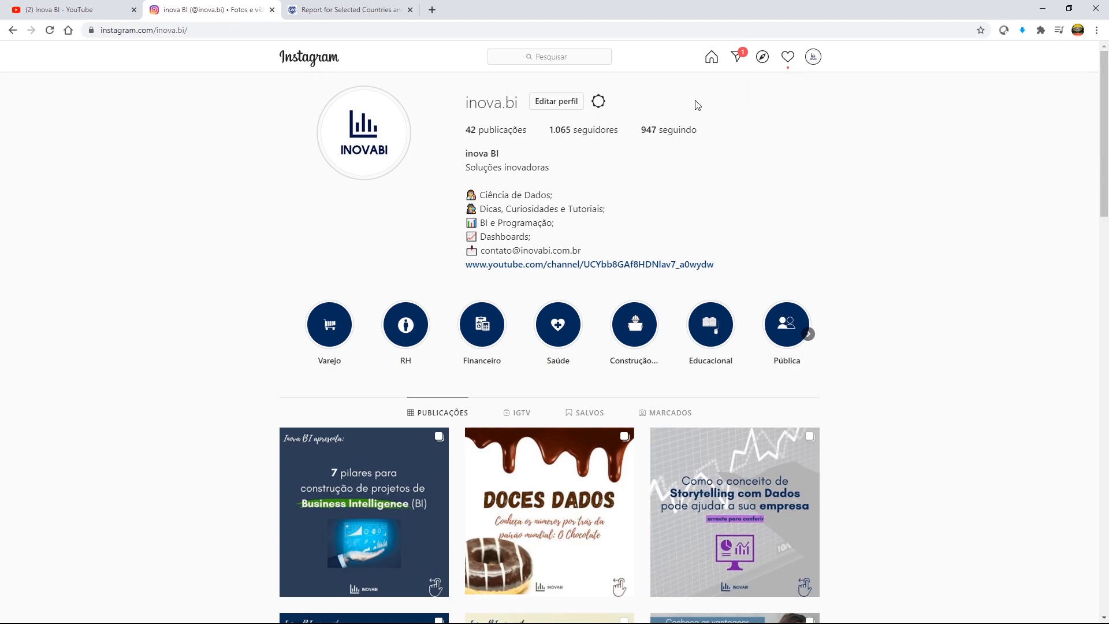